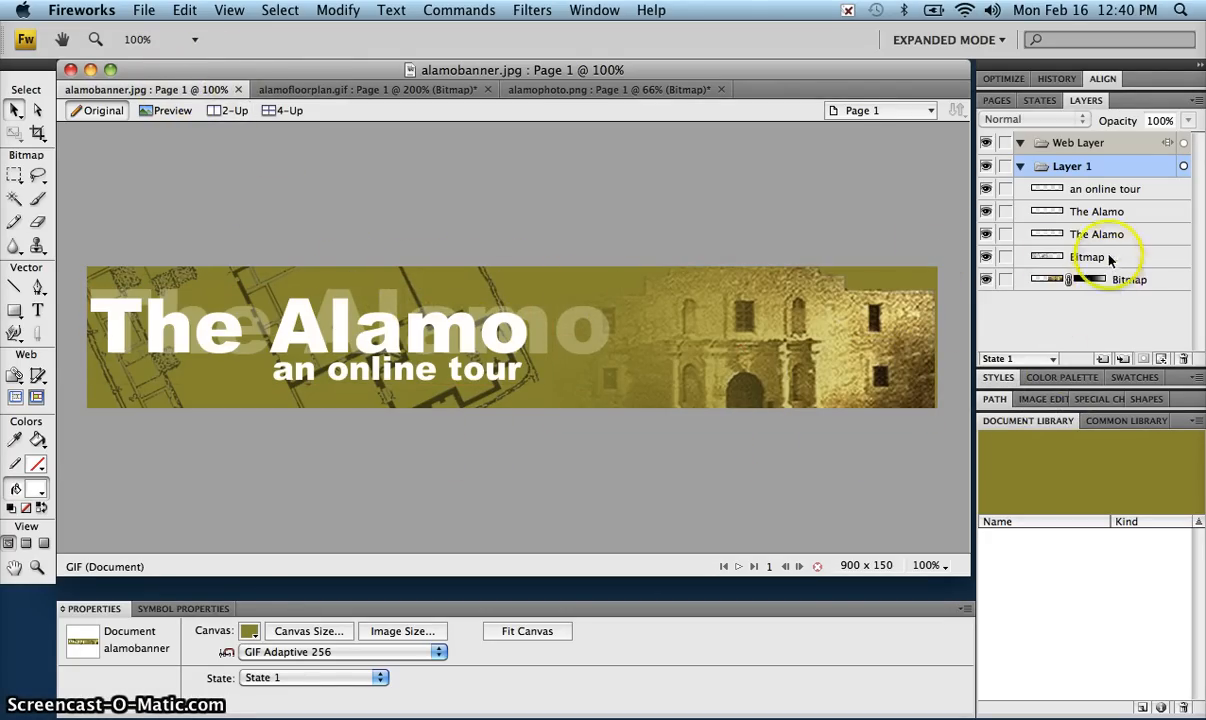
Step: Copy the floor-plan bitmap from the banner and create a 200 x 500 pixel document with the custom olive canvas color
left_click(1040, 257)
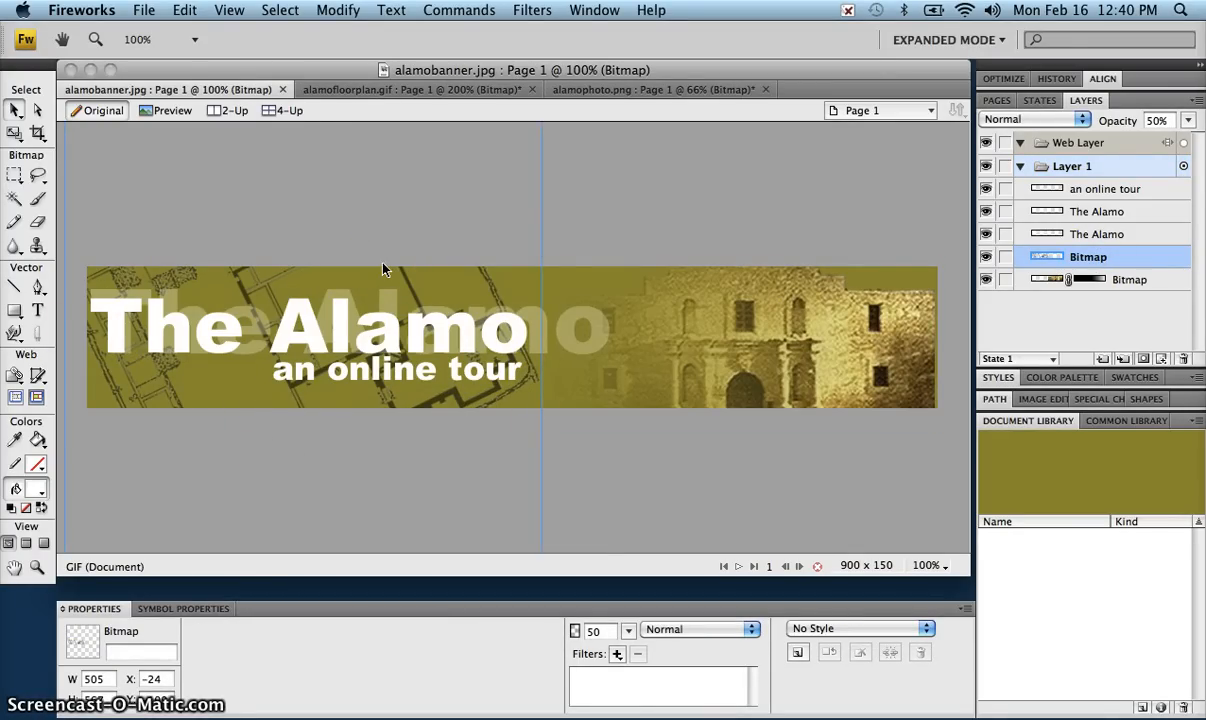
left_click(146, 11)
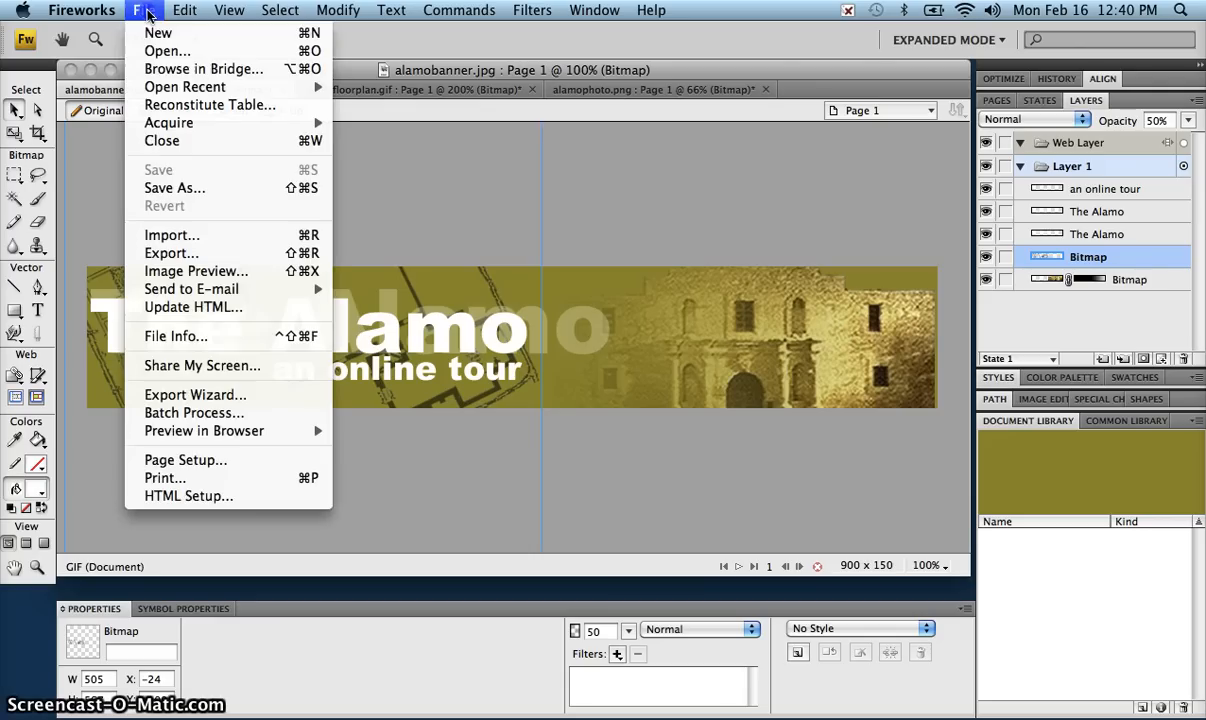
left_click(156, 34)
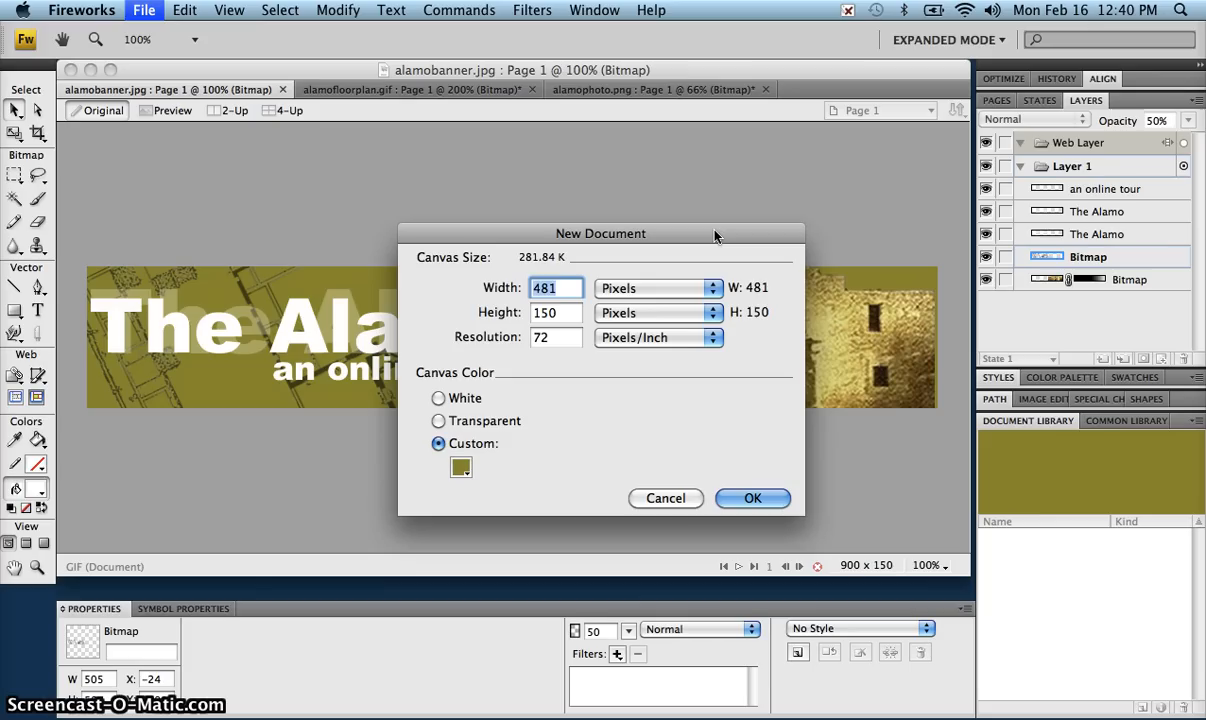
type("200")
key("Tab")
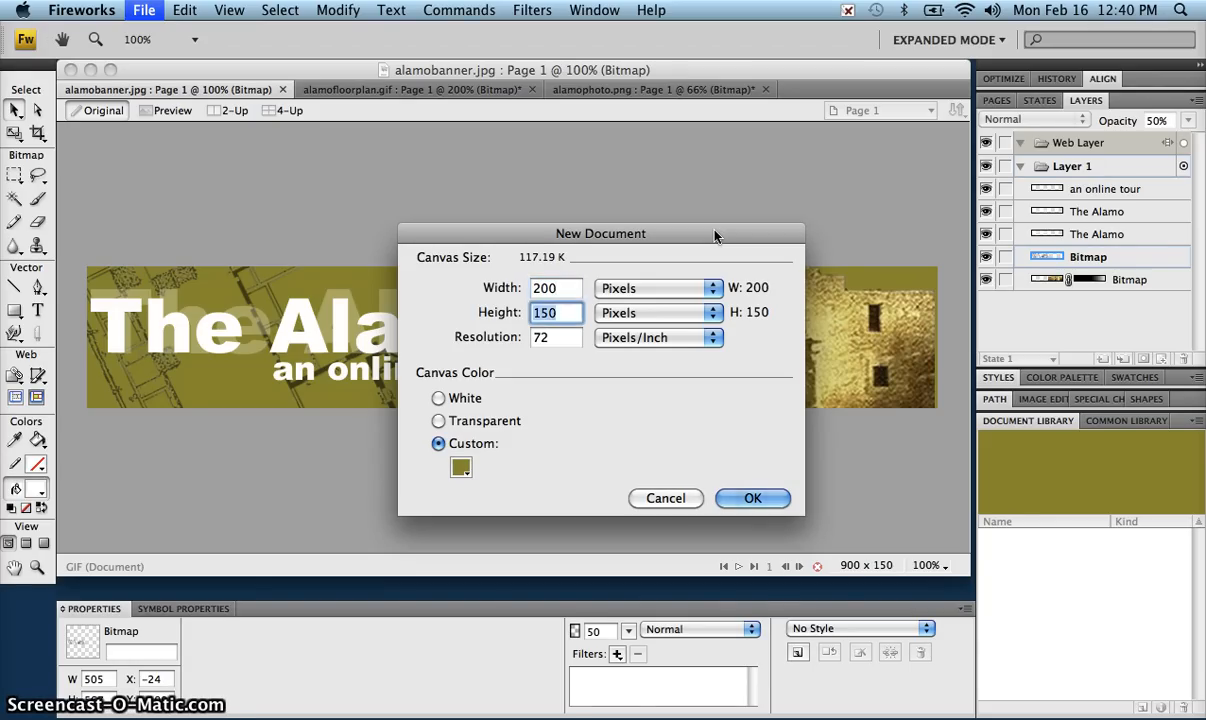
type("500")
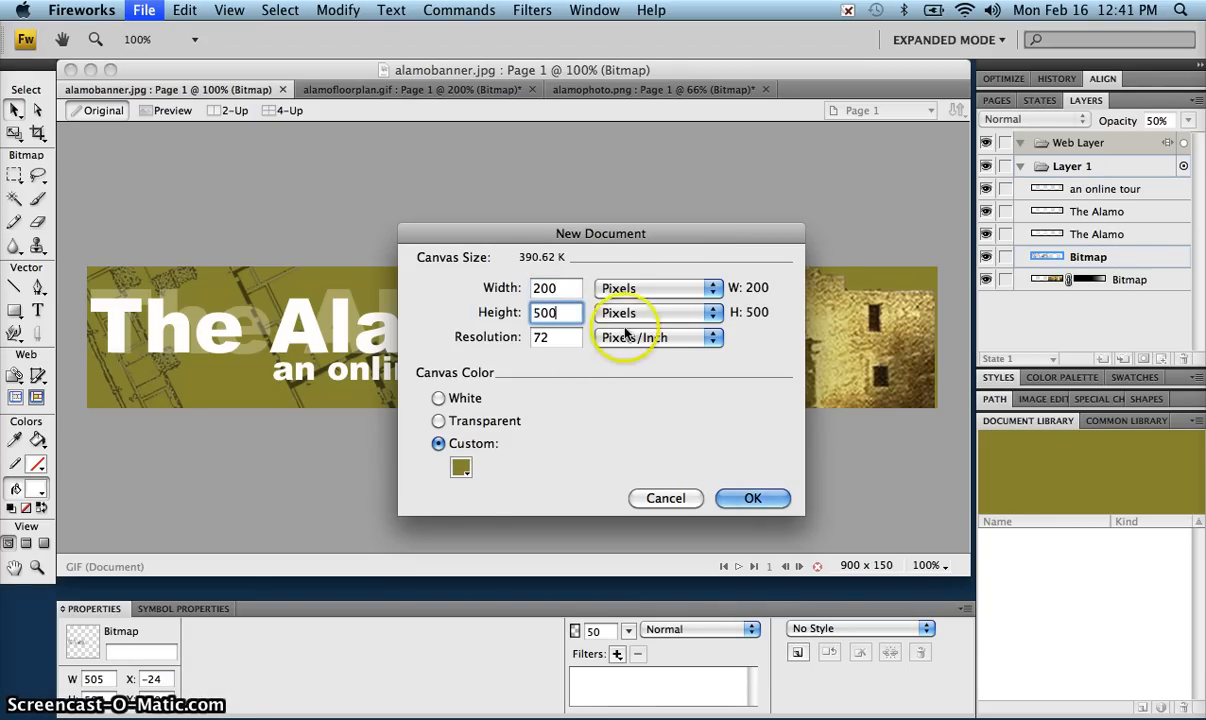
left_click(460, 468)
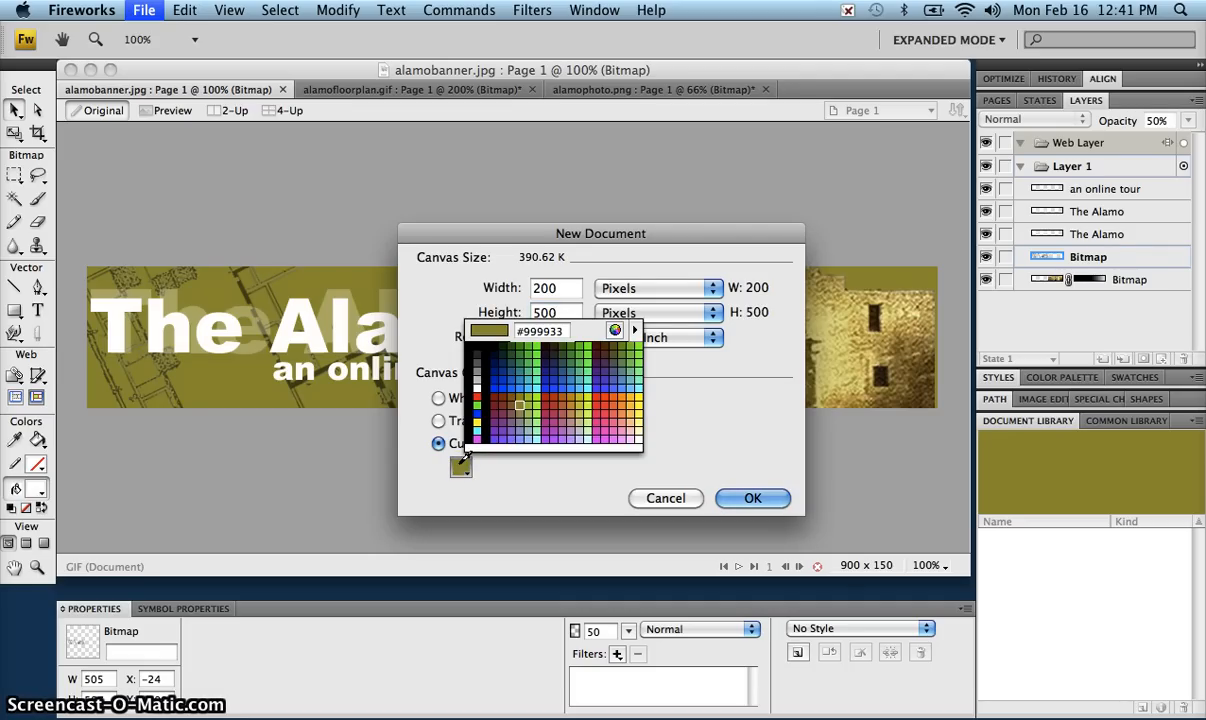
left_click(460, 468)
left_click(734, 498)
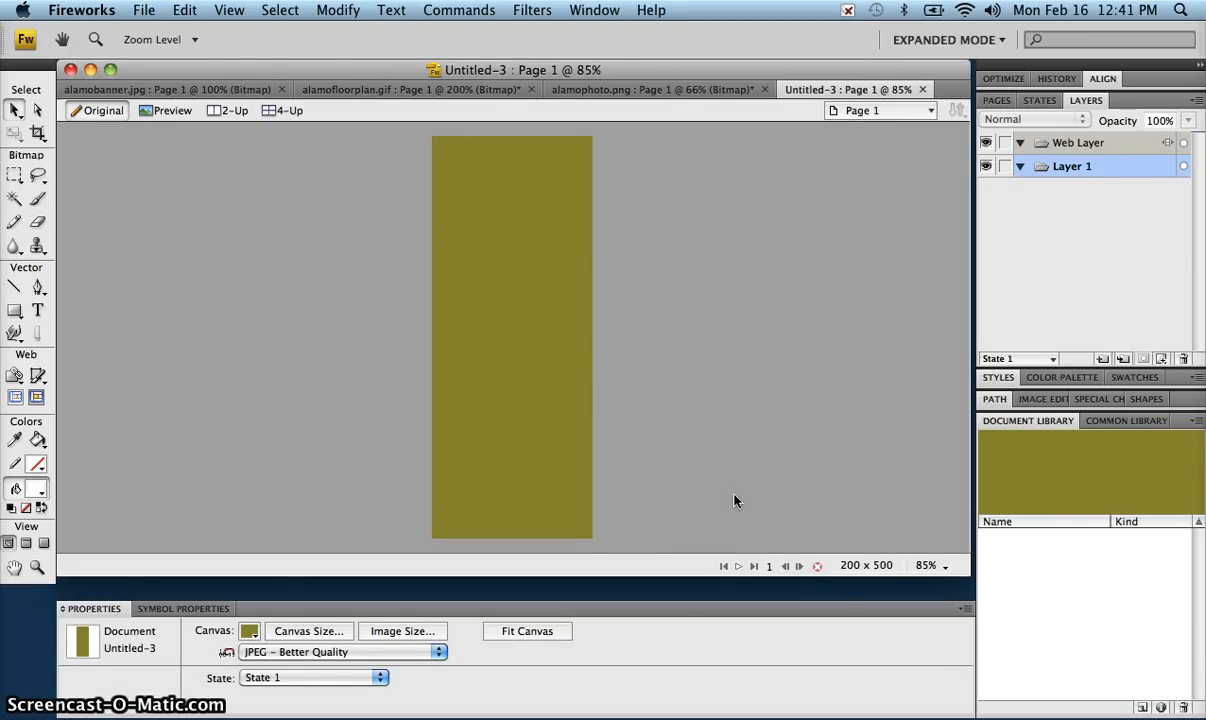
Step: Paste the floor-plan bitmap into the new document and center it over the canvas
key("super+v")
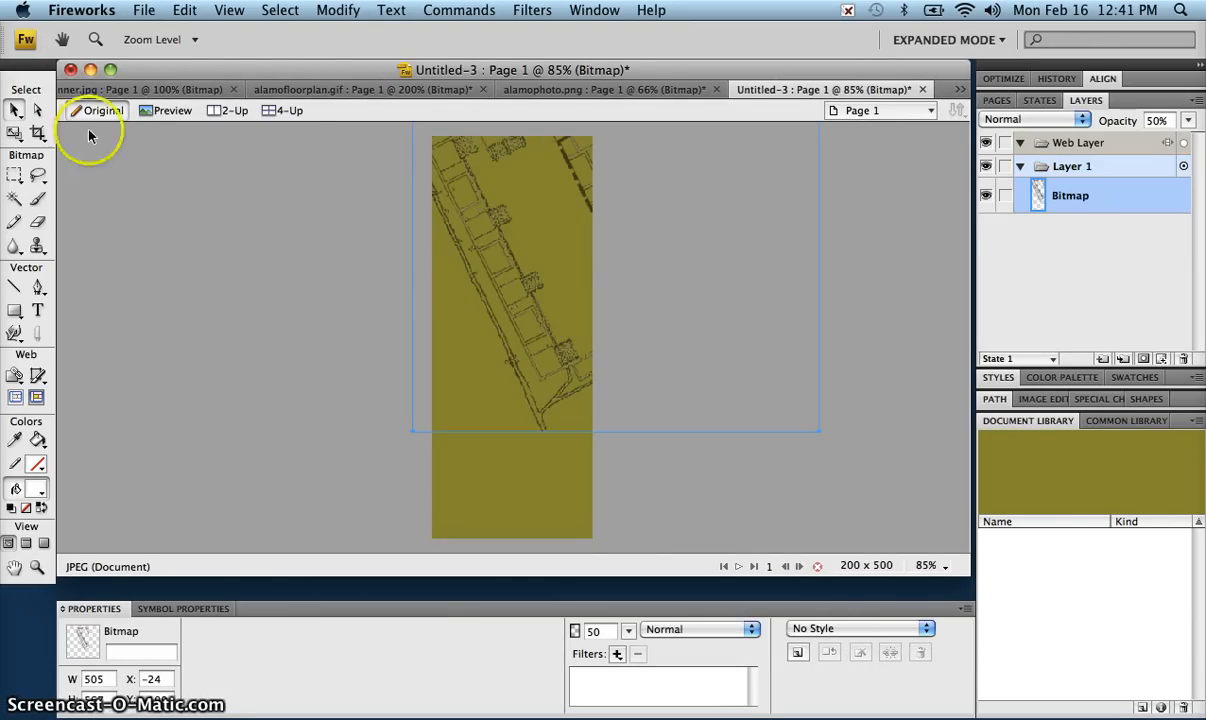
key("super+minus")
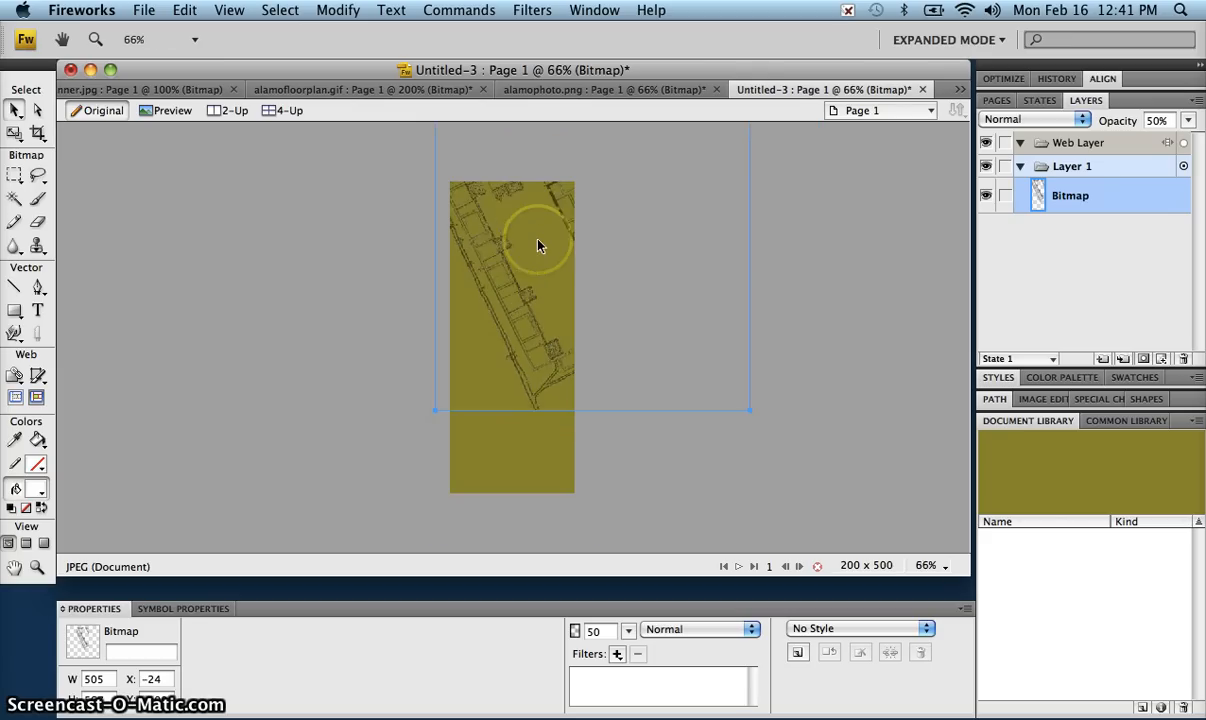
left_click_drag(538, 242, 422, 347)
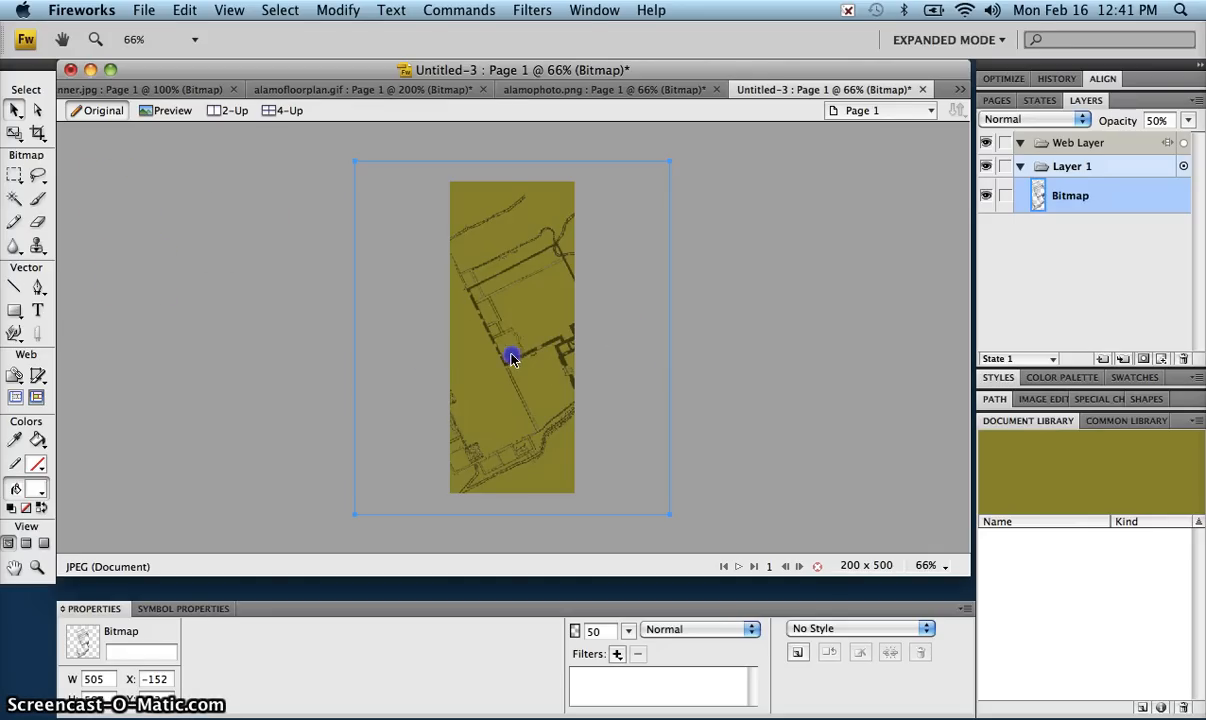
left_click_drag(501, 345, 540, 358)
Step: Scale the floor-plan bitmap up slightly to about 529 pixels wide and reposition it over the canvas
left_click(14, 131)
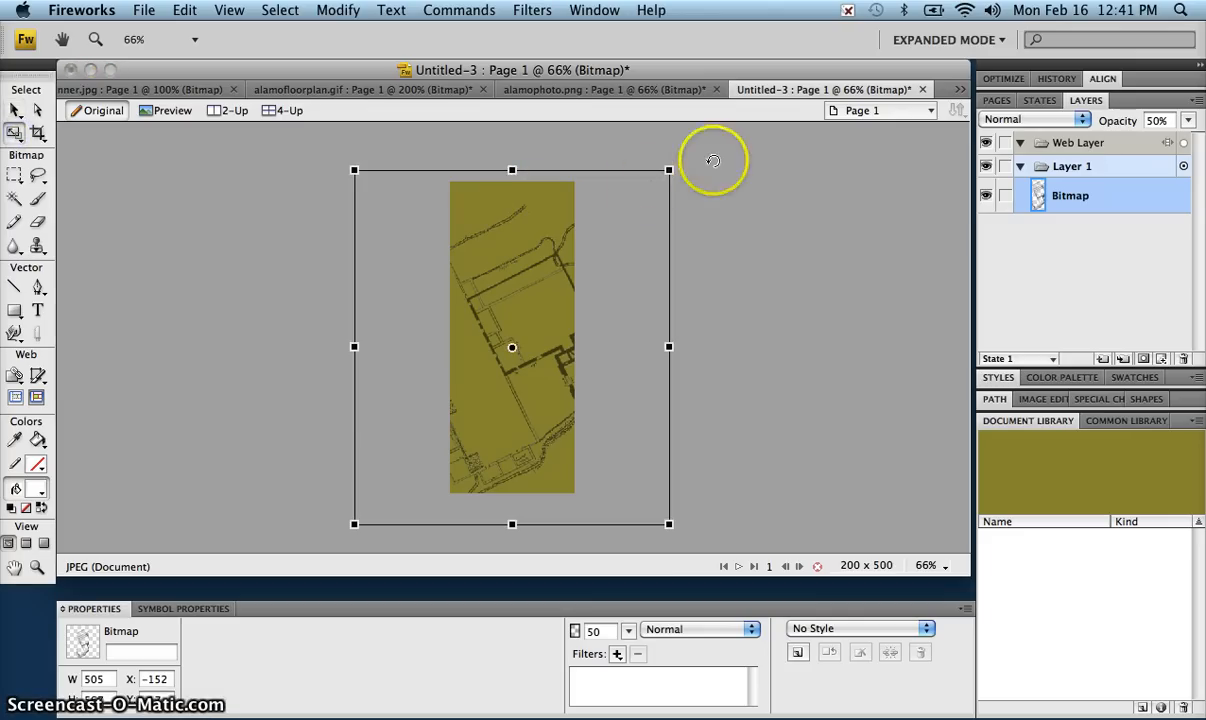
left_click_drag(669, 169, 677, 146)
mouse_move(516, 339)
left_mouse_down()
mouse_move(498, 337)
mouse_move(526, 351)
mouse_move(511, 352)
left_mouse_up()
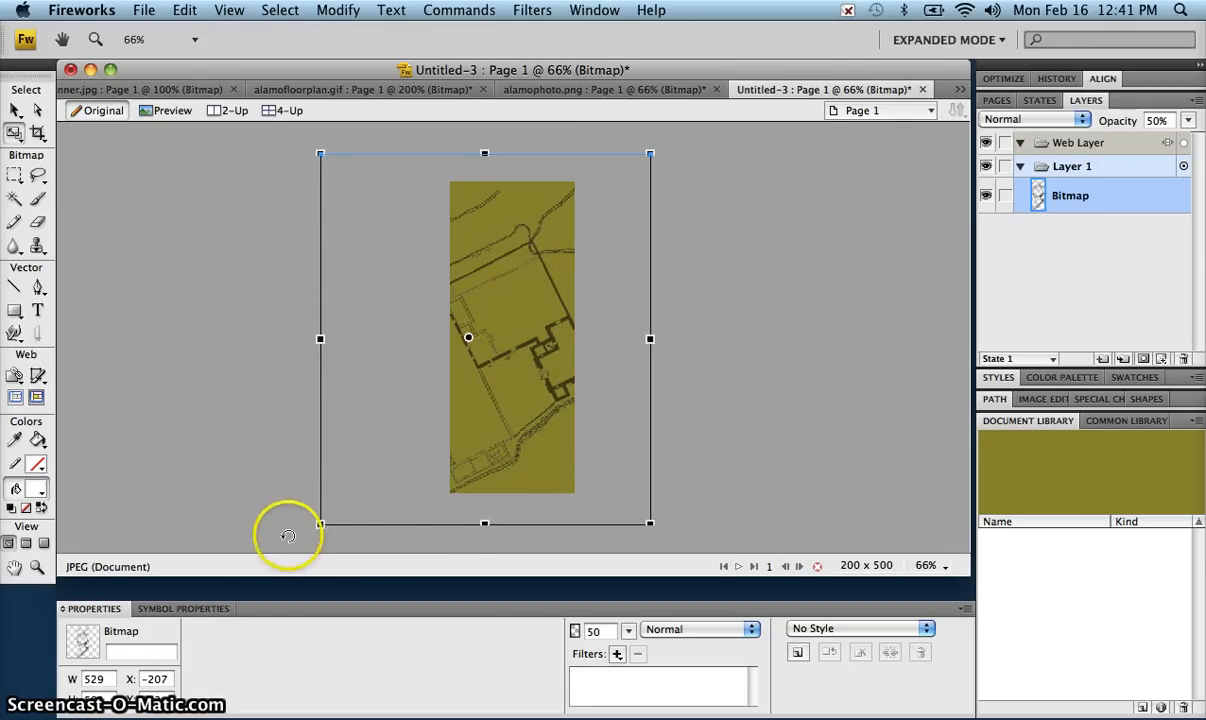
Step: Rotate the floor plan counterclockwise so its walls run diagonally, adjust its position over the canvas, and deselect it
left_click_drag(315, 520, 318, 528)
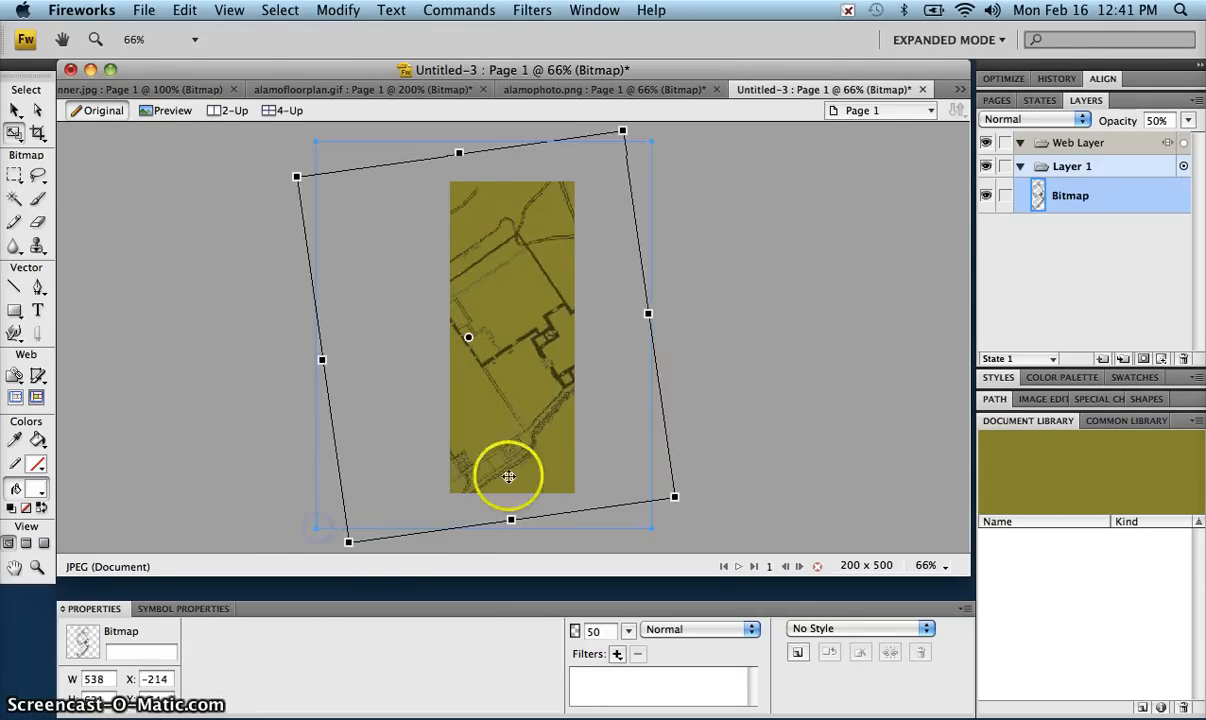
left_click_drag(304, 423, 263, 451)
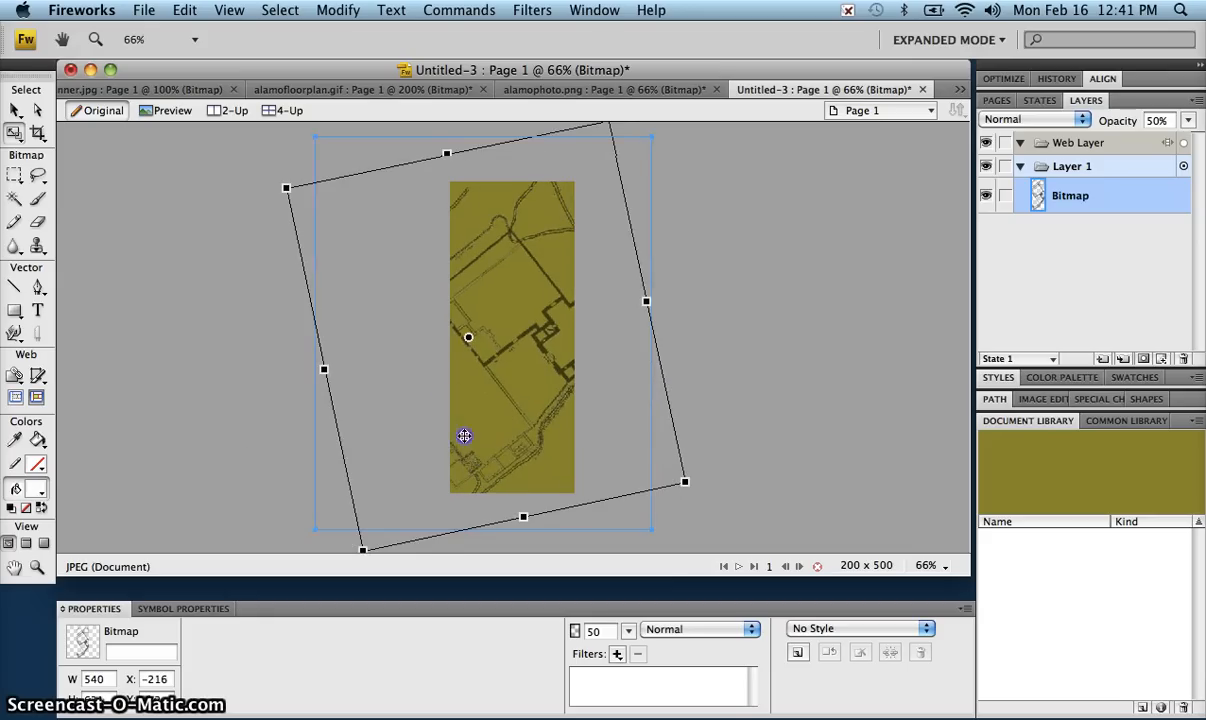
left_click_drag(463, 431, 476, 442)
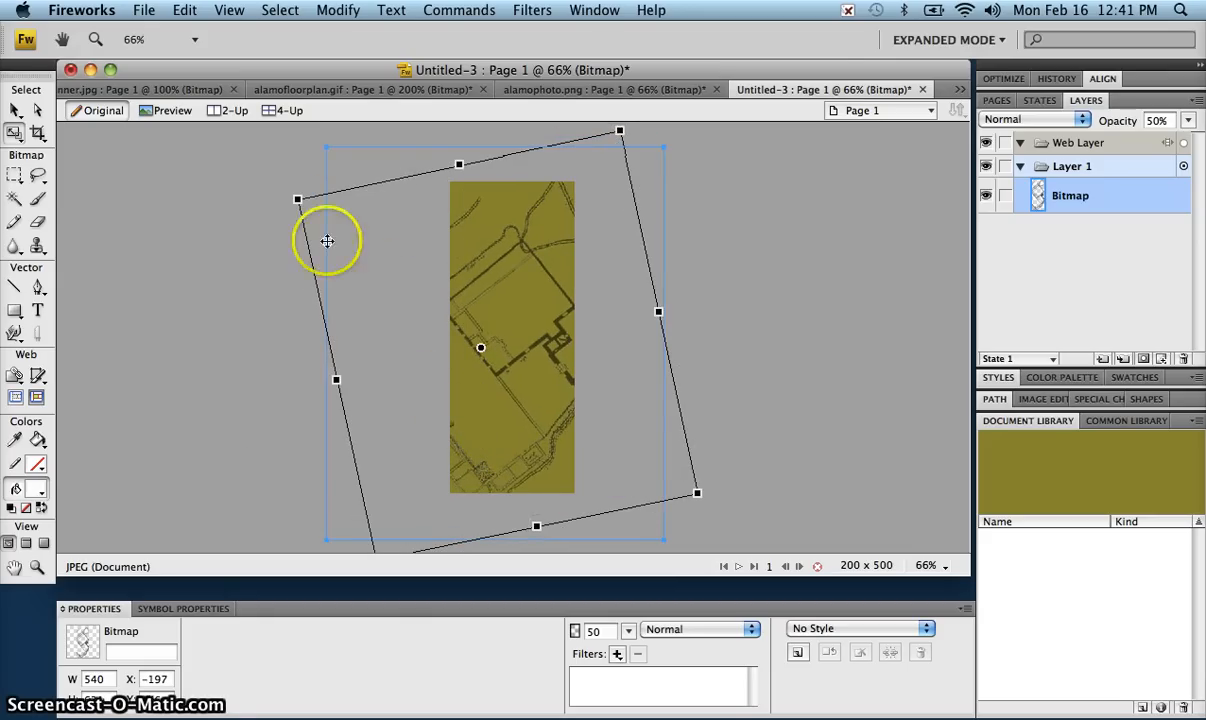
left_click_drag(478, 320, 463, 315)
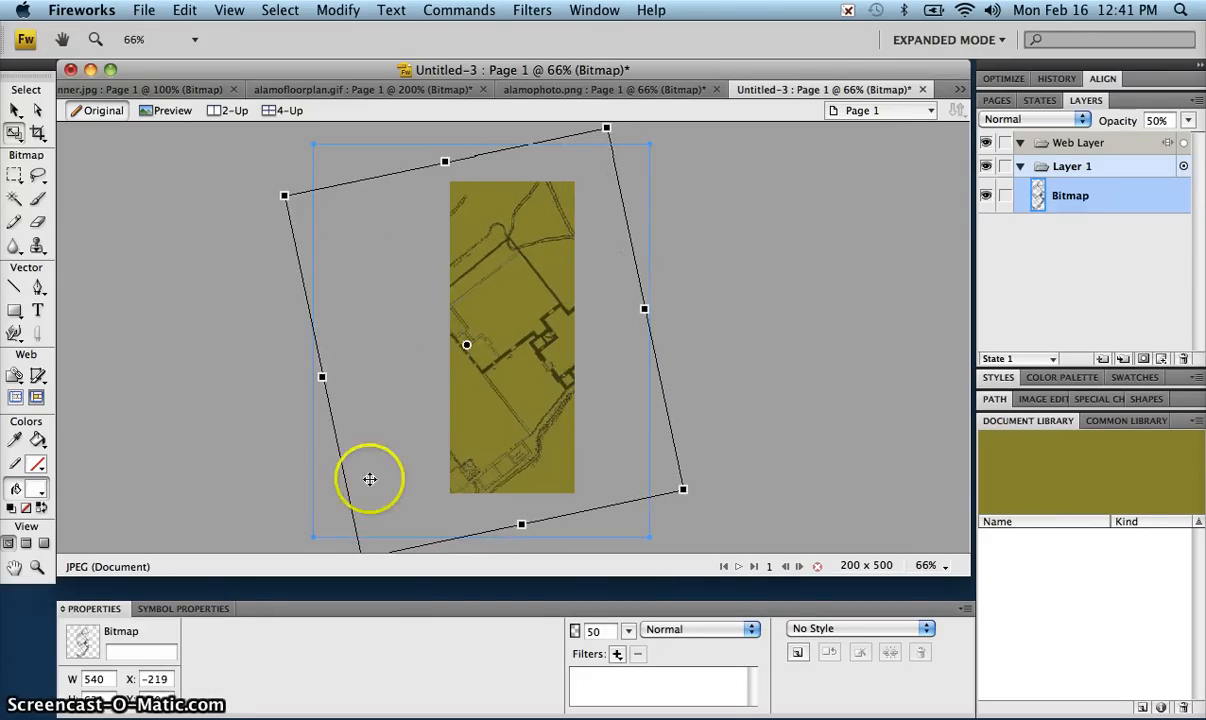
left_click_drag(263, 197, 242, 238)
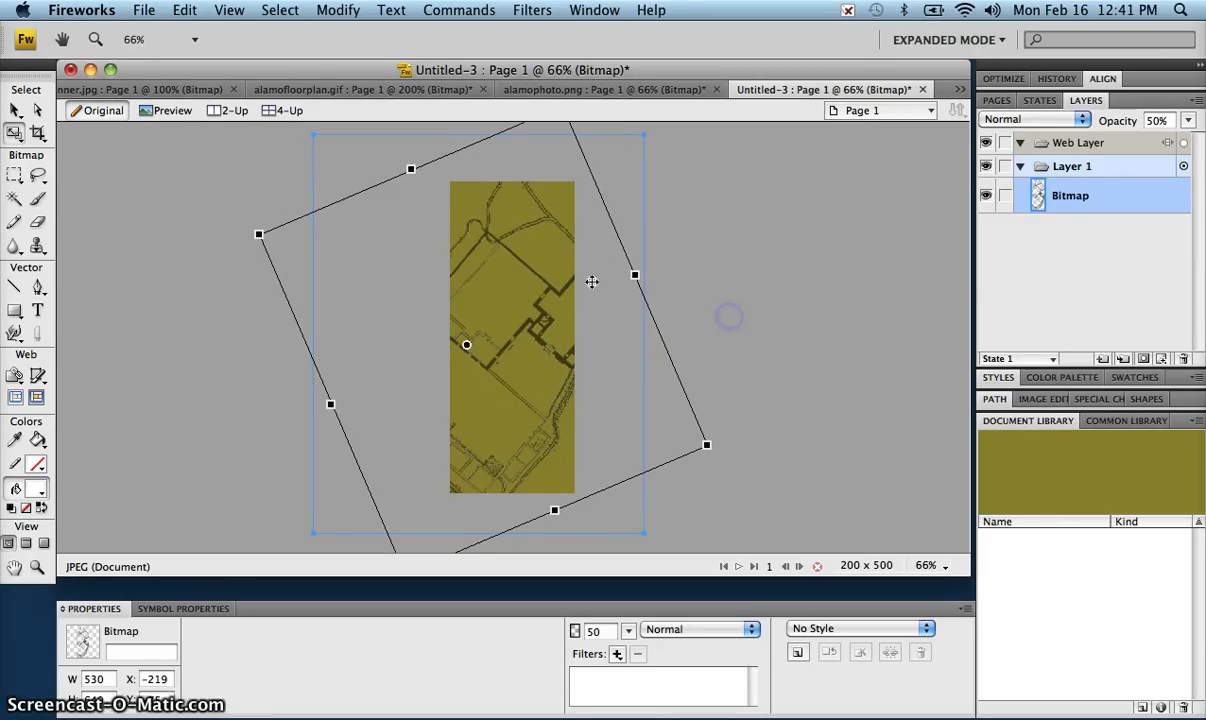
left_click(15, 110)
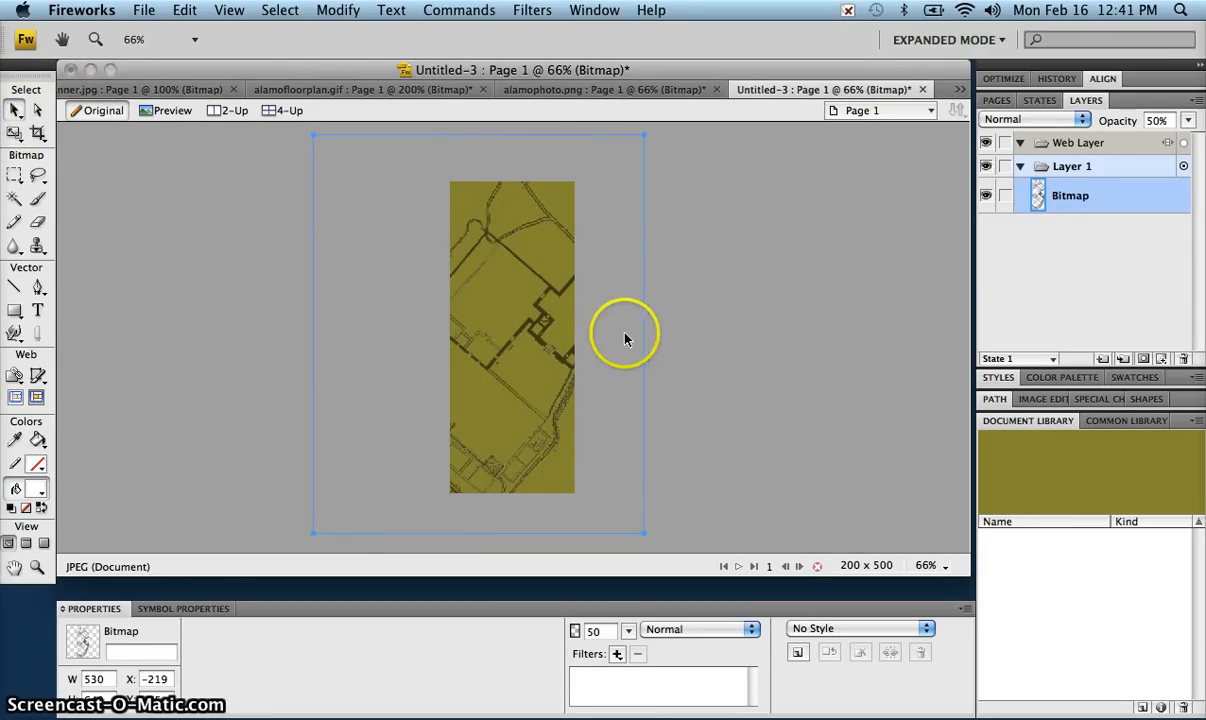
left_click(752, 371)
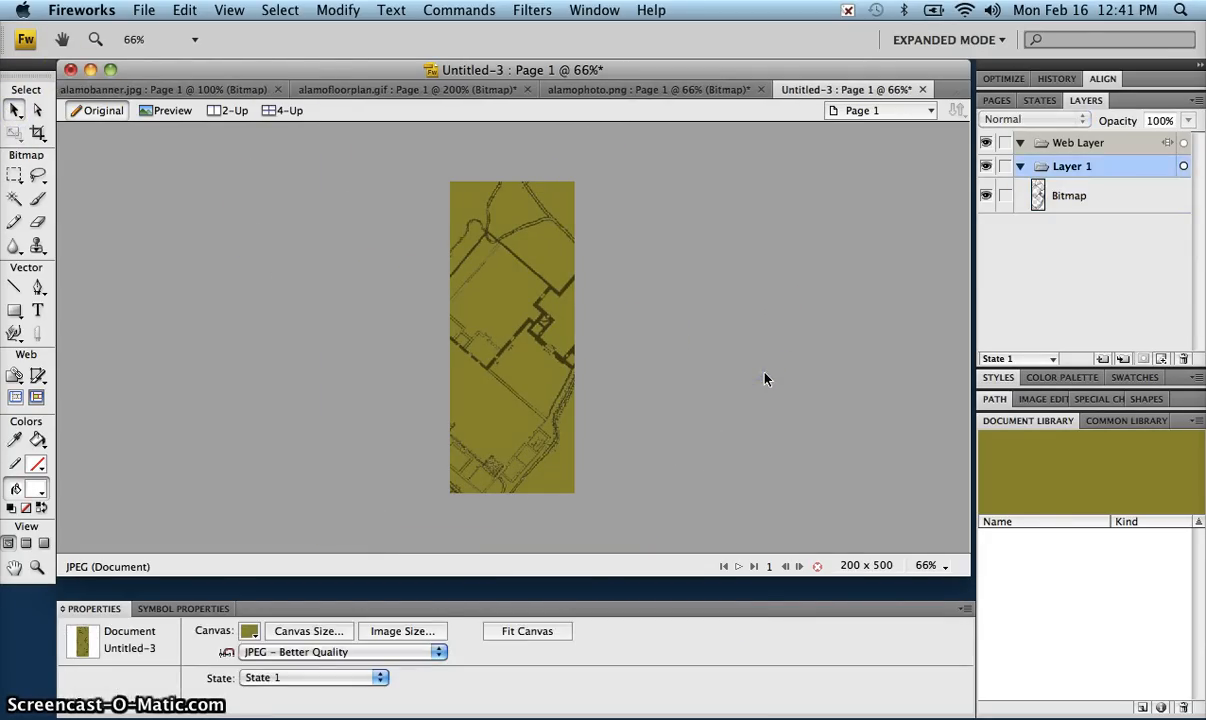
left_click(712, 375)
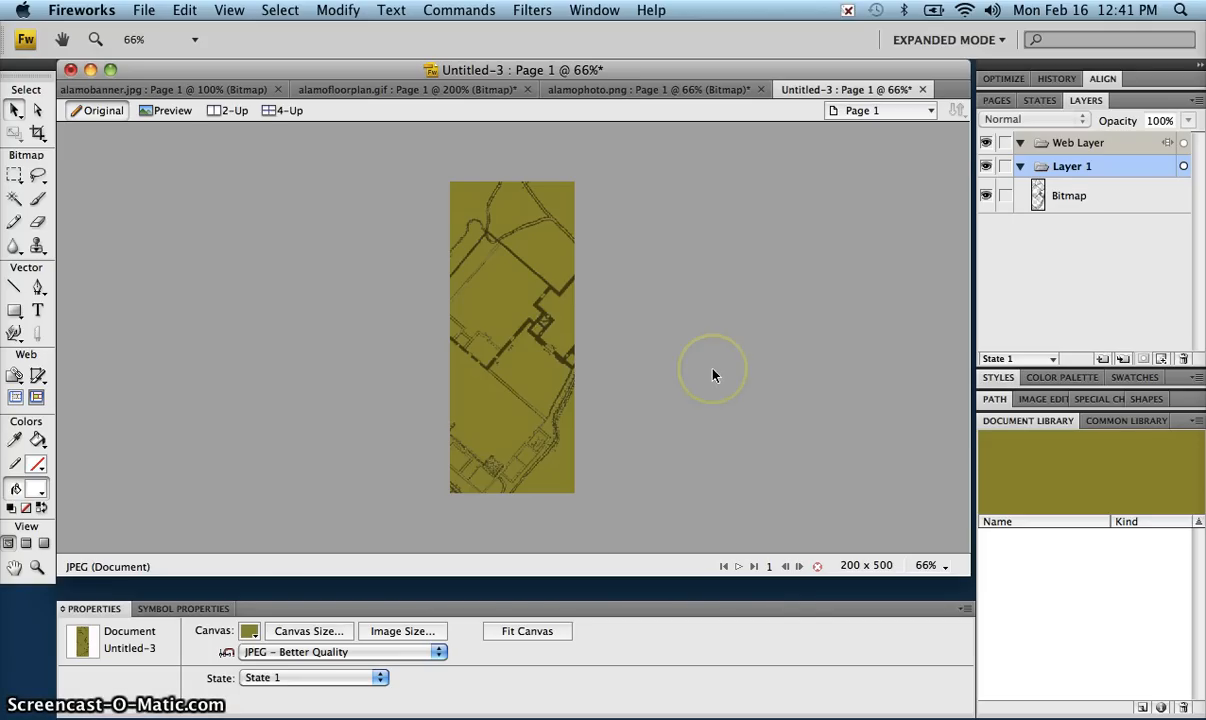
Step: Add the white text "where it is" in 30-point Arial Black across the floor plan and nudge it to X 12
key("super+1")
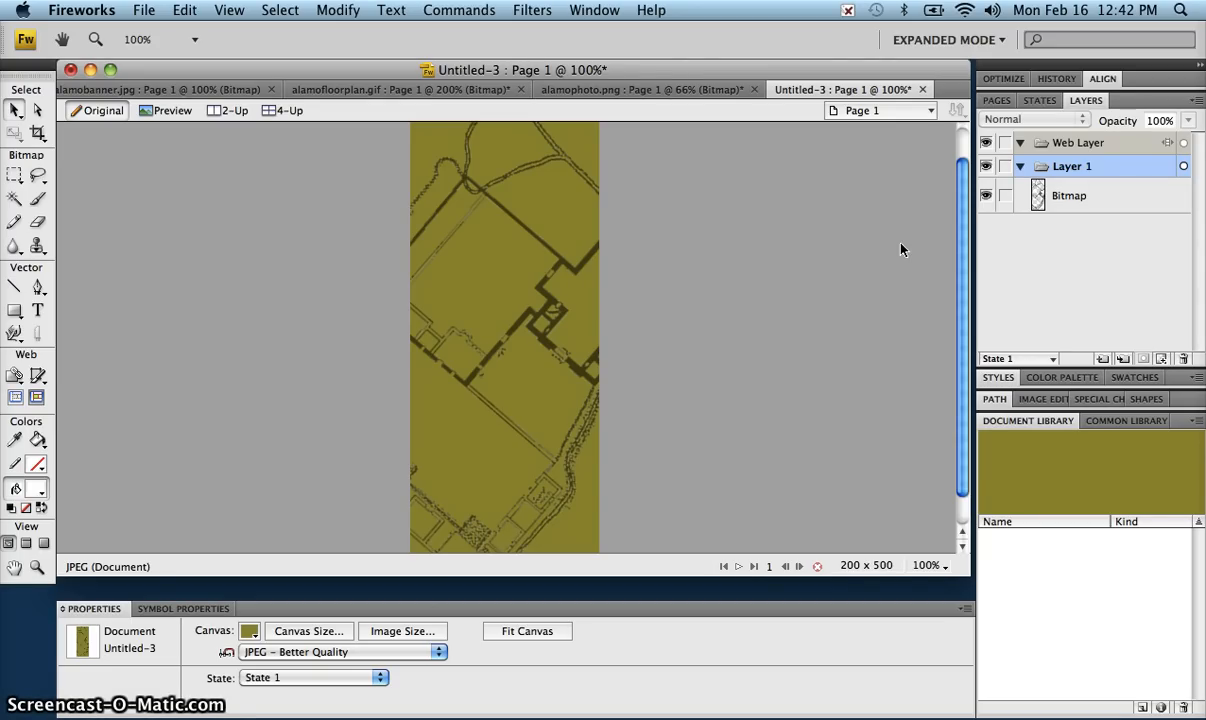
left_click(320, 236)
left_click(37, 310)
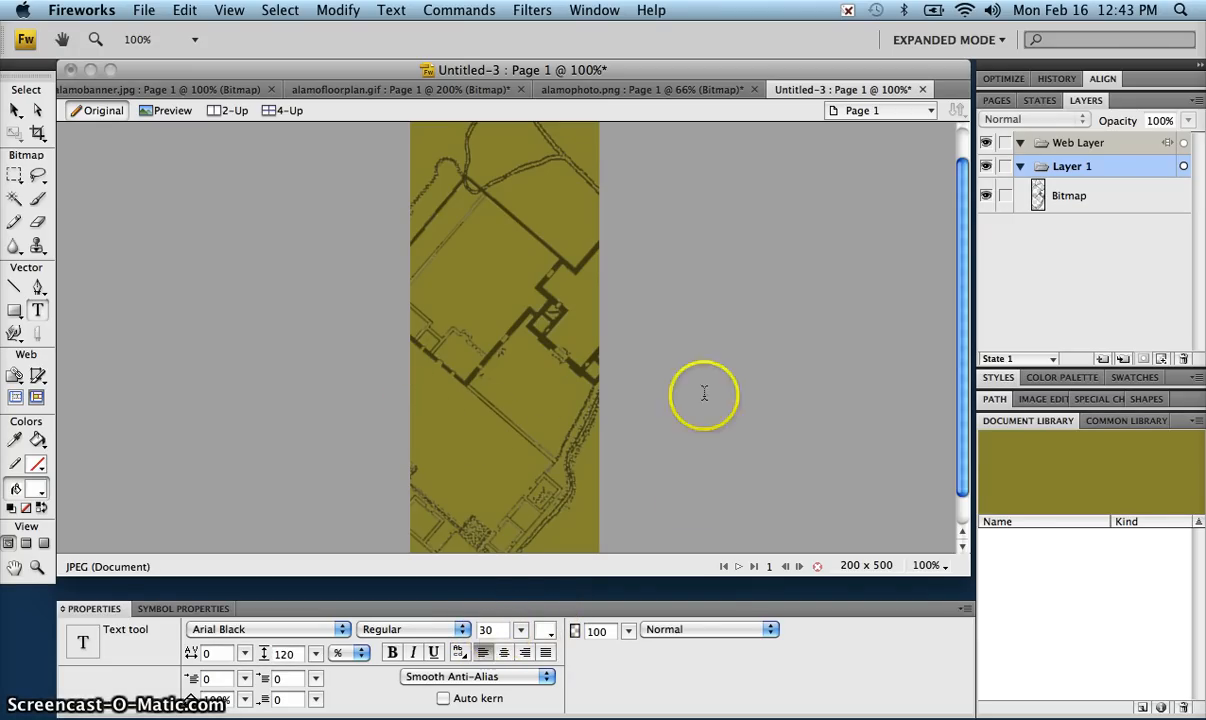
left_click(430, 405)
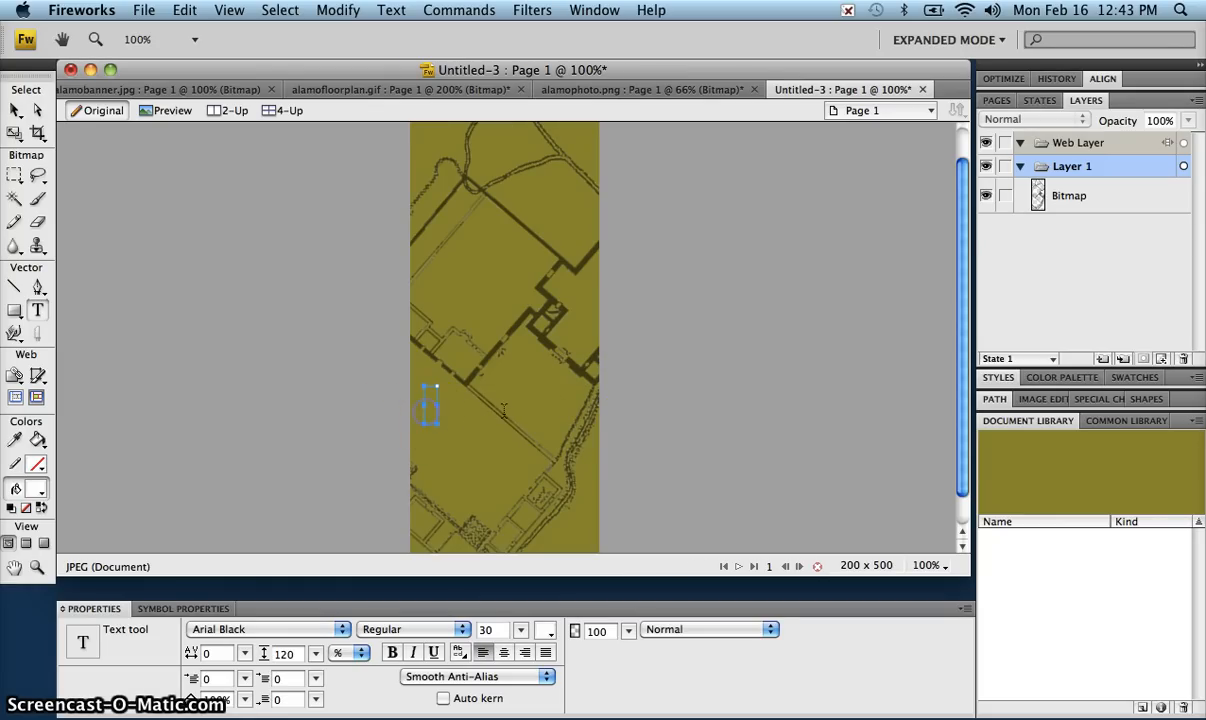
type("where it is")
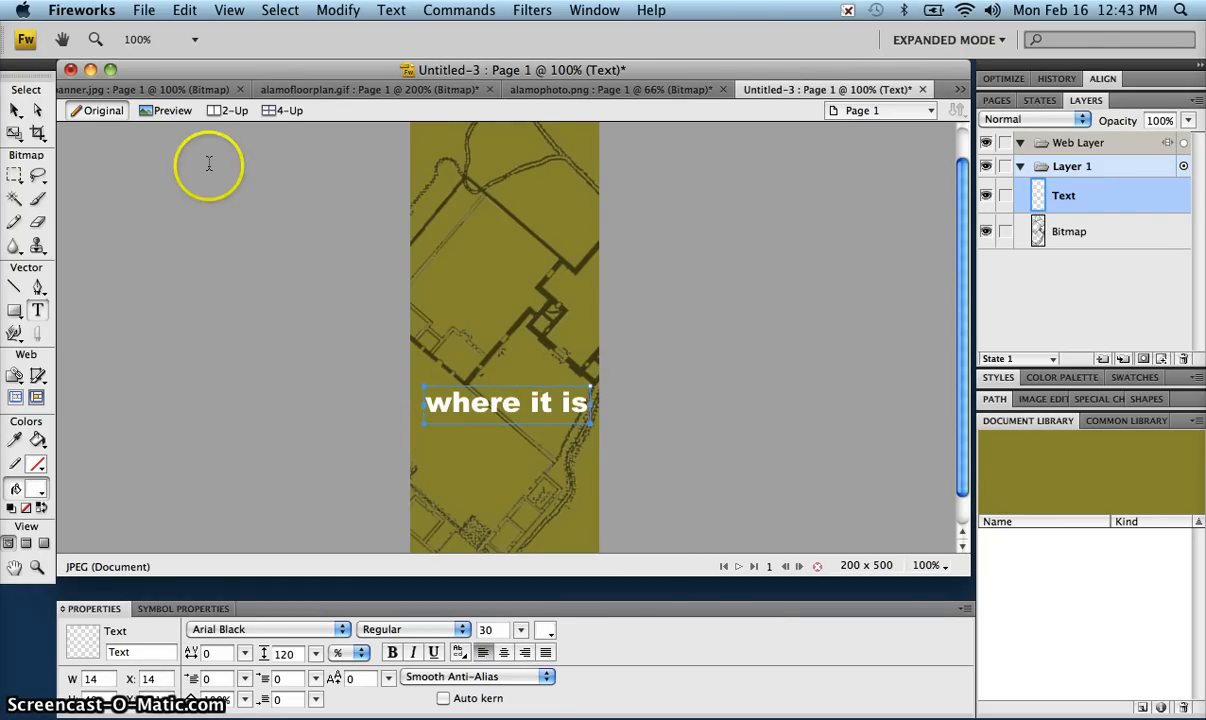
left_click(12, 111)
left_click(587, 377)
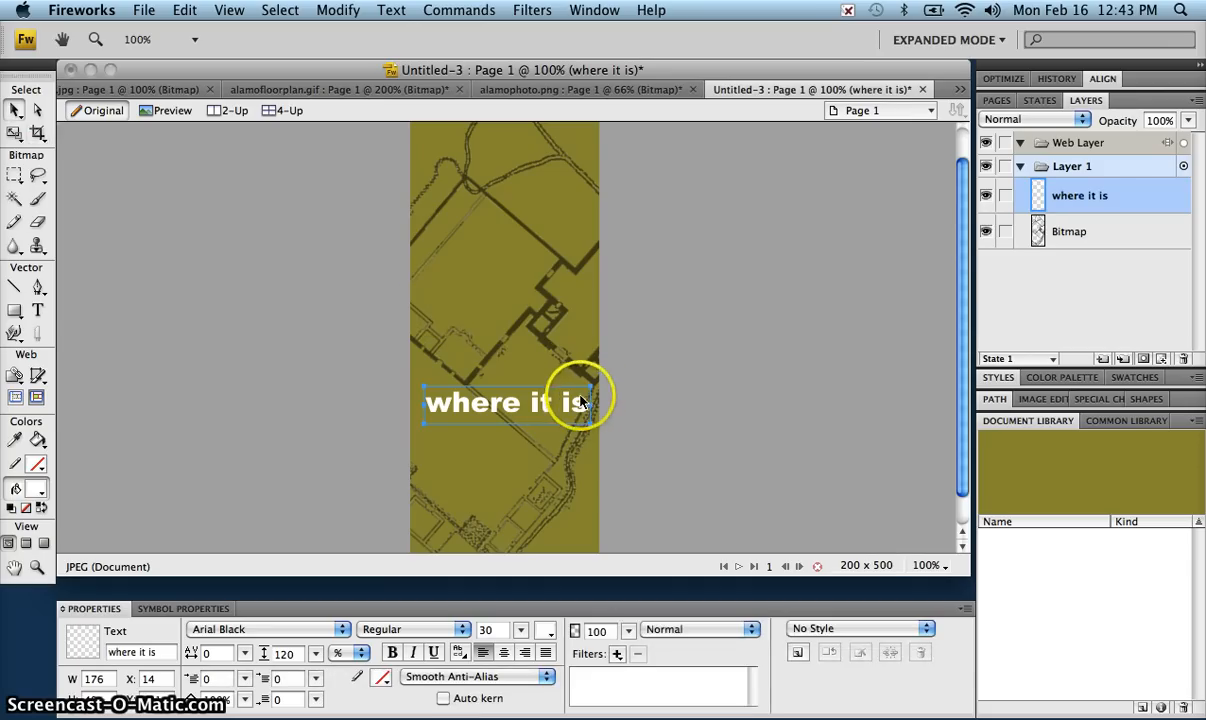
left_click_drag(571, 404, 572, 404)
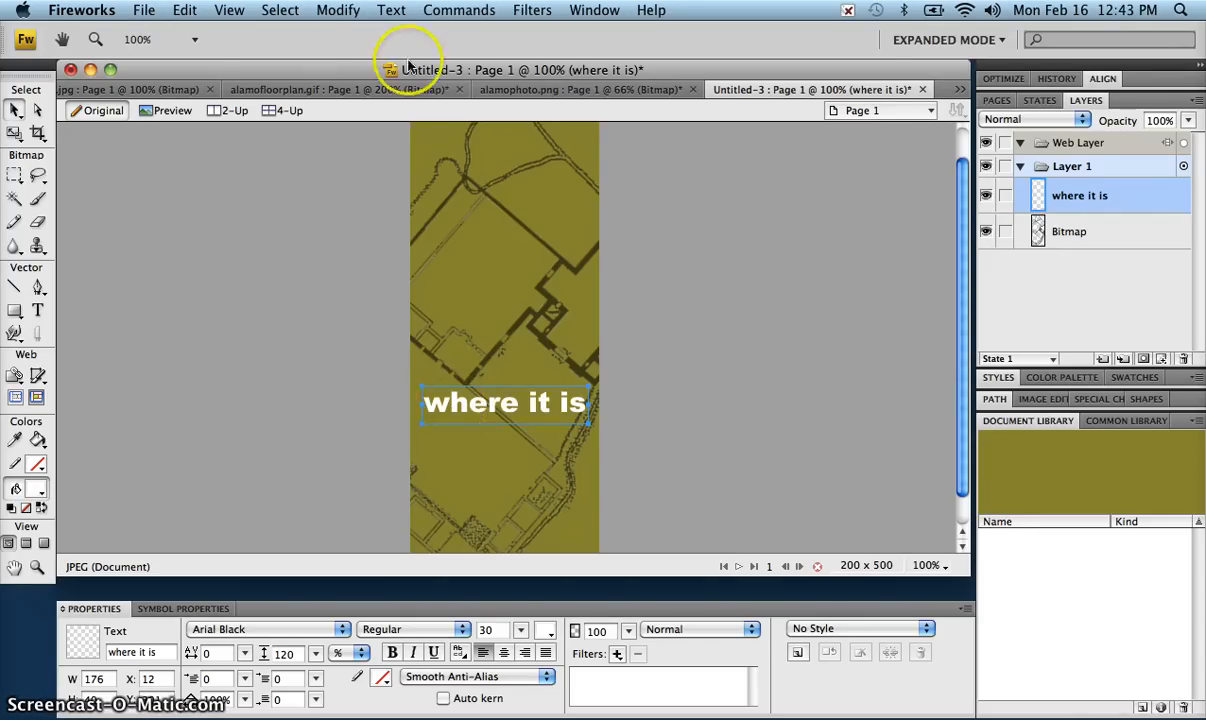
Step: Convert the "where it is" text to a symbol named "where" of type Button
left_click(339, 11)
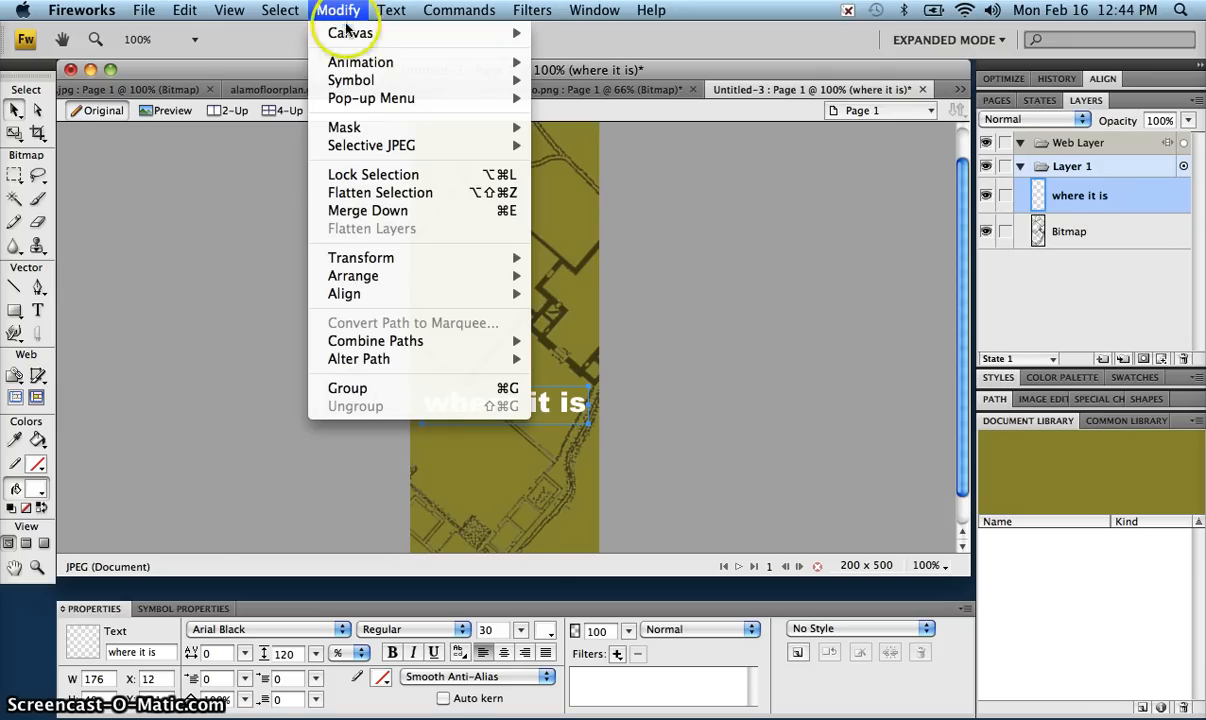
mouse_move(522, 84)
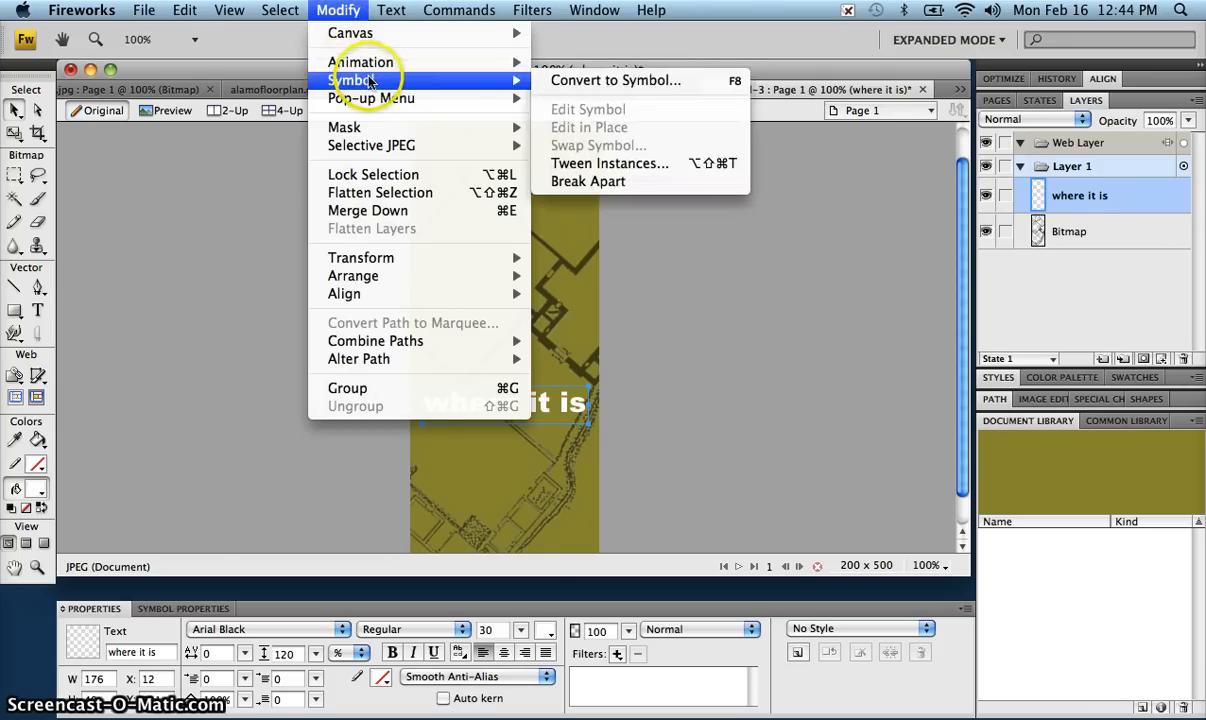
left_click(583, 82)
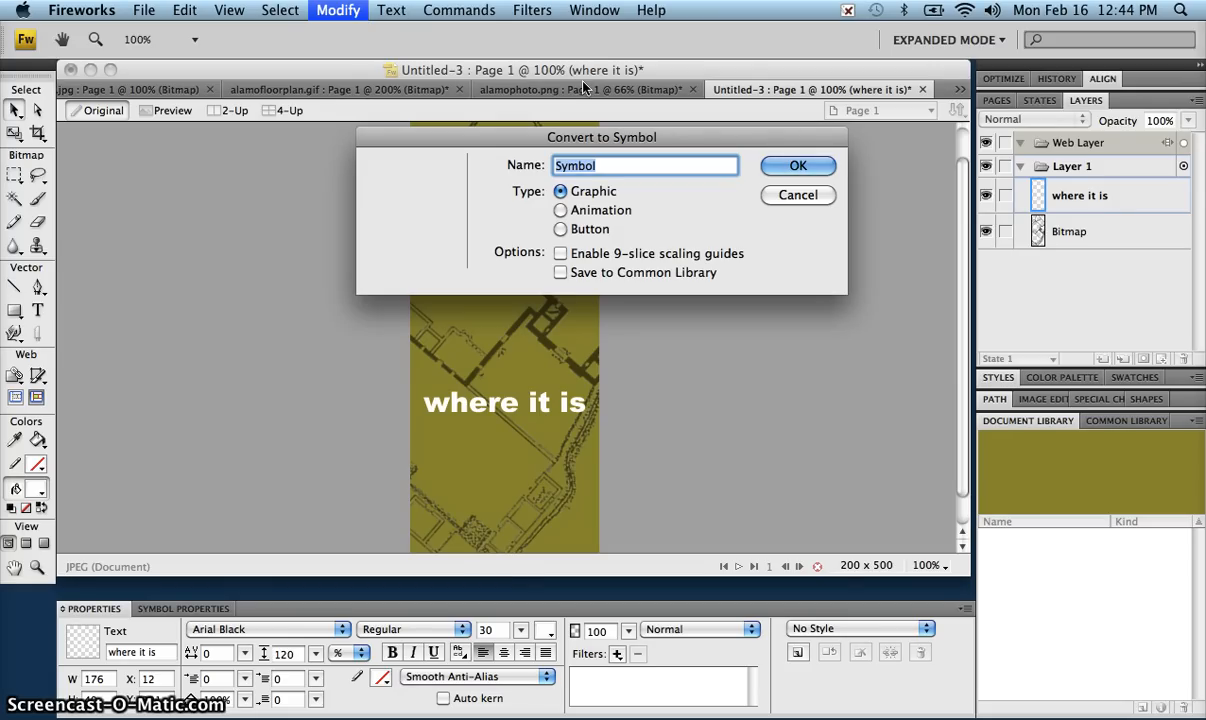
type("where")
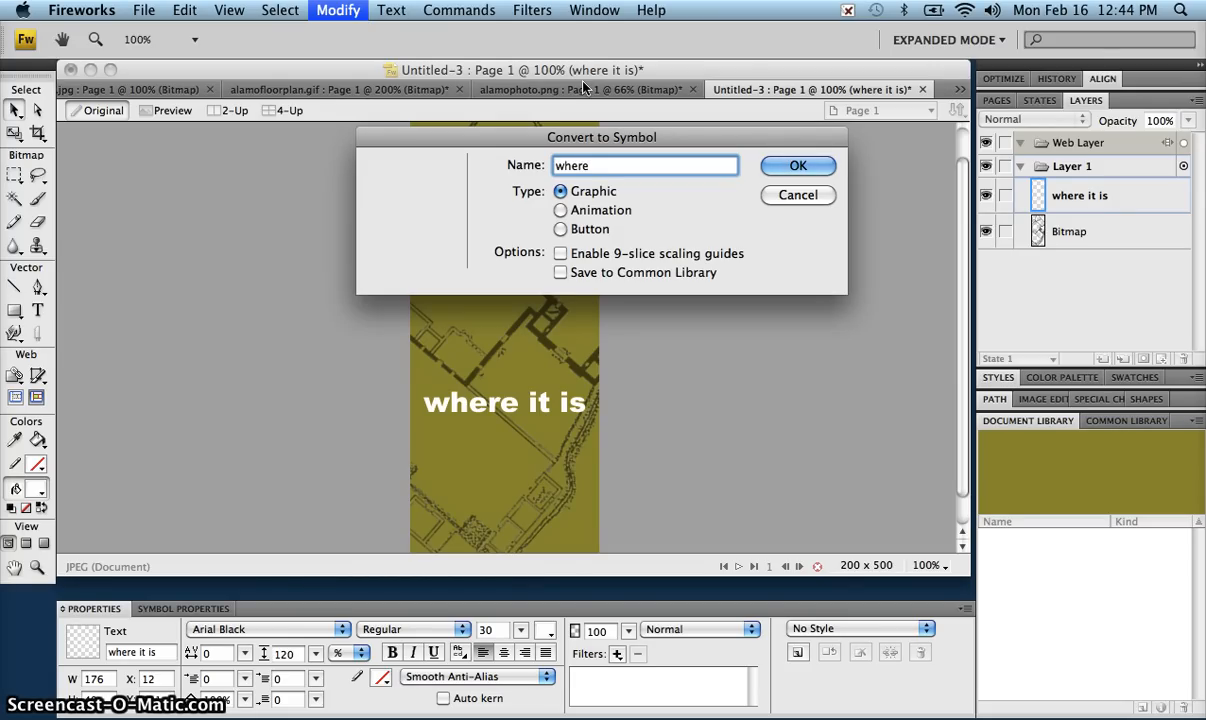
left_click(561, 229)
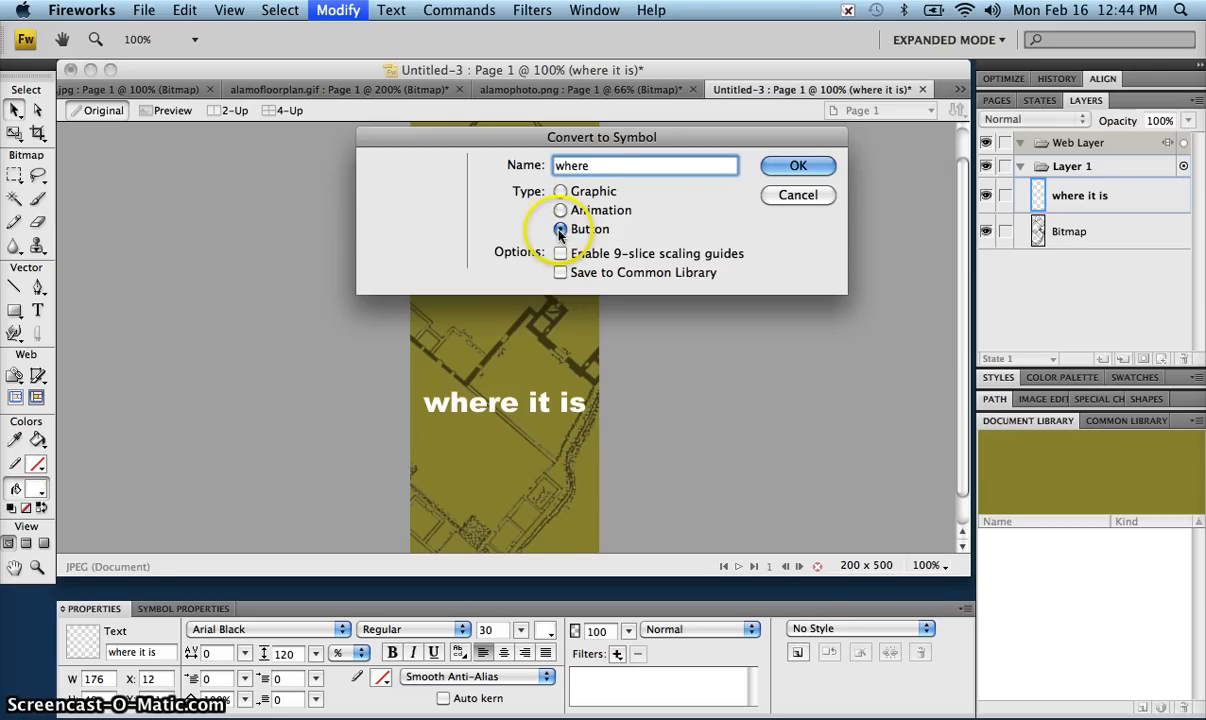
left_click(800, 165)
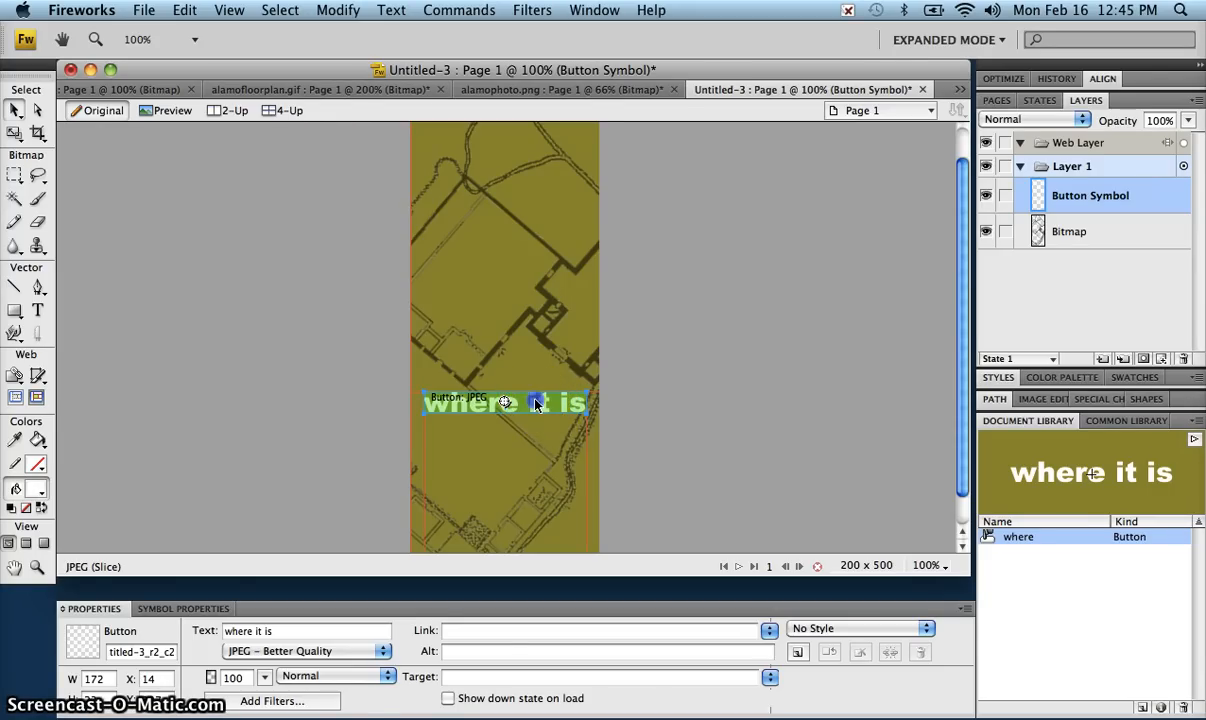
Step: Open the "where" button symbol for editing and choose its Up state
double_click(535, 404)
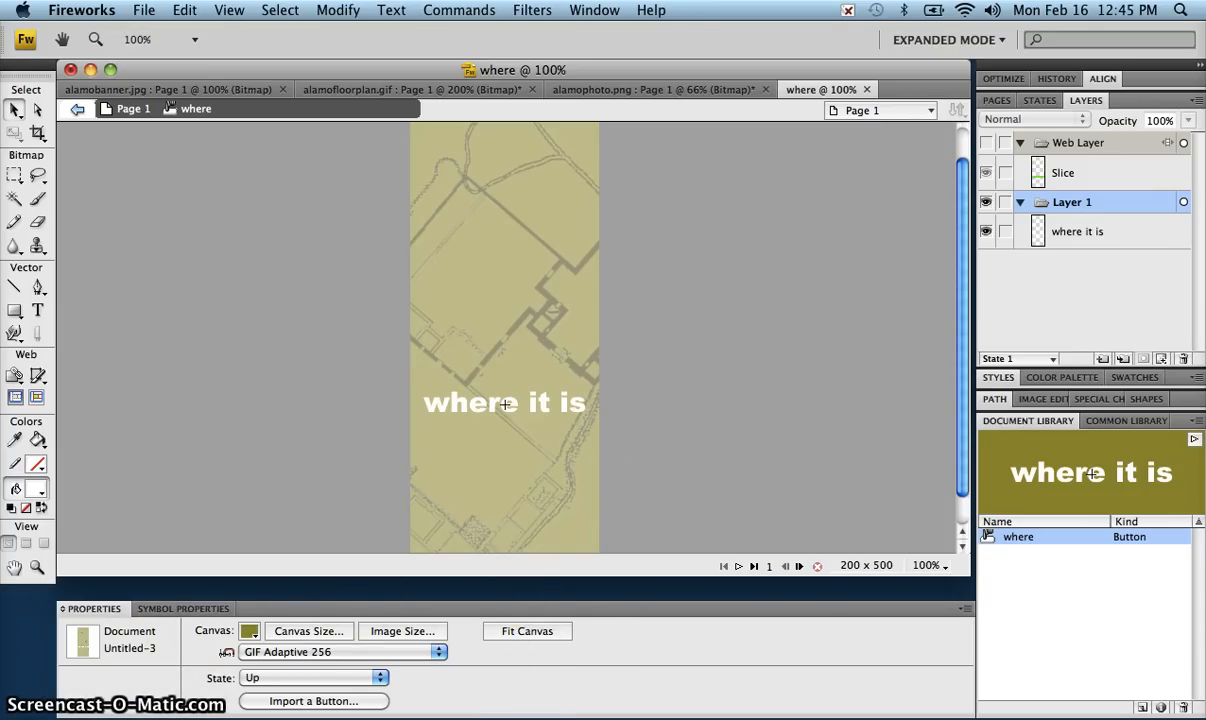
left_click(260, 679)
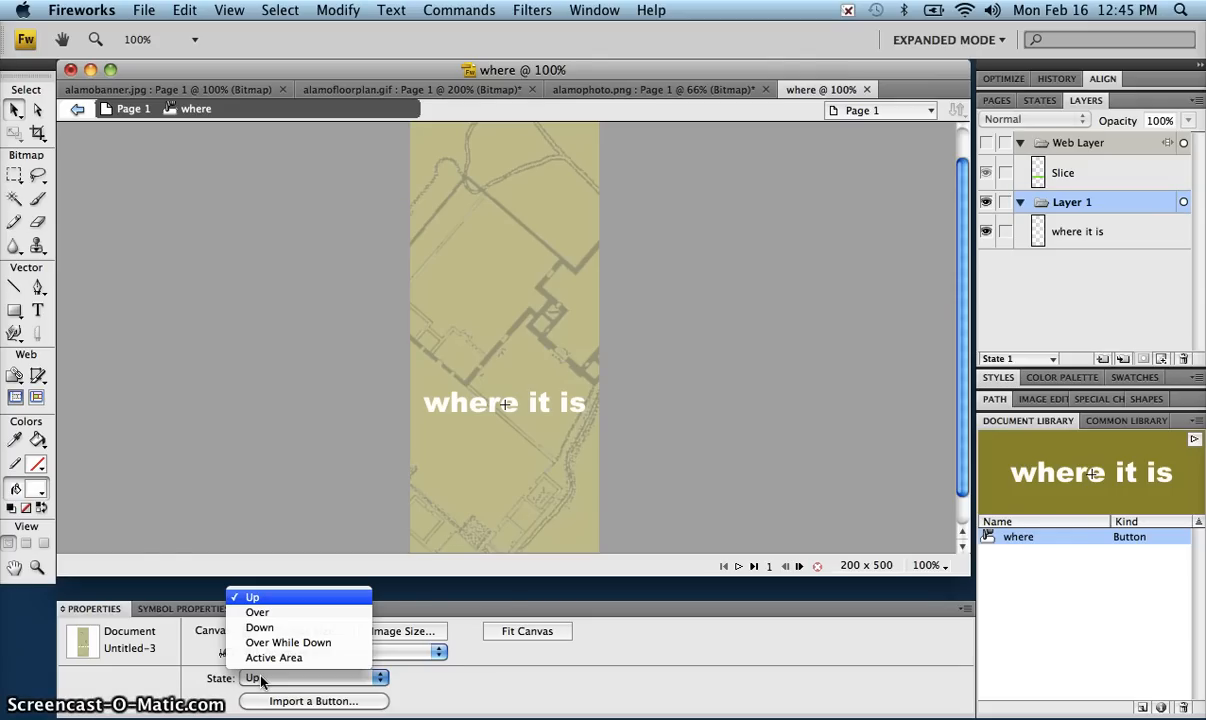
left_click(276, 598)
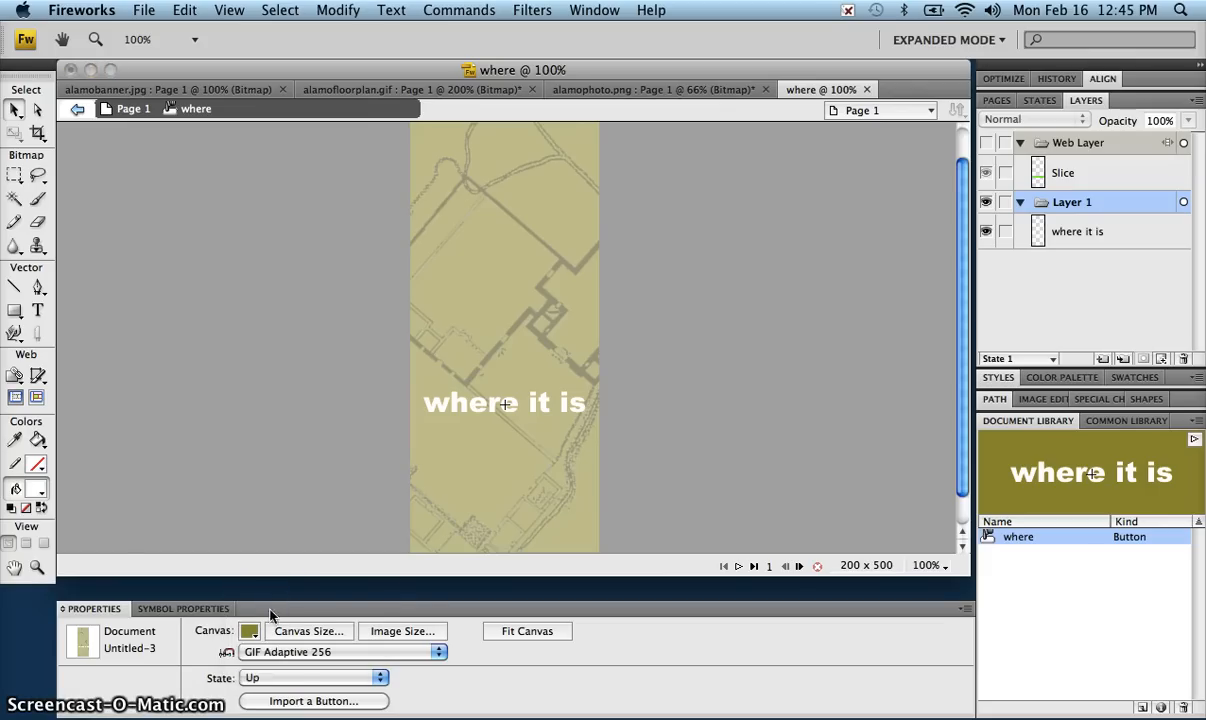
Step: Center-align the "where it is" text in the button's Up state and deselect it
left_click(345, 490)
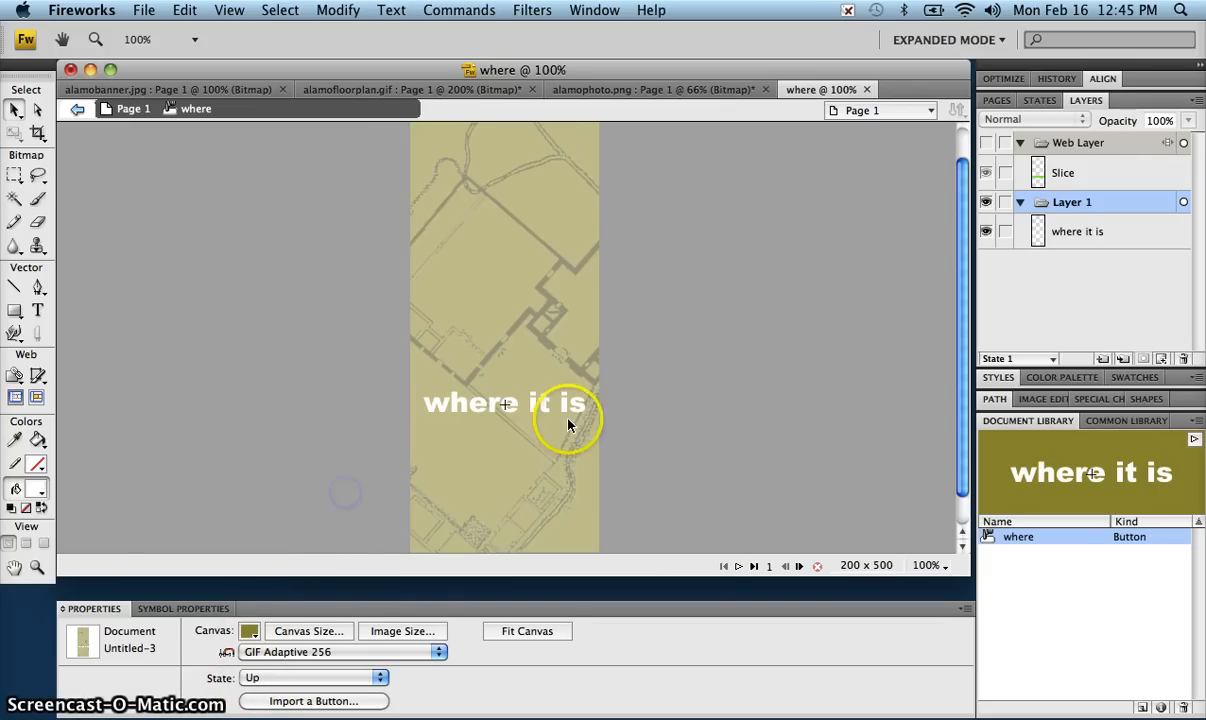
left_click(500, 400)
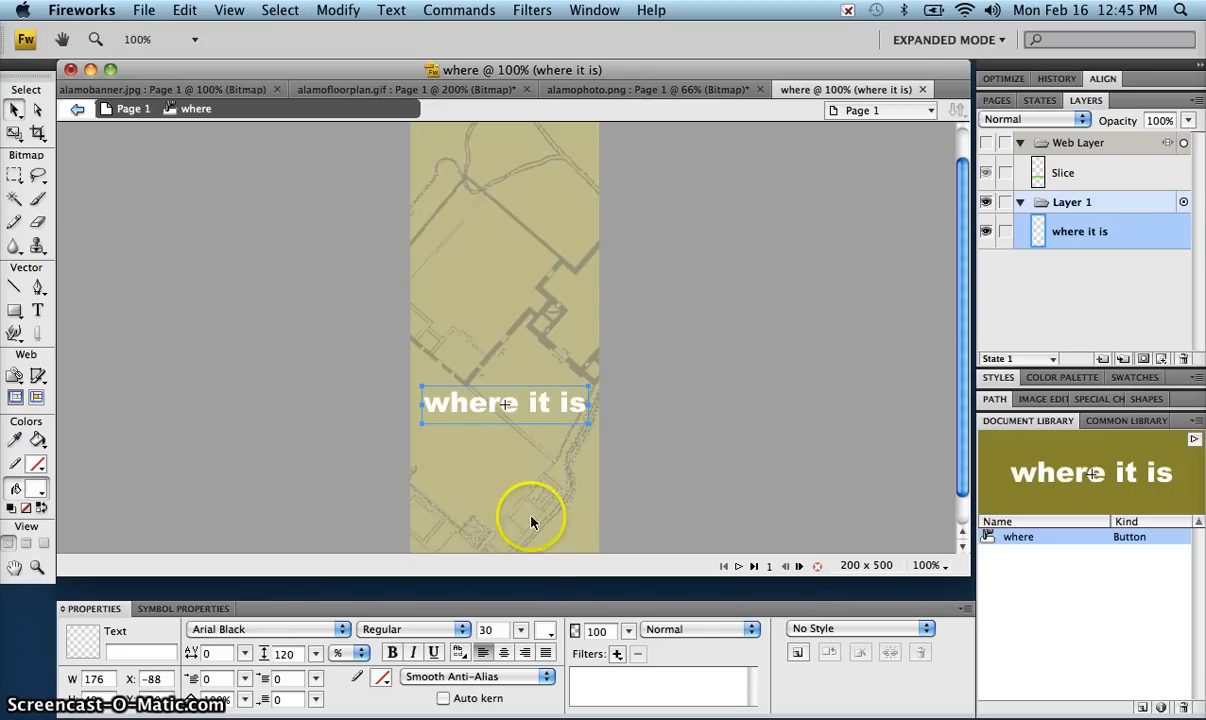
left_click(504, 653)
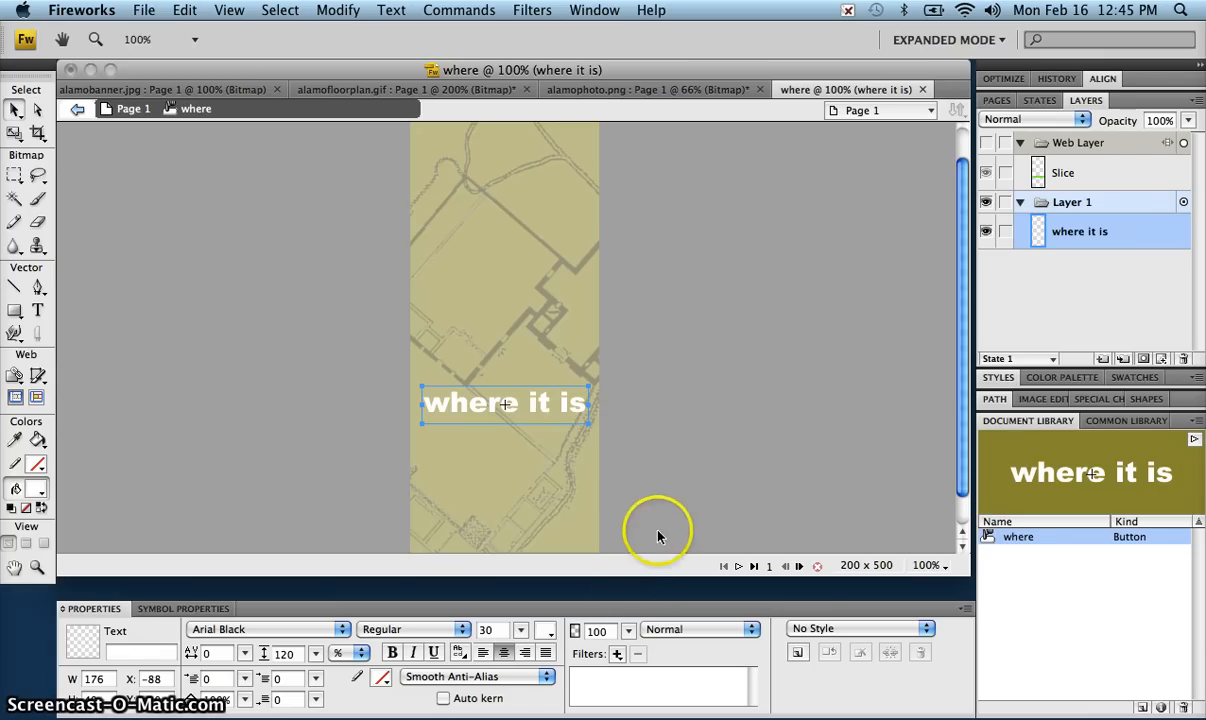
left_click(660, 488)
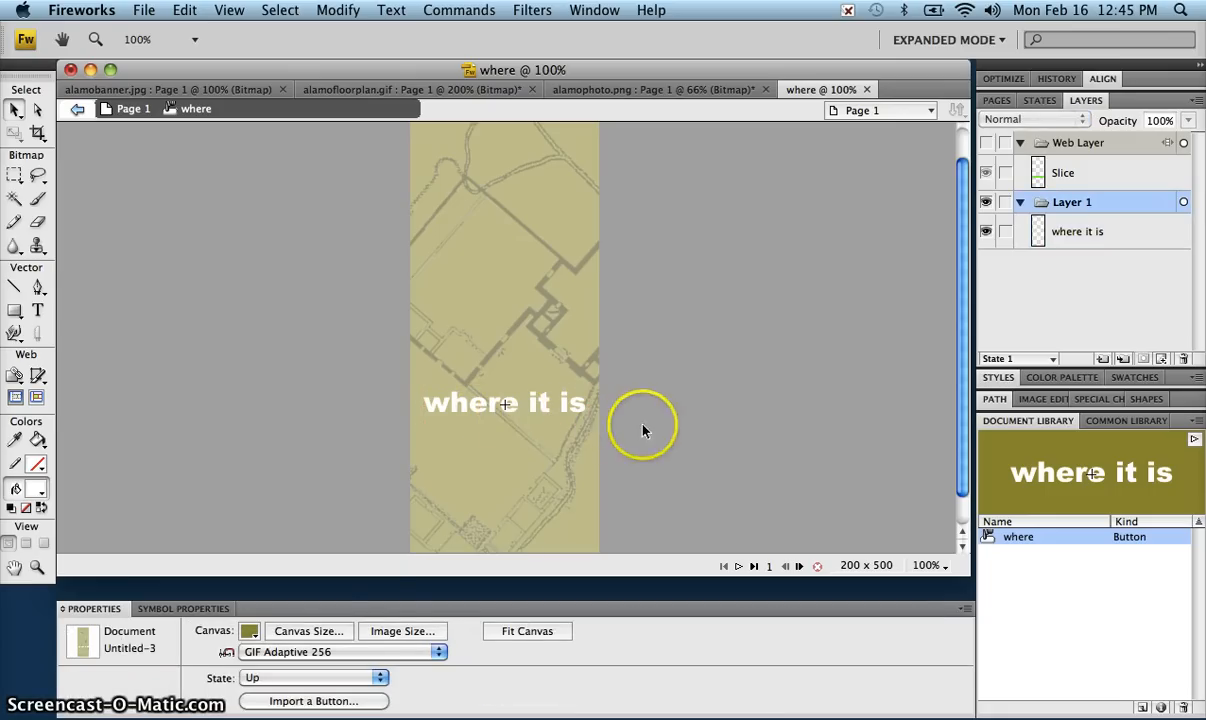
Step: Switch the "where" button to its Over state and copy the Up graphic into it
left_click(291, 679)
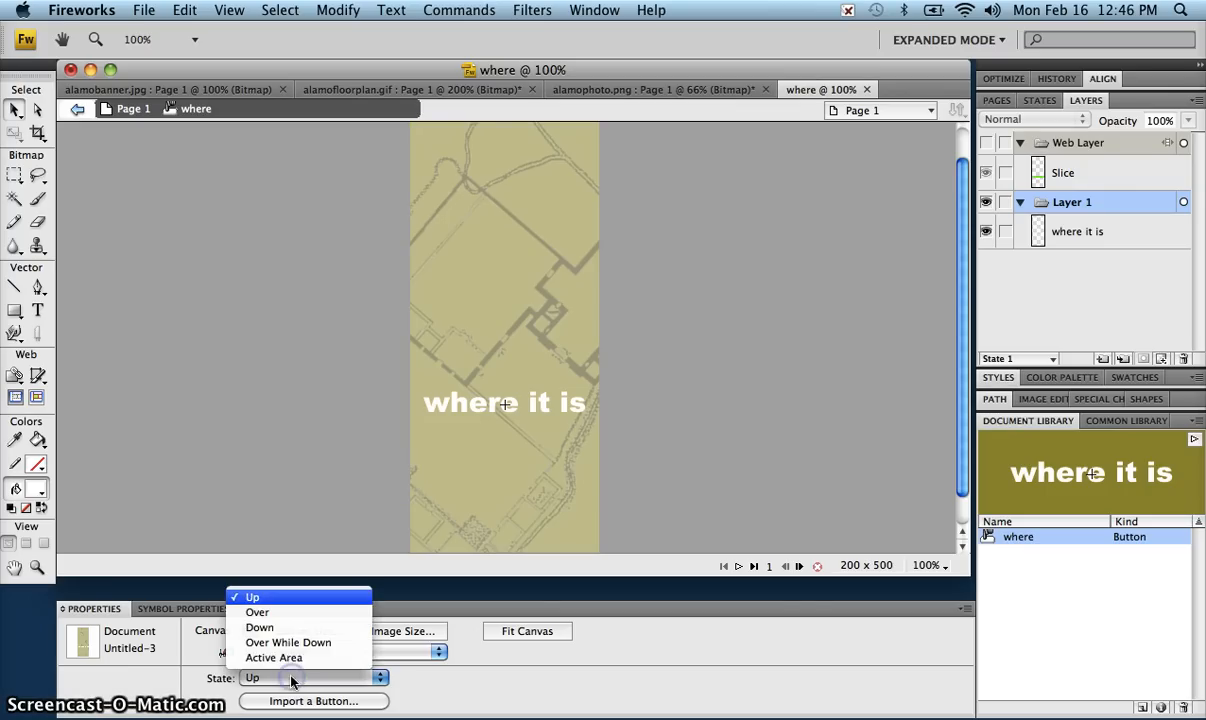
left_click(290, 613)
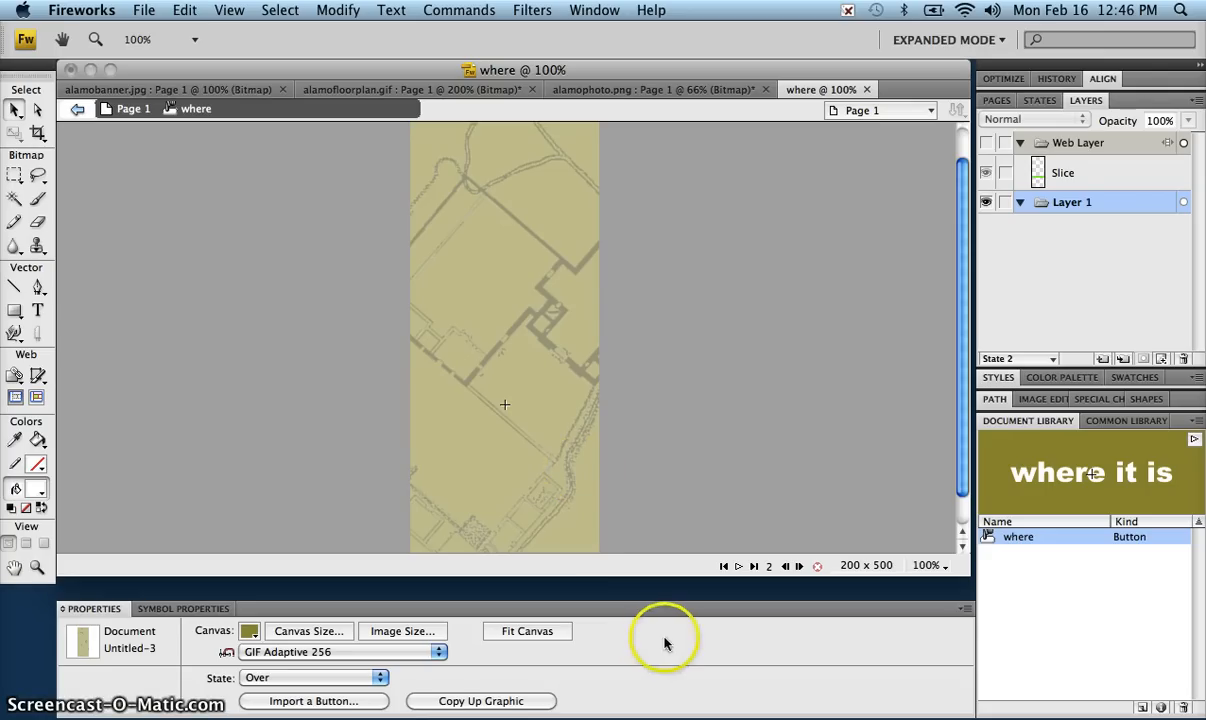
left_click(474, 706)
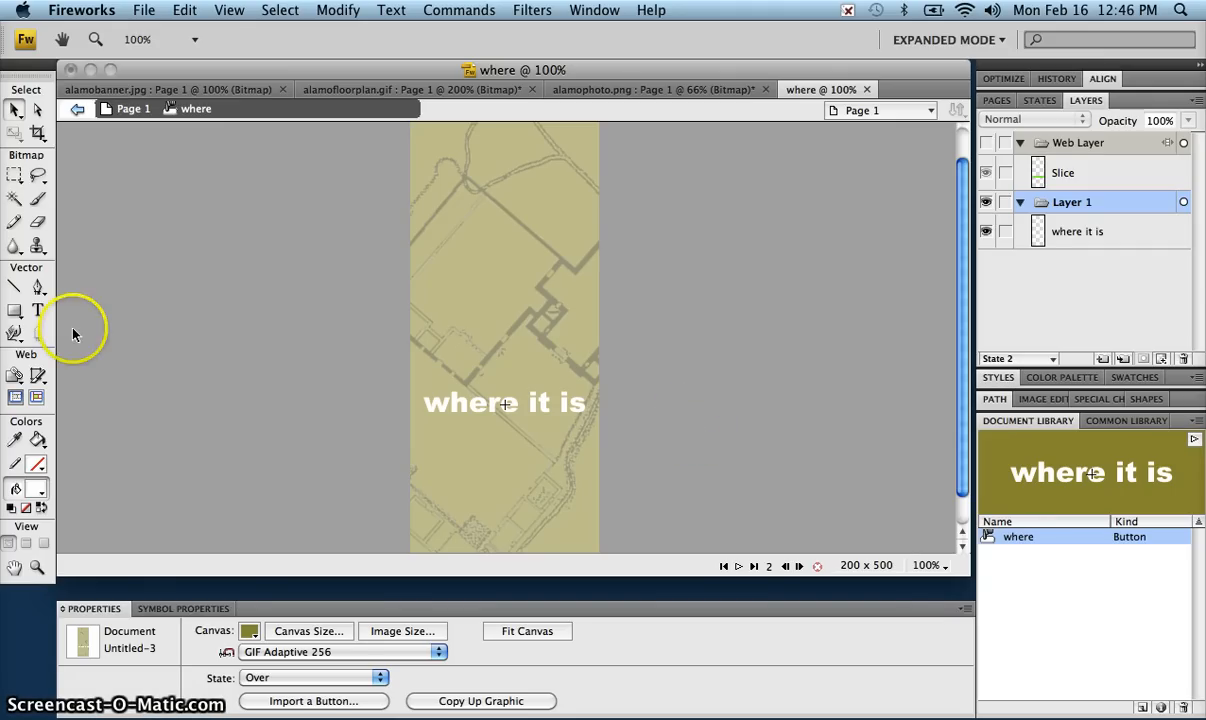
Step: Draw a solid black rectangle about 196 pixels wide over the "where it is" text in the Over state
left_click(14, 312)
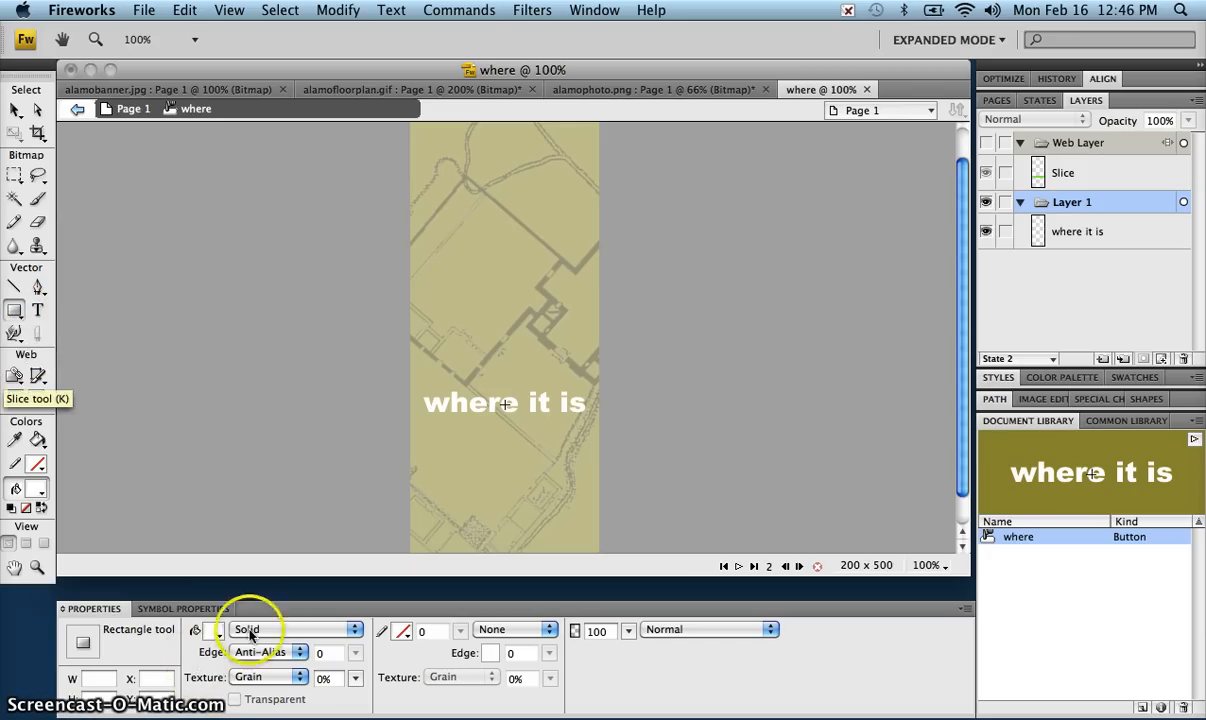
left_click(214, 630)
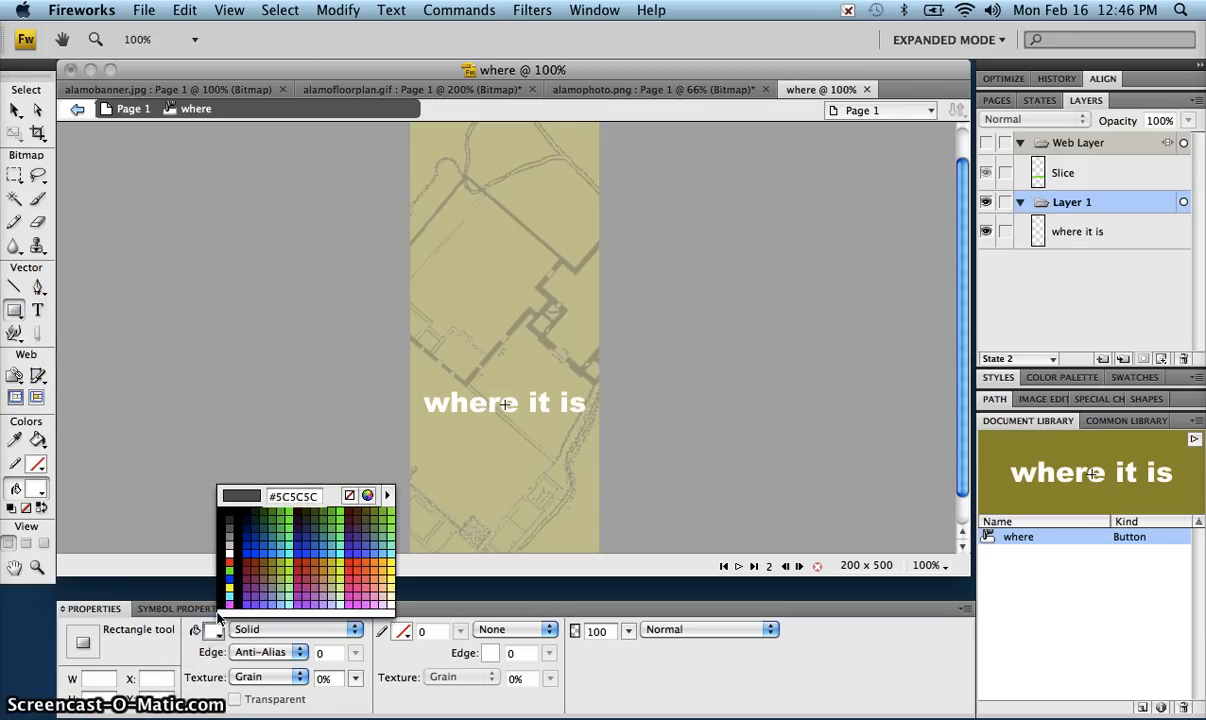
left_click(229, 519)
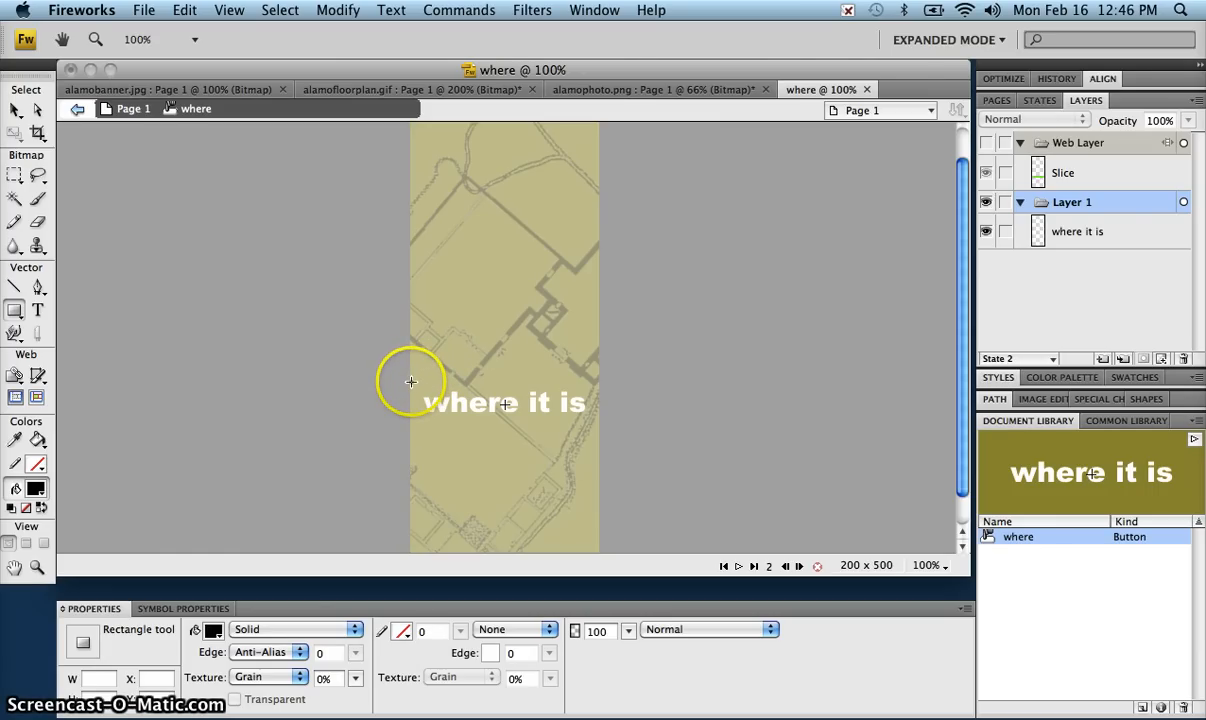
left_click_drag(411, 387, 596, 423)
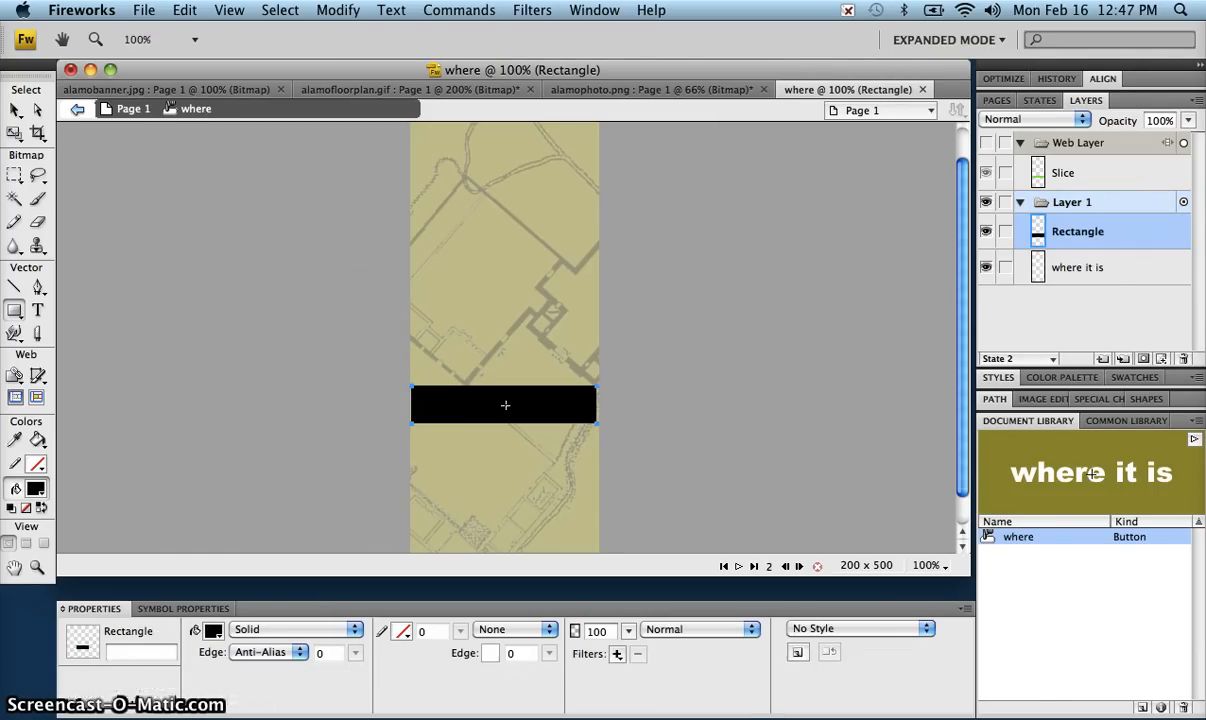
key("v")
Step: Set the black rectangle's width to 180 pixels and deselect it
left_click(431, 404)
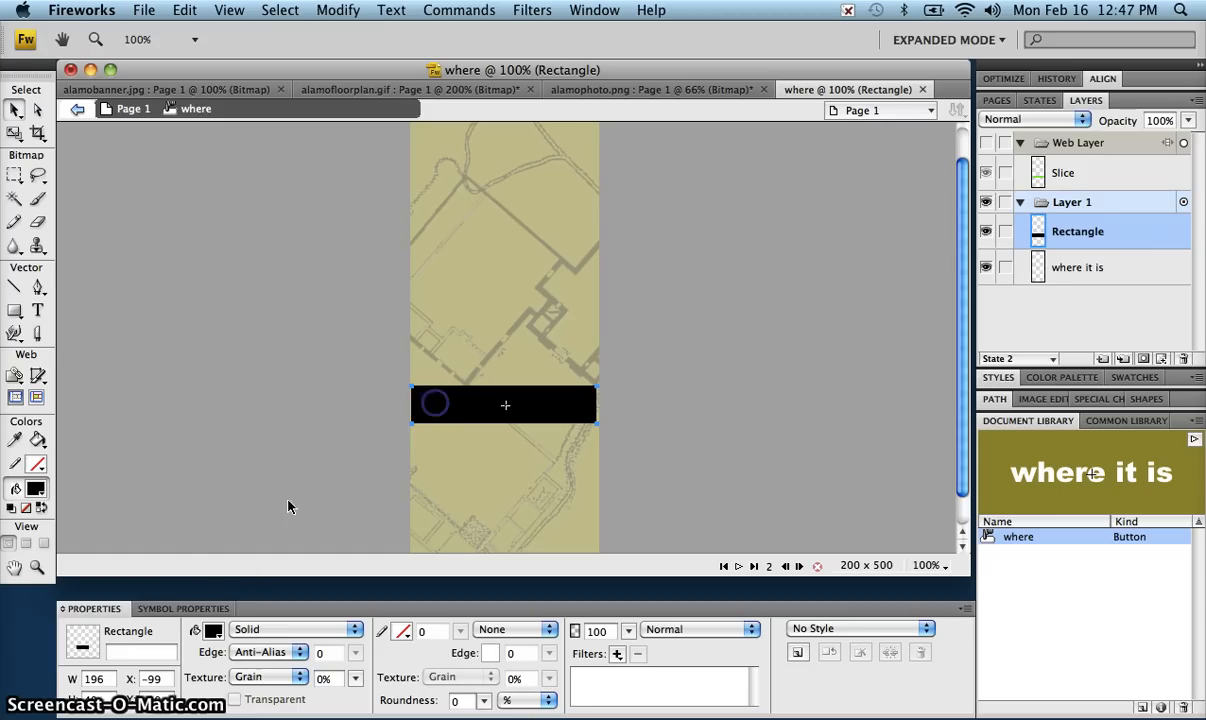
double_click(93, 679)
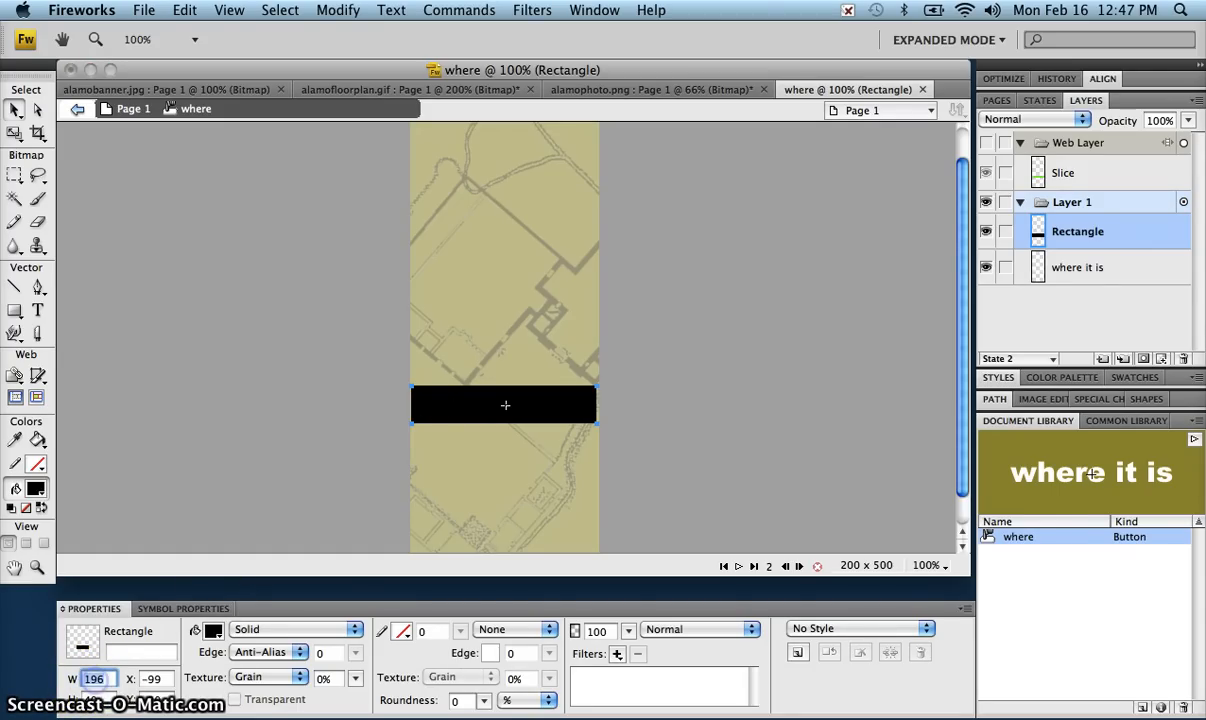
type("180")
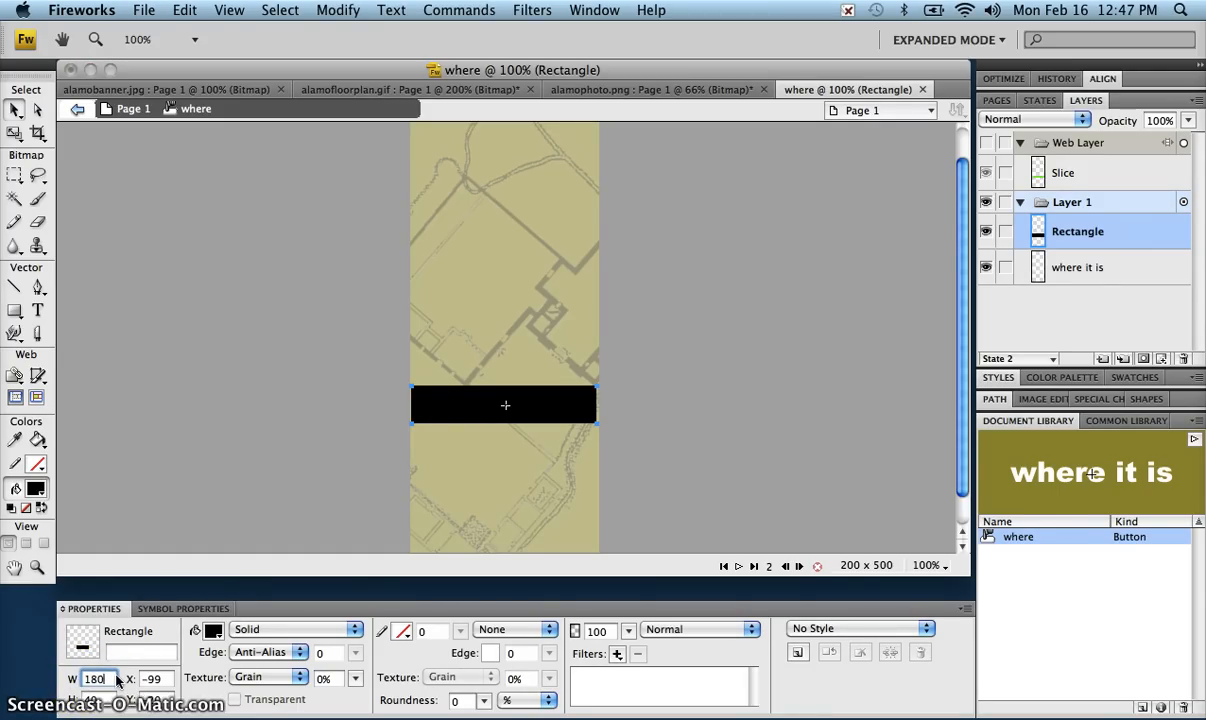
key("Tab")
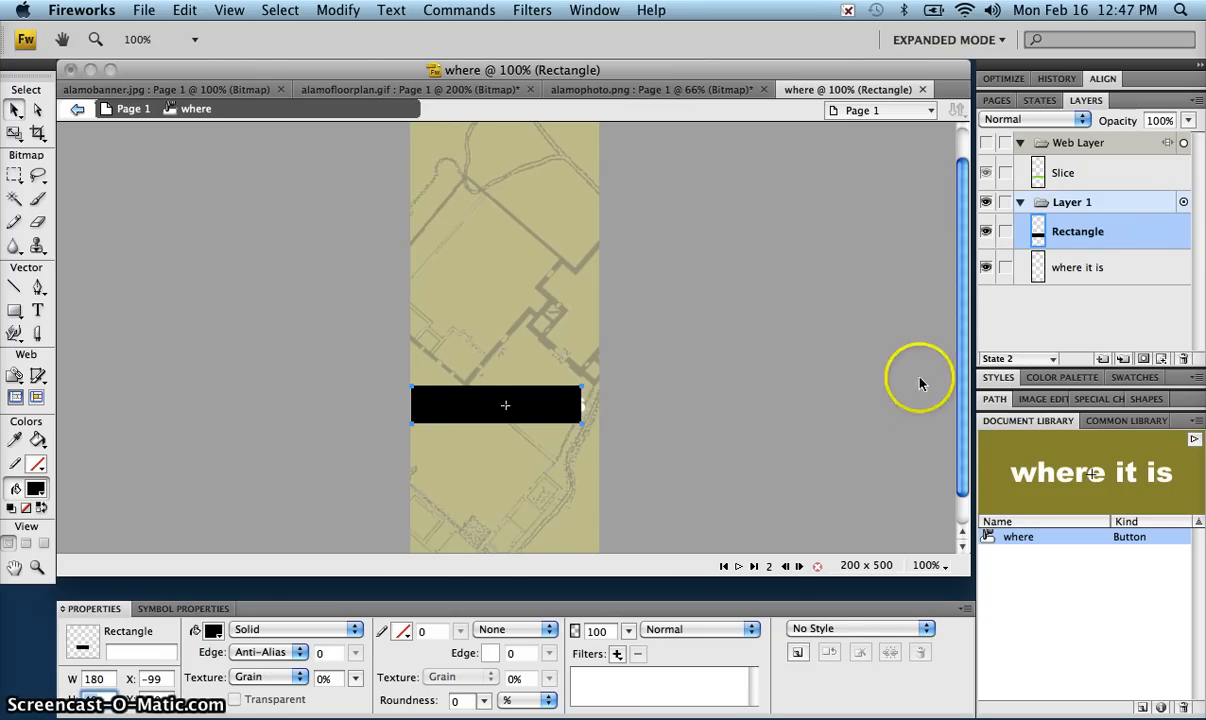
left_click(633, 353)
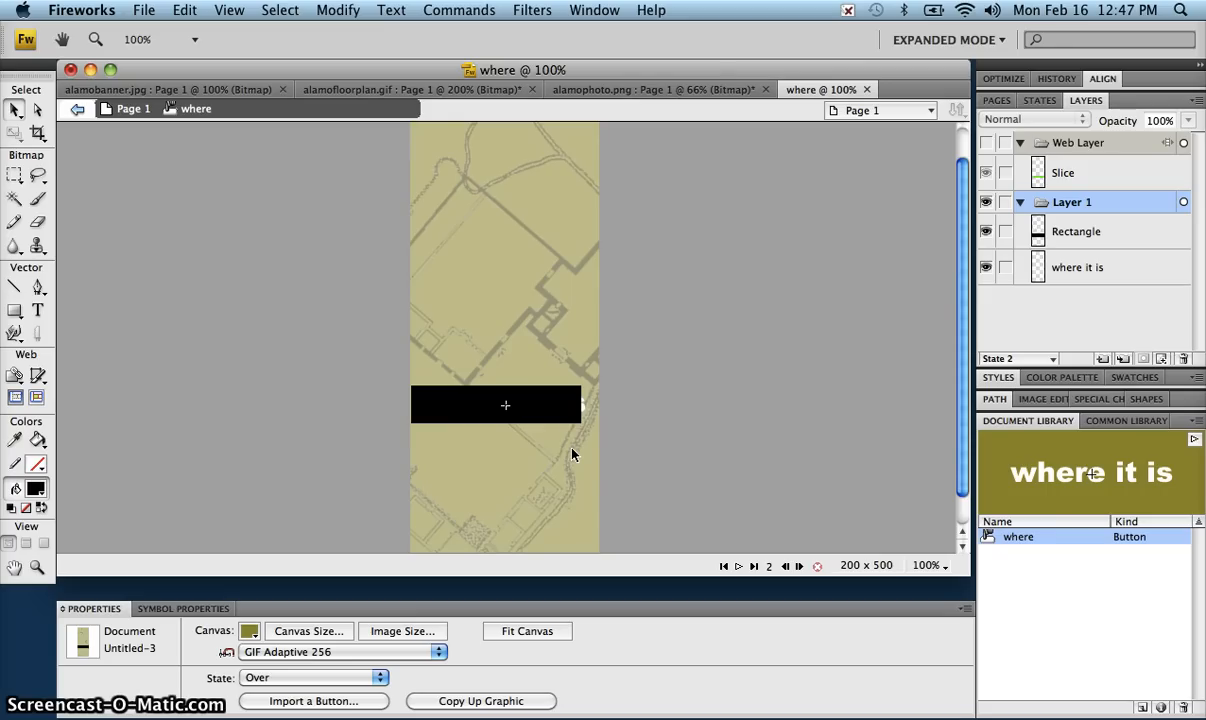
Step: Move the black rectangle behind the "where it is" text in the Over state's stacking order
left_click(571, 412)
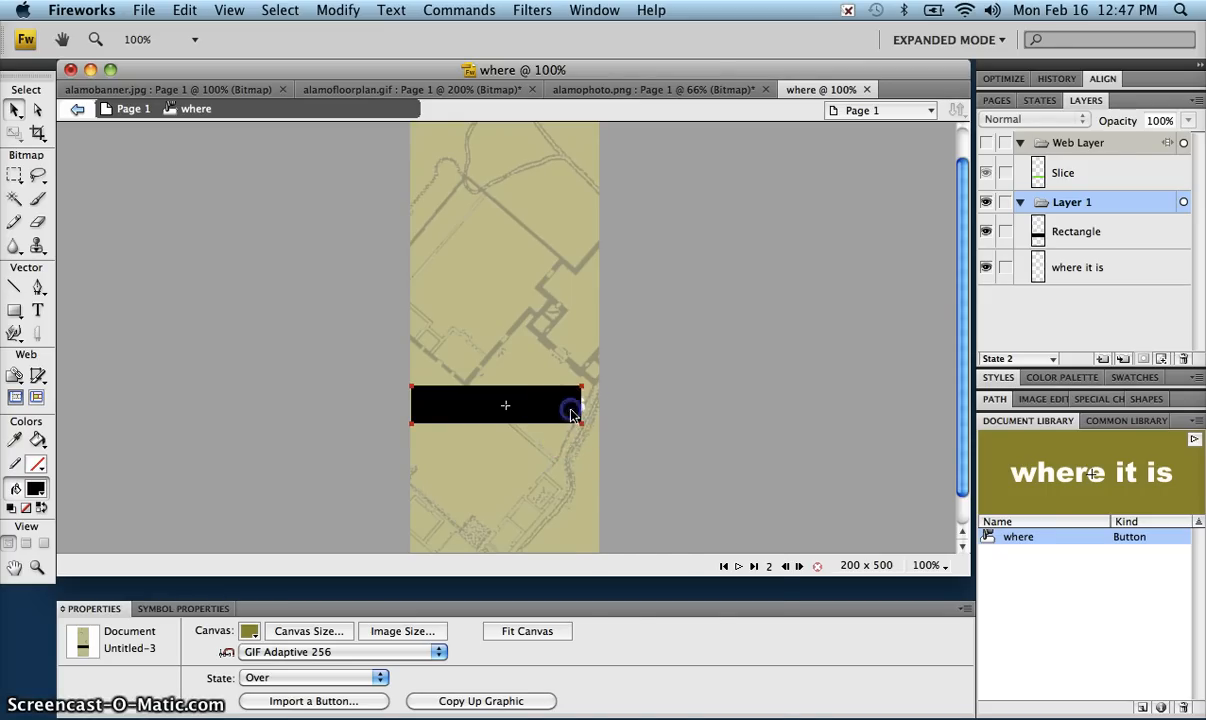
right_click(571, 412)
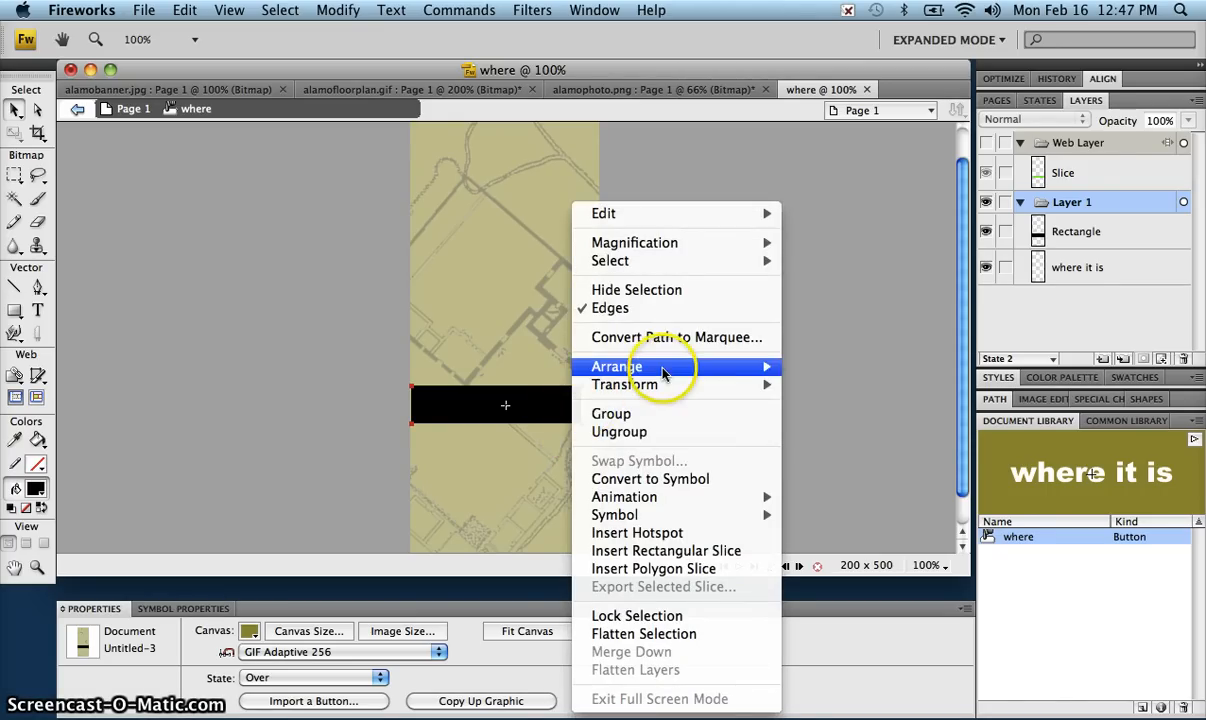
mouse_move(680, 370)
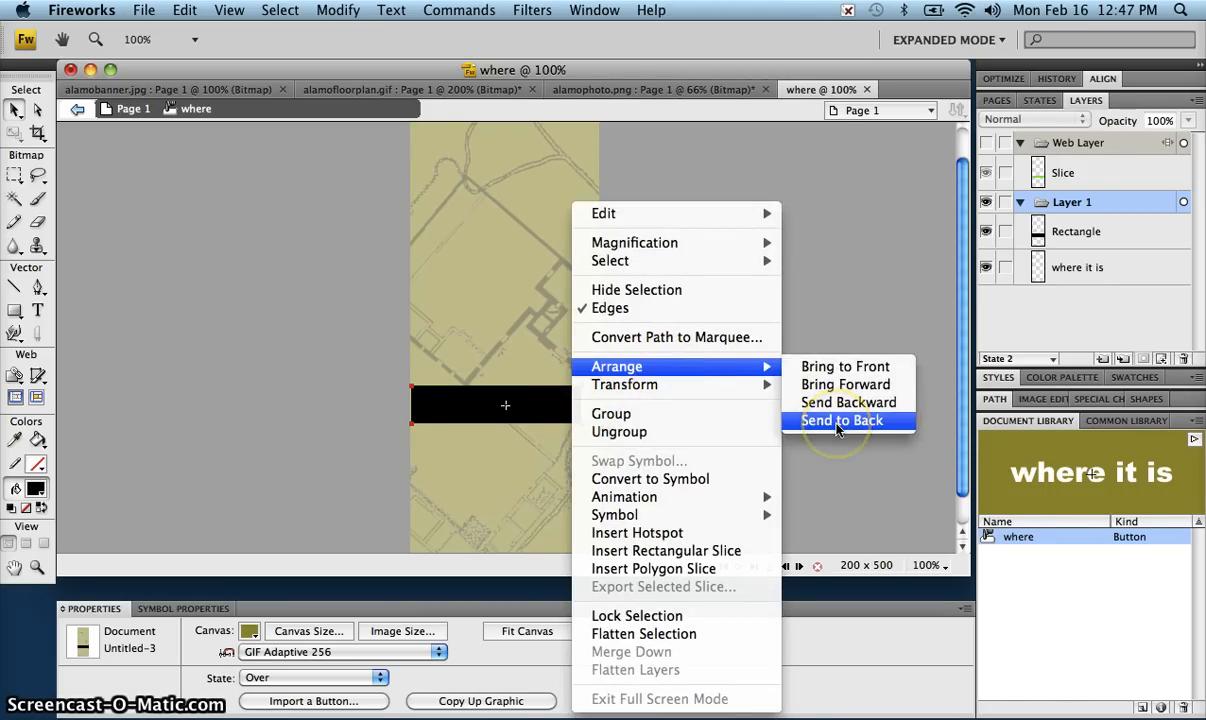
left_click(1034, 231)
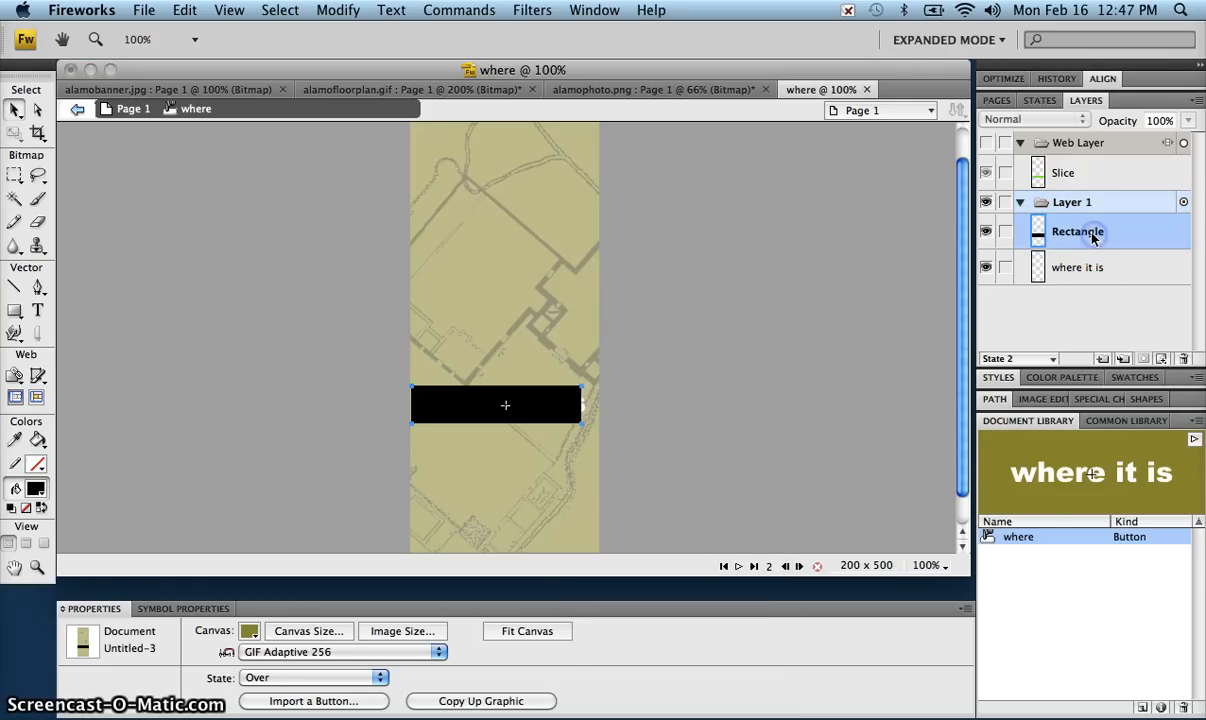
left_click_drag(1098, 270, 1100, 278)
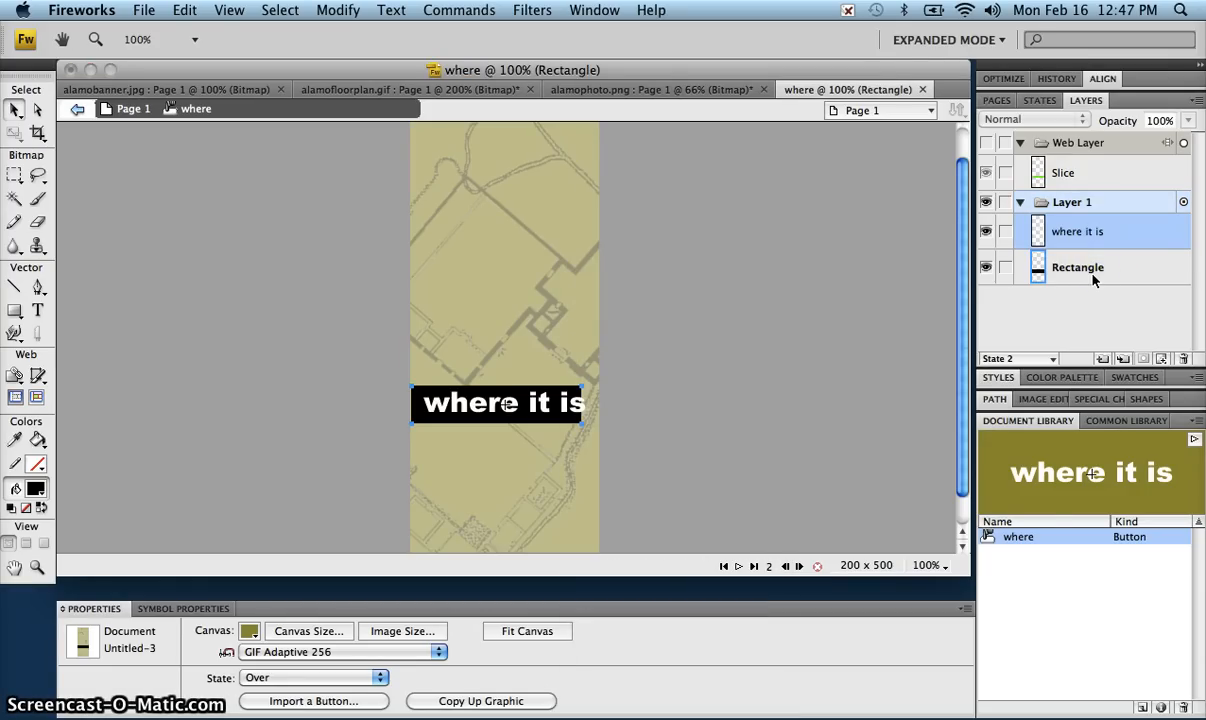
left_click(1020, 272)
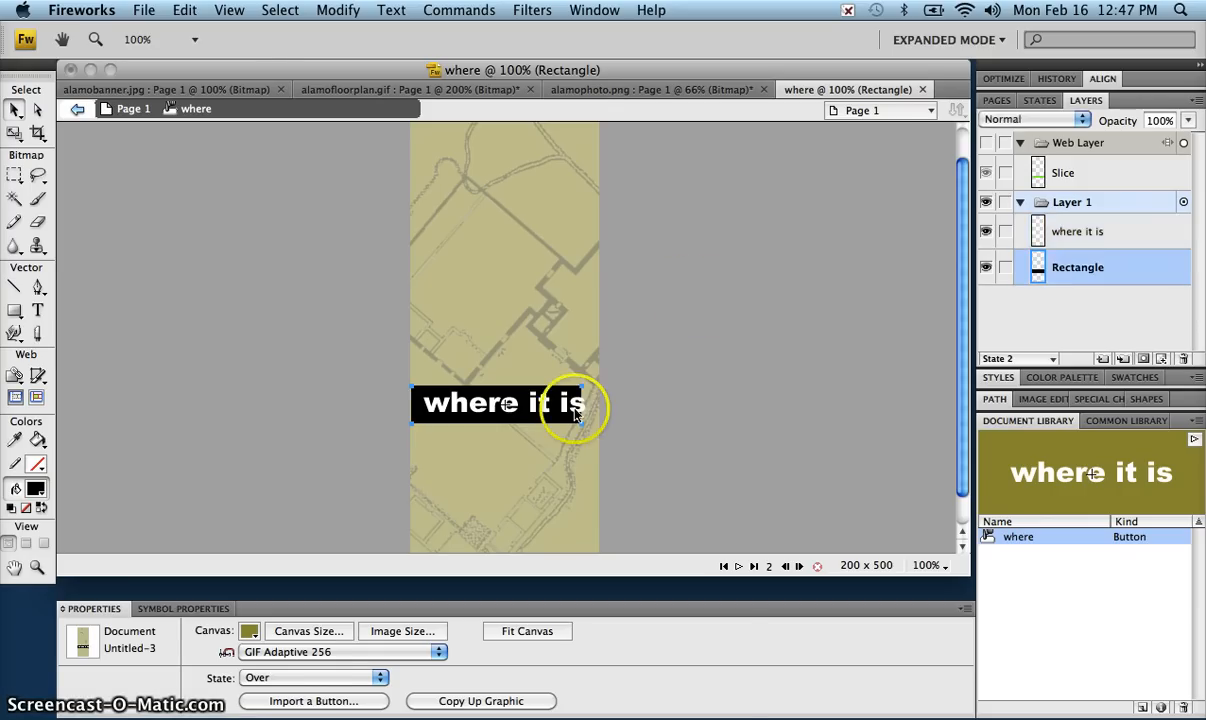
Step: Align the "where it is" text and the black rectangle on their horizontal and vertical centers, leaving both deselected
left_click_drag(373, 361, 592, 432)
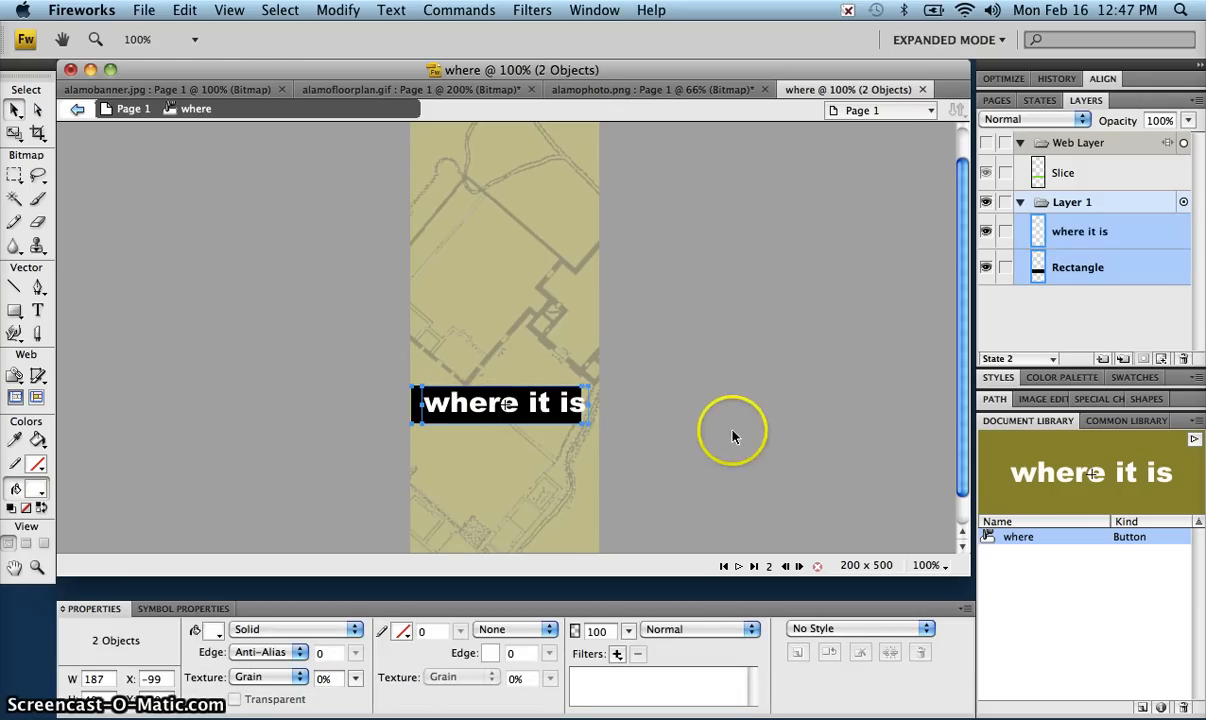
left_click(1105, 80)
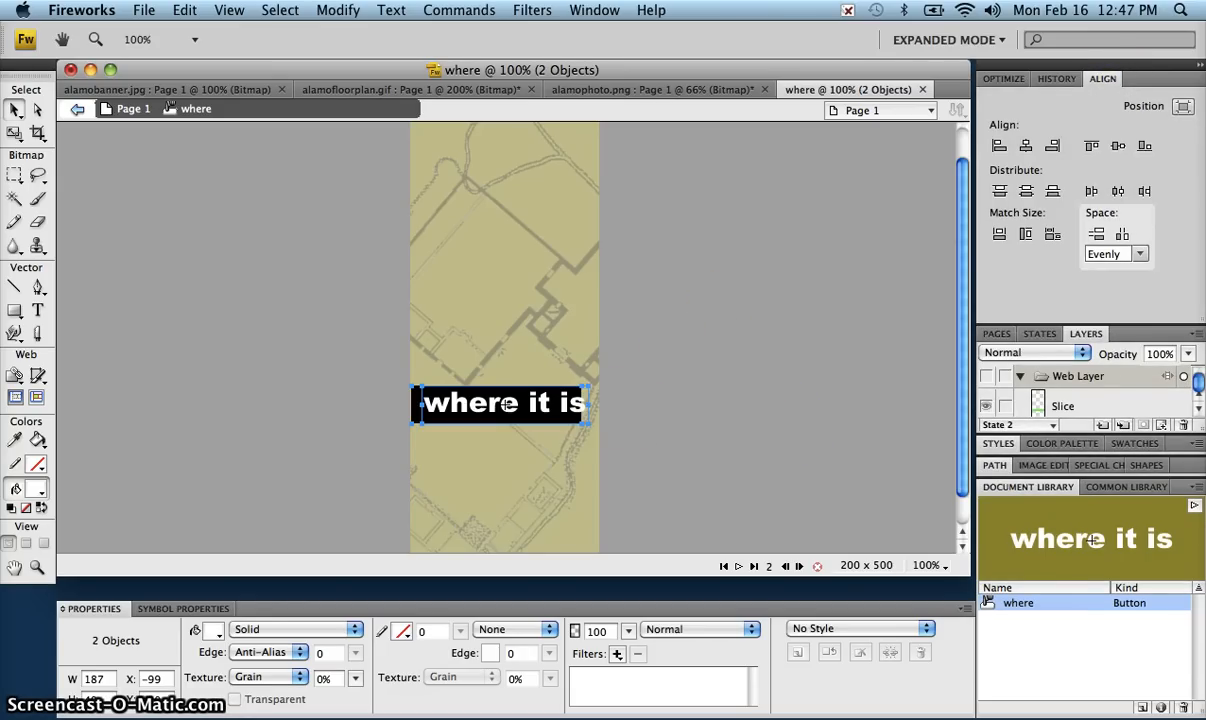
left_click(1025, 148)
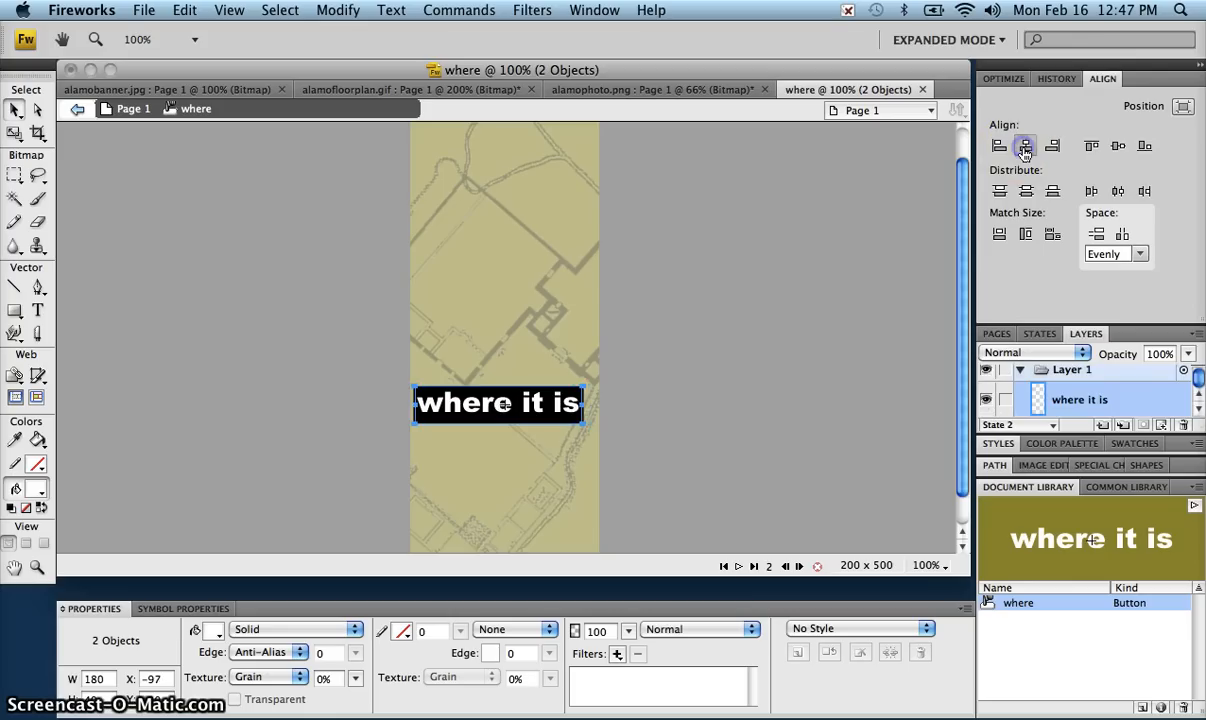
left_click(1118, 148)
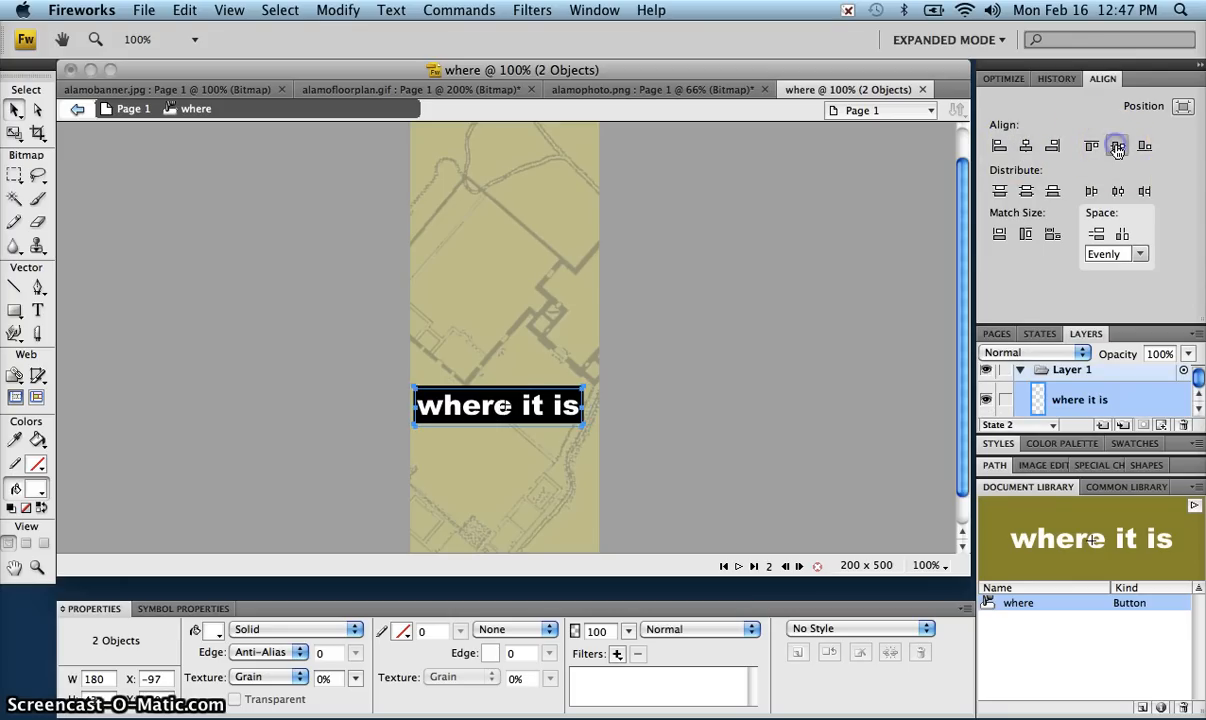
left_click(815, 459)
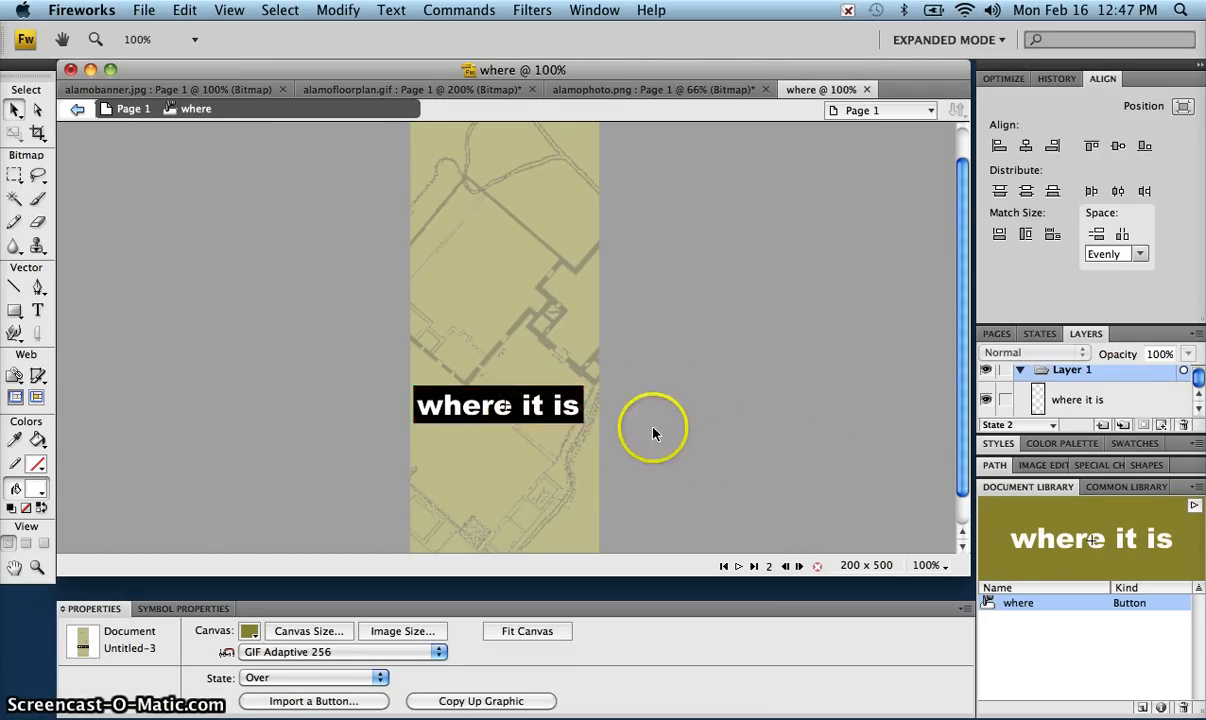
Step: Match the Up state's "where it is" text to its position in the Over state, setting X to -95 and the same Y
left_click(534, 416)
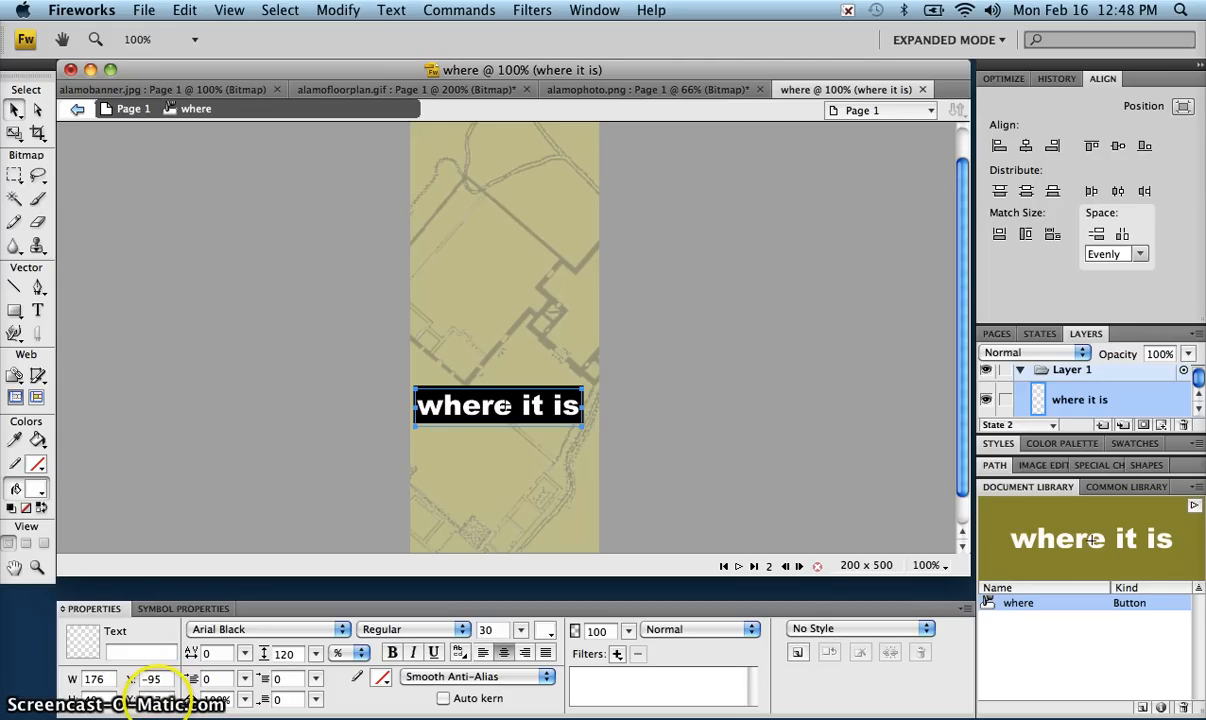
left_click(194, 502)
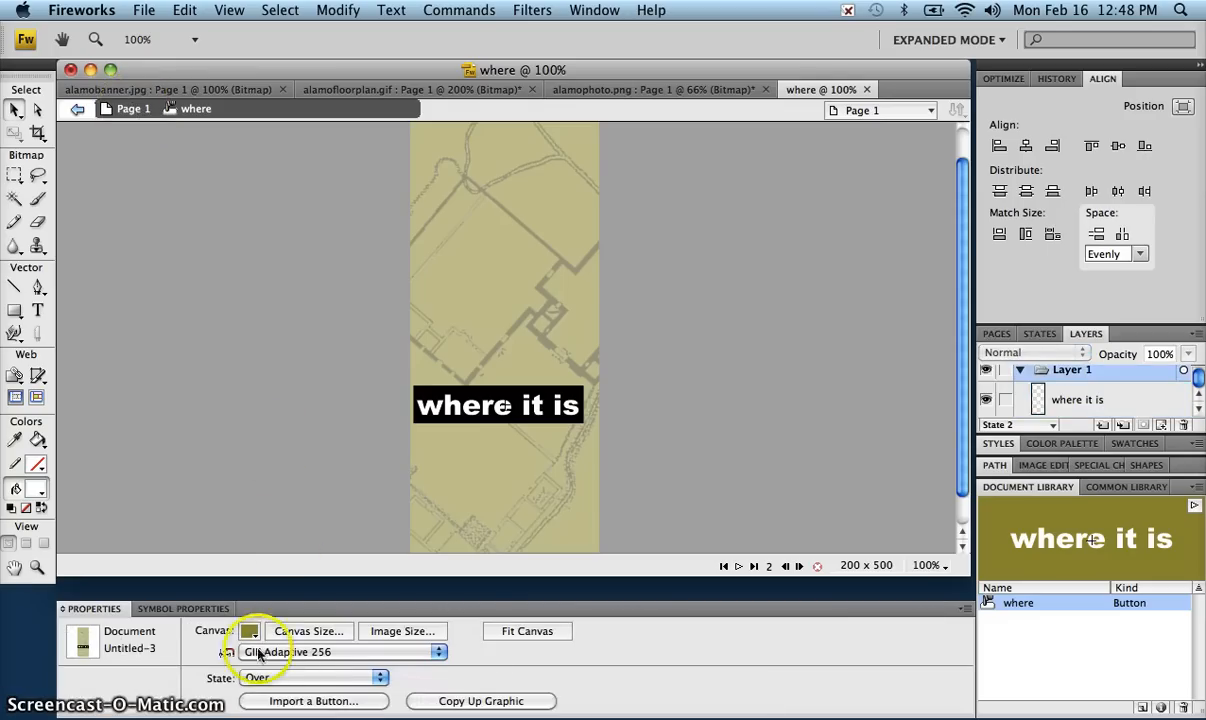
left_click(288, 678)
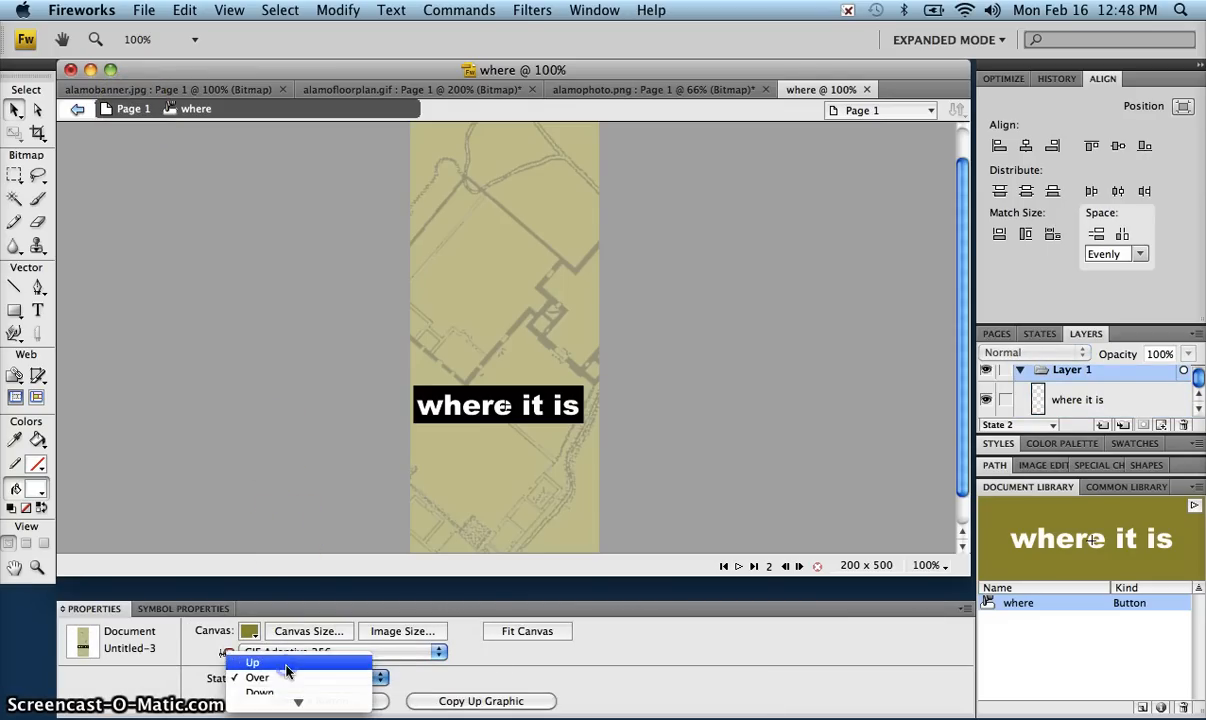
left_click(262, 662)
left_click(478, 402)
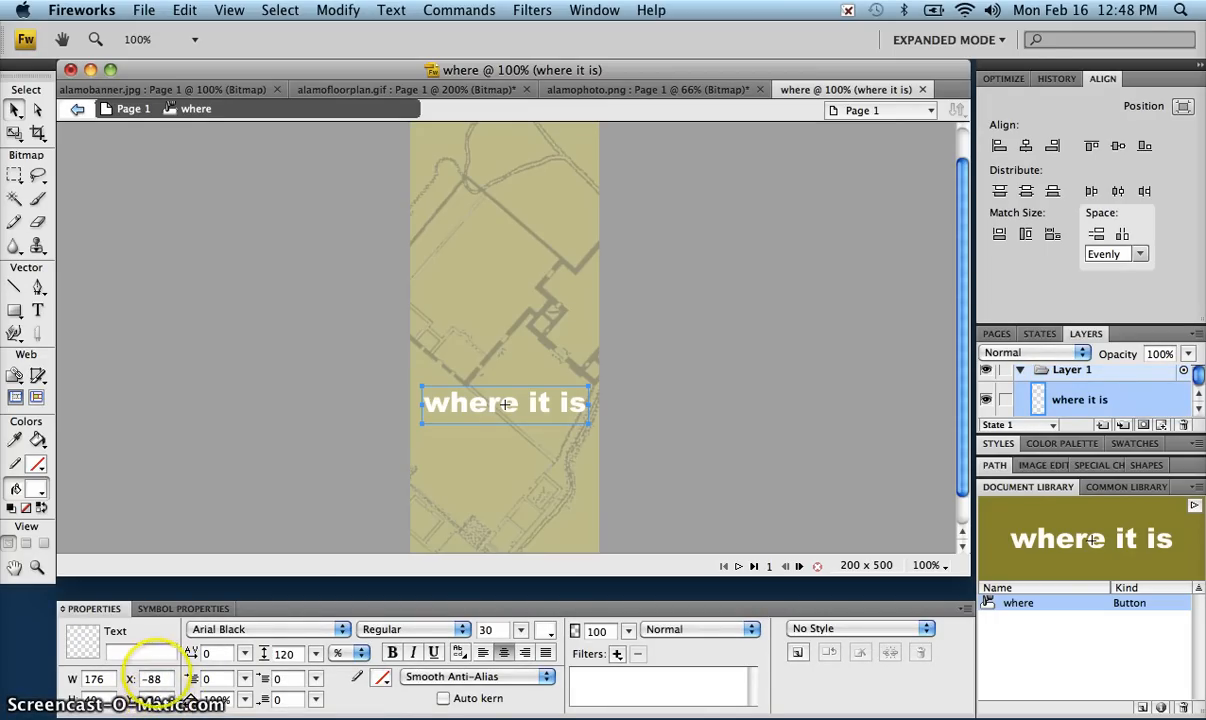
left_click(155, 679)
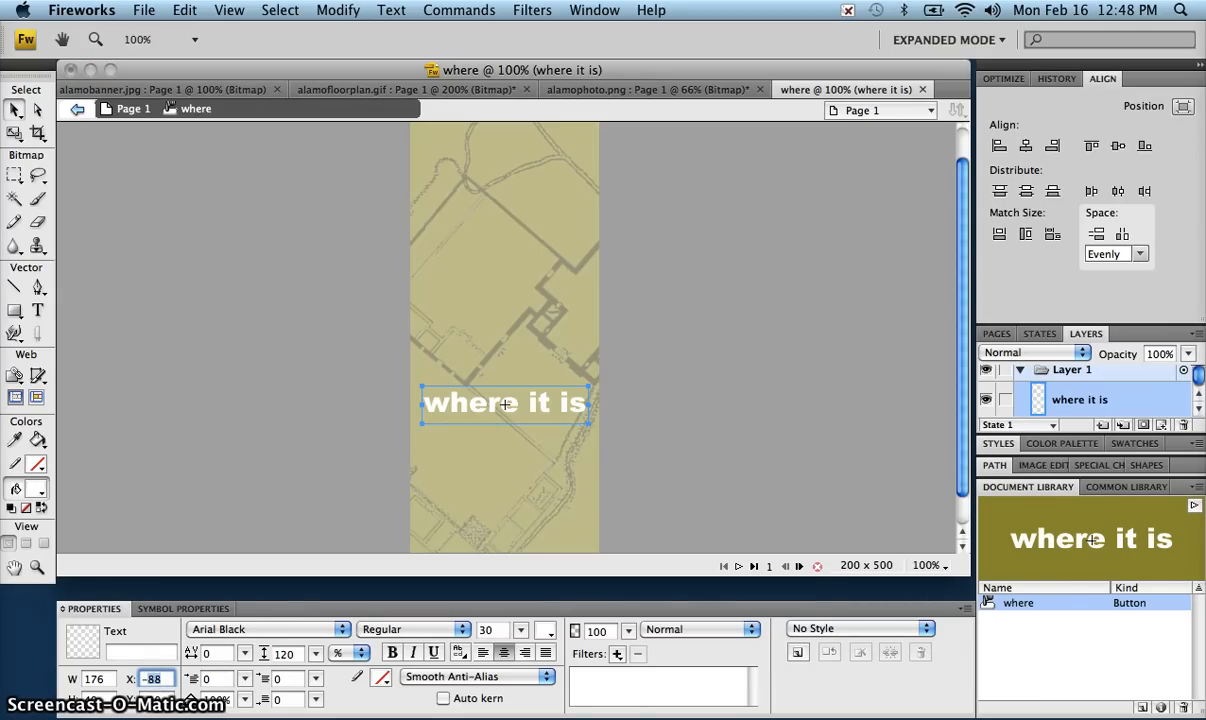
type("-95")
key("Return")
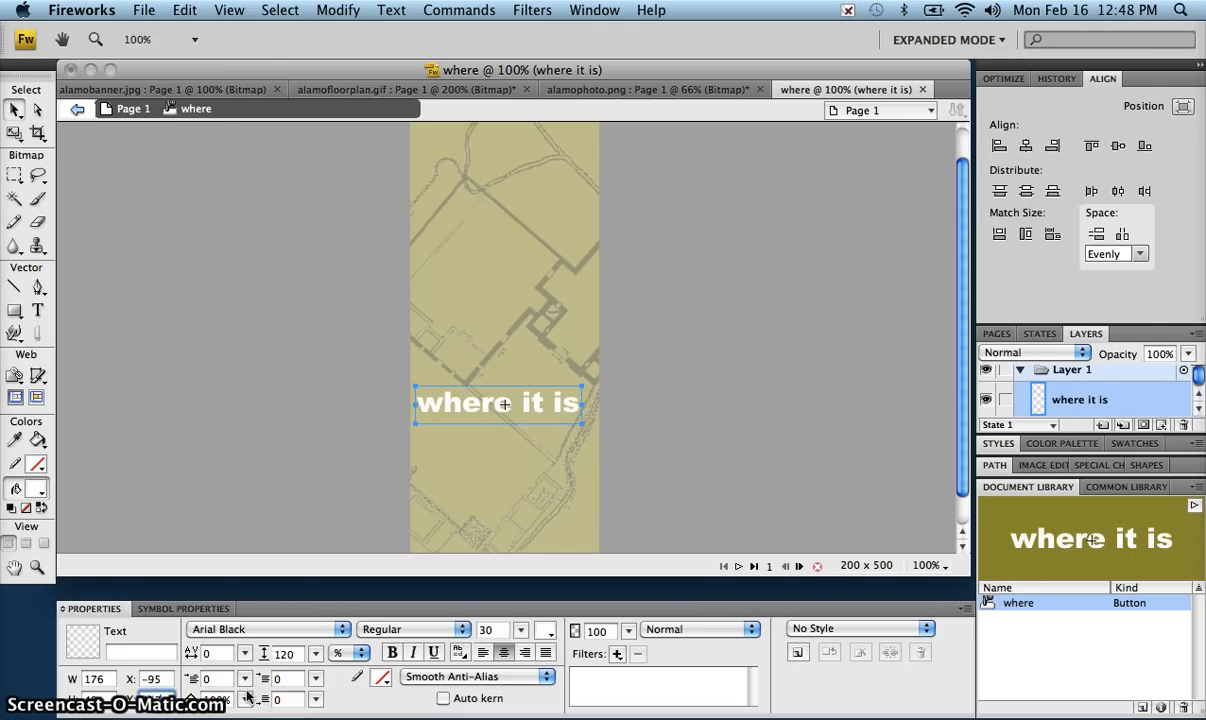
key("Return")
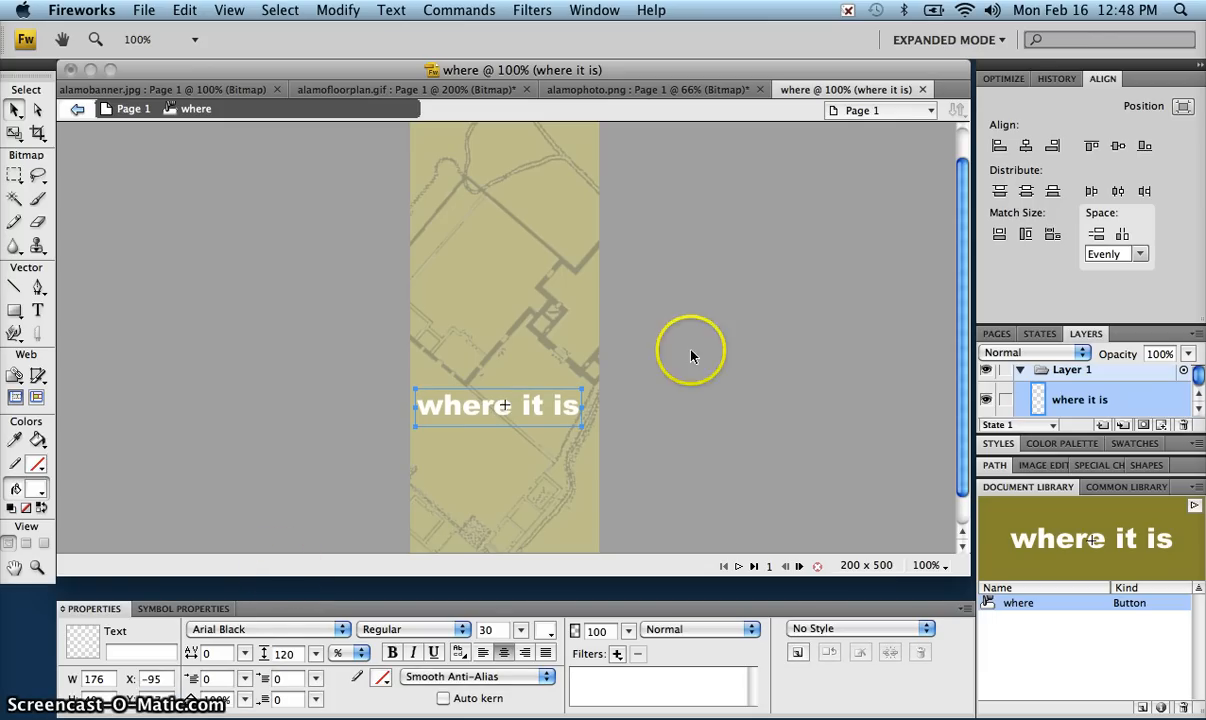
left_click(352, 480)
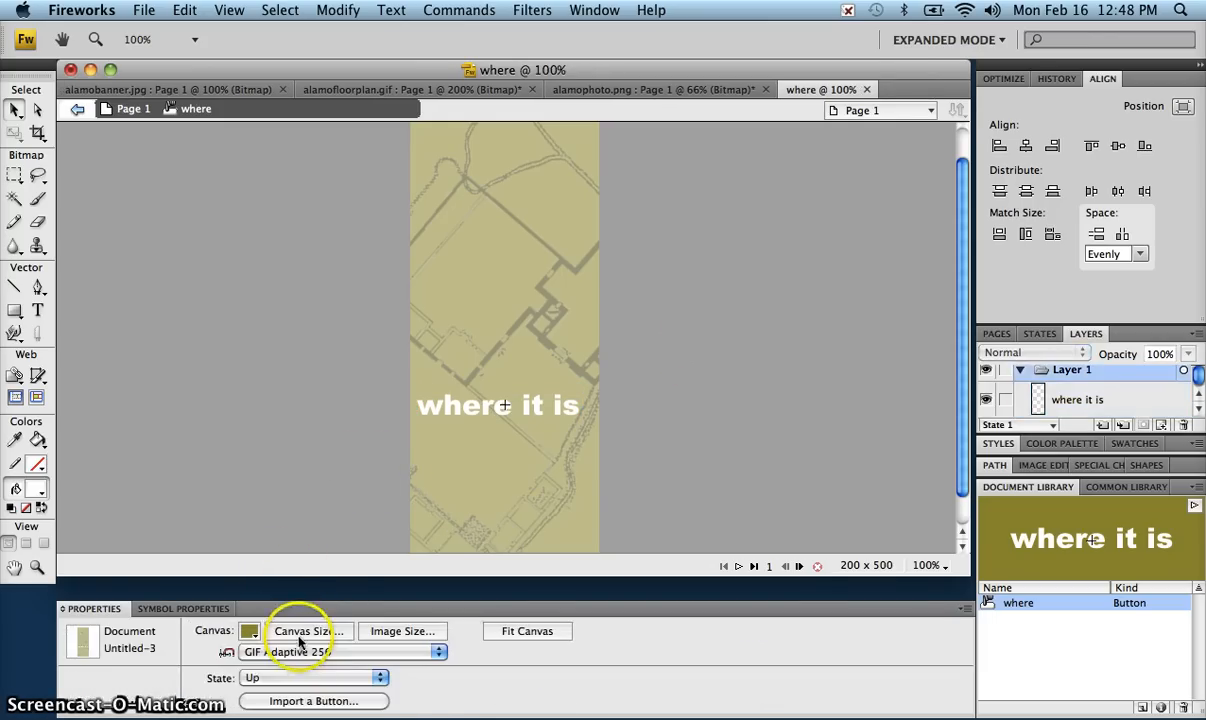
Step: Set the opacity of the black rectangle in the button's Over state to 70% and deselect it
left_click(310, 678)
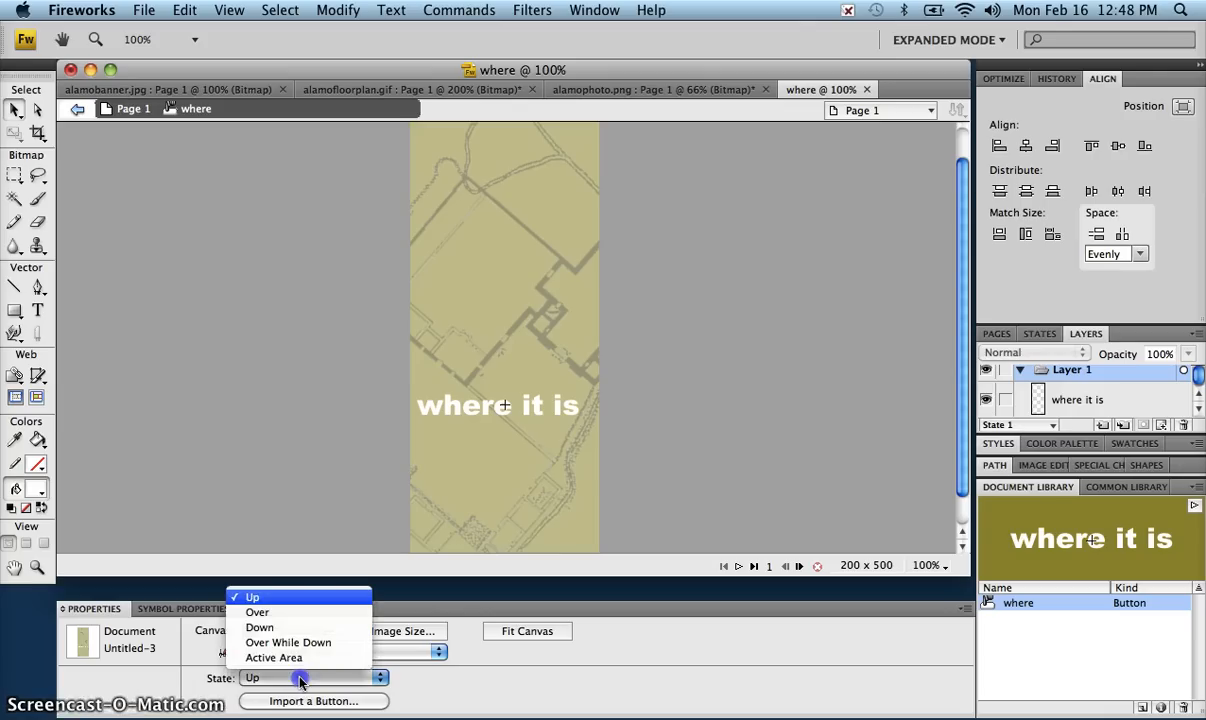
left_click(301, 613)
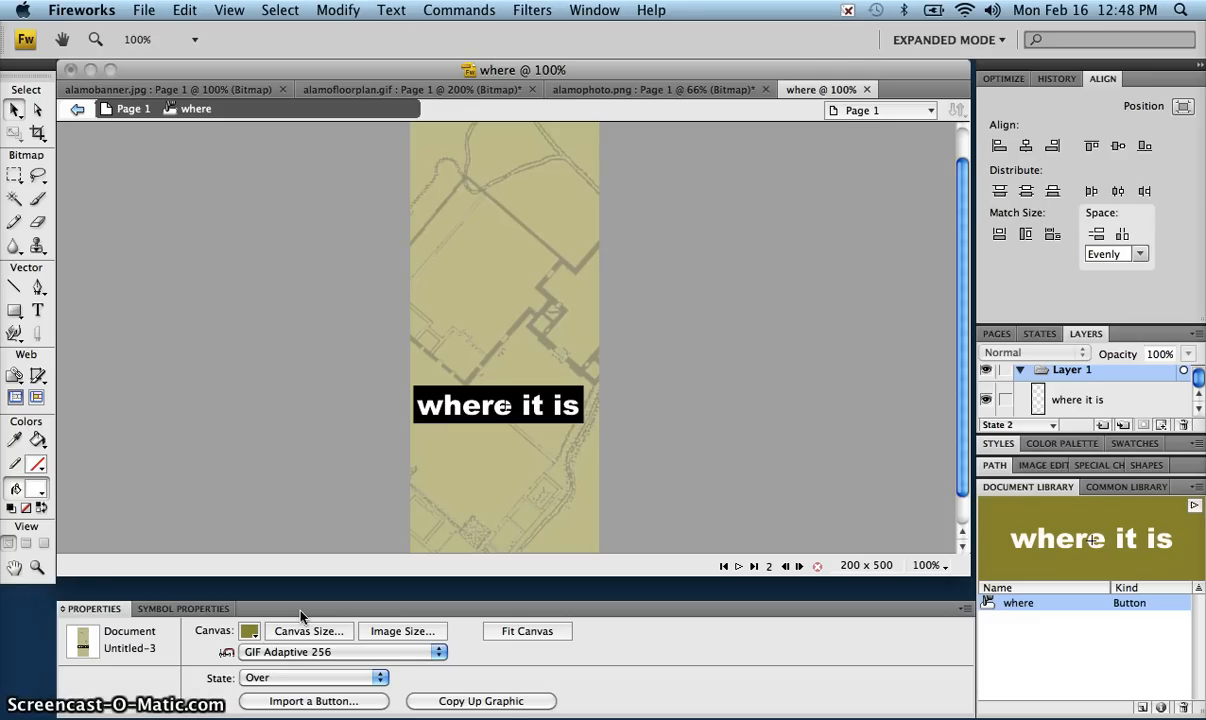
left_click(668, 396)
left_click(579, 385)
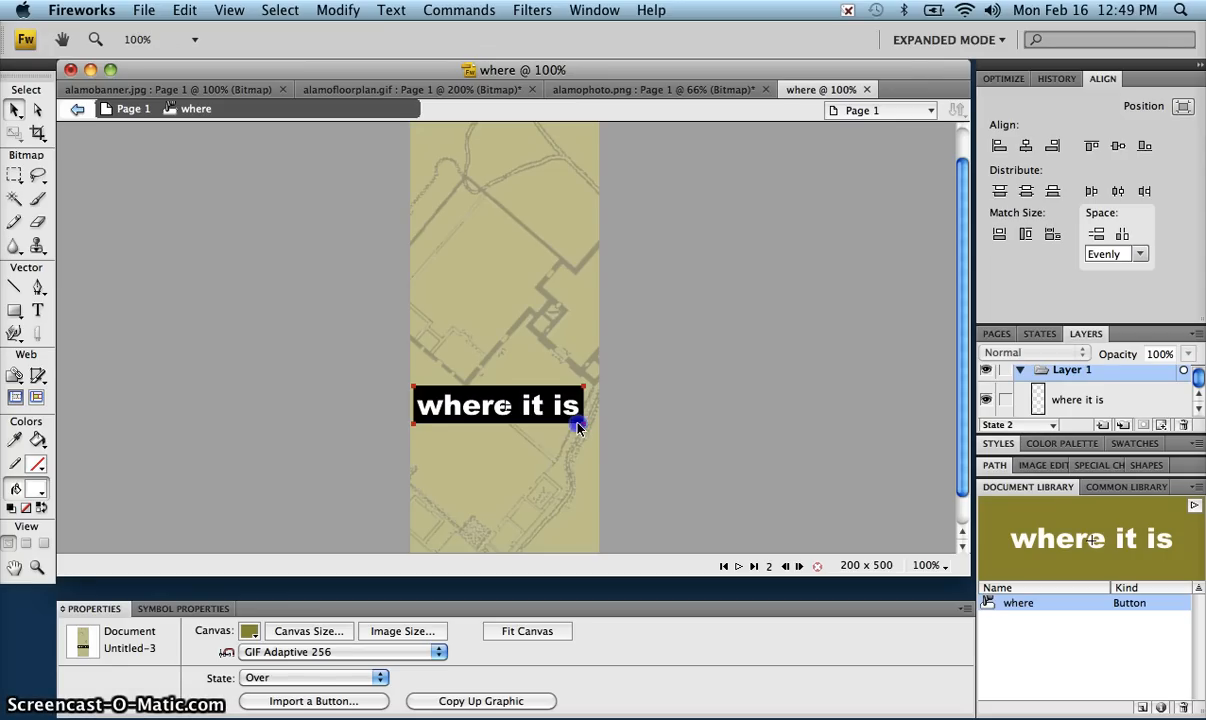
left_click(577, 424)
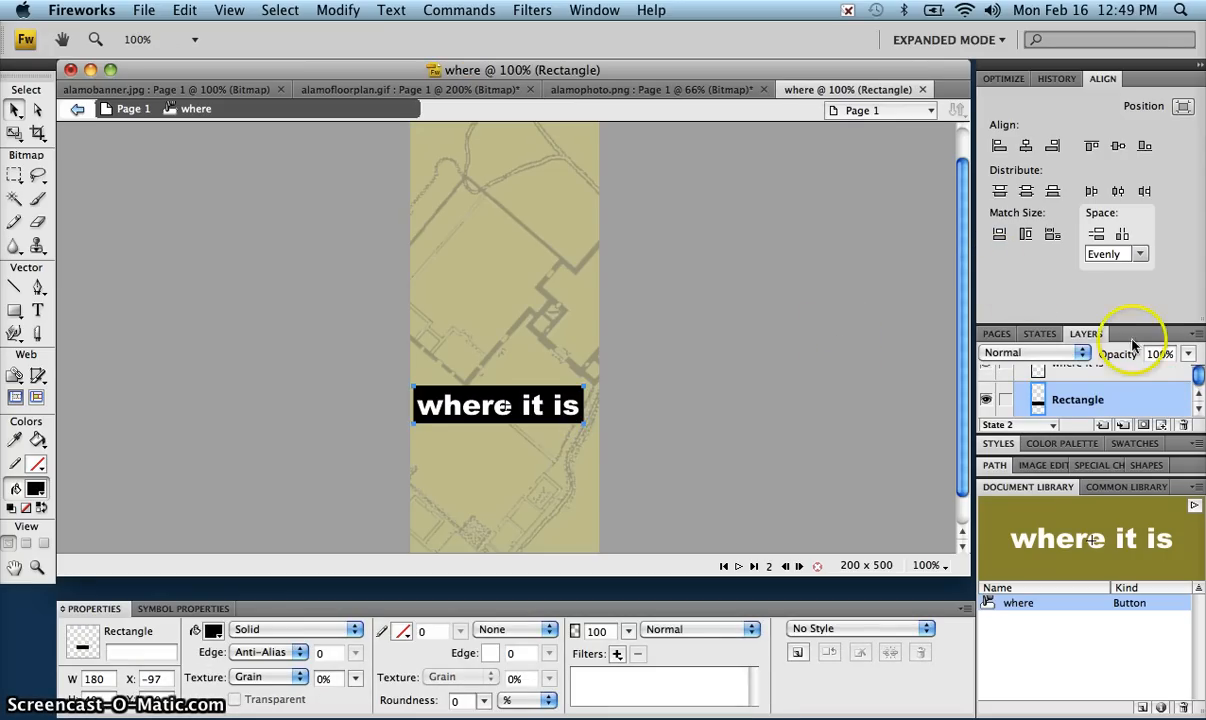
double_click(1103, 78)
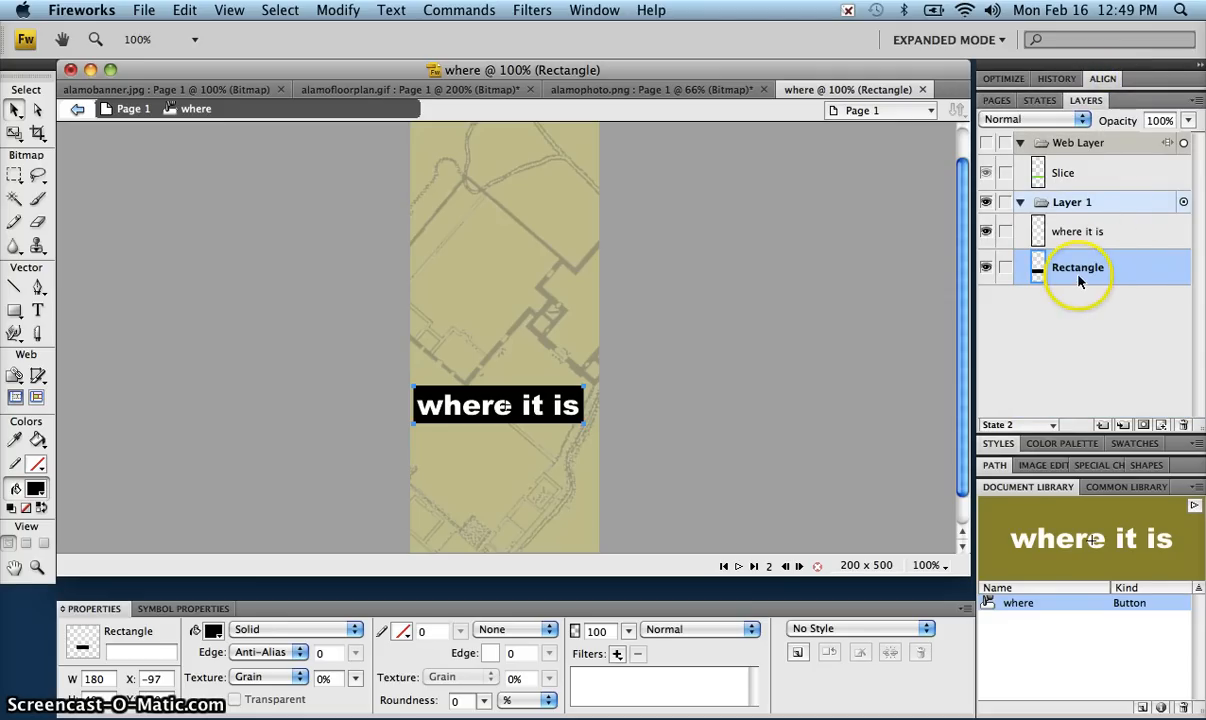
left_click(1158, 120)
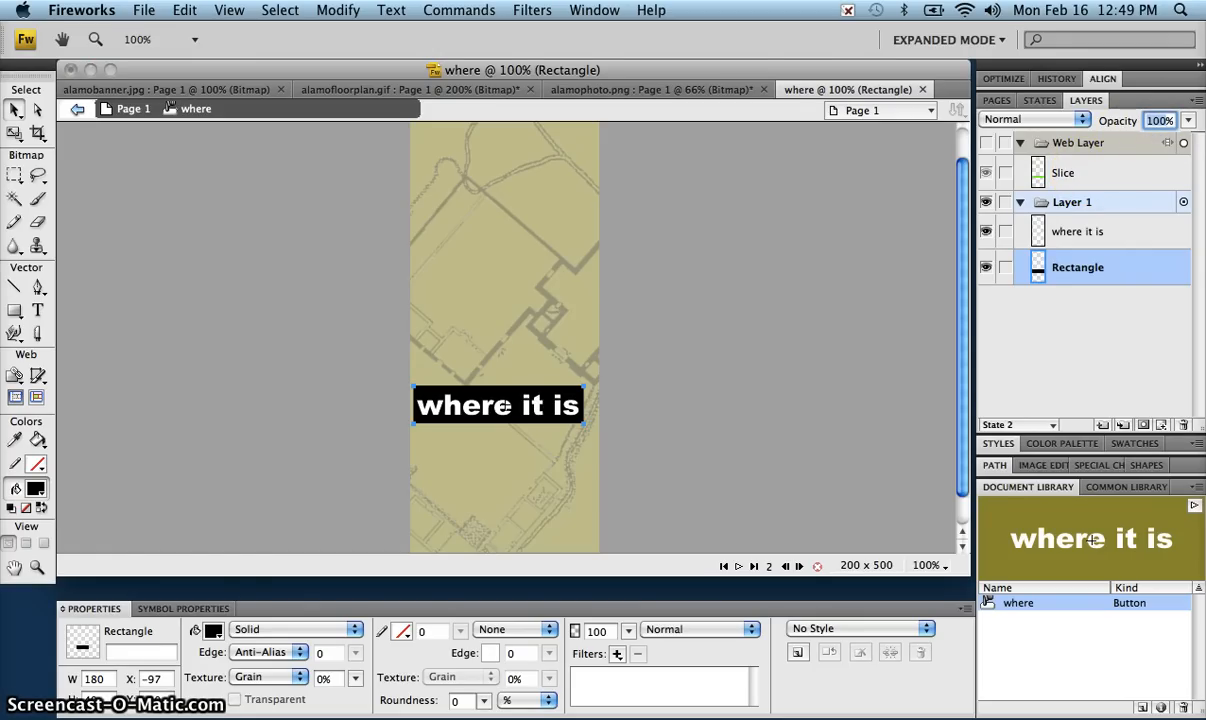
key("Return")
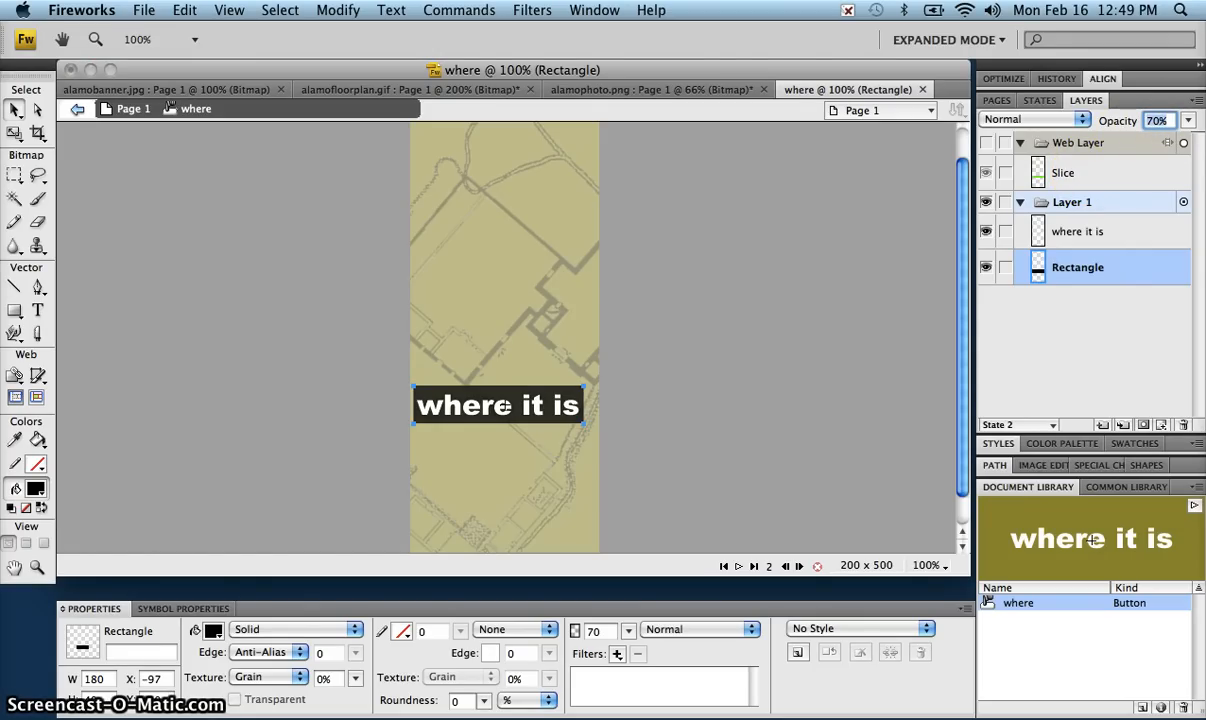
left_click(806, 277)
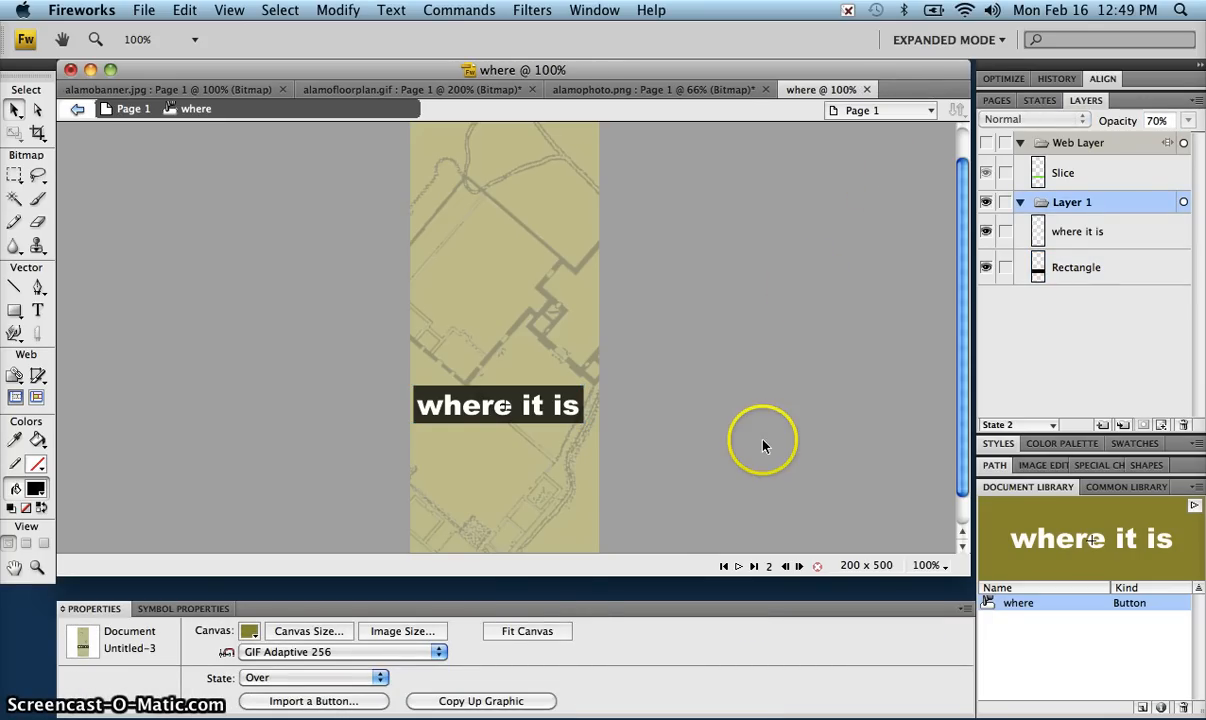
Step: Copy the Over graphic into the button's Down state and include the nav bar Down state
left_click(381, 677)
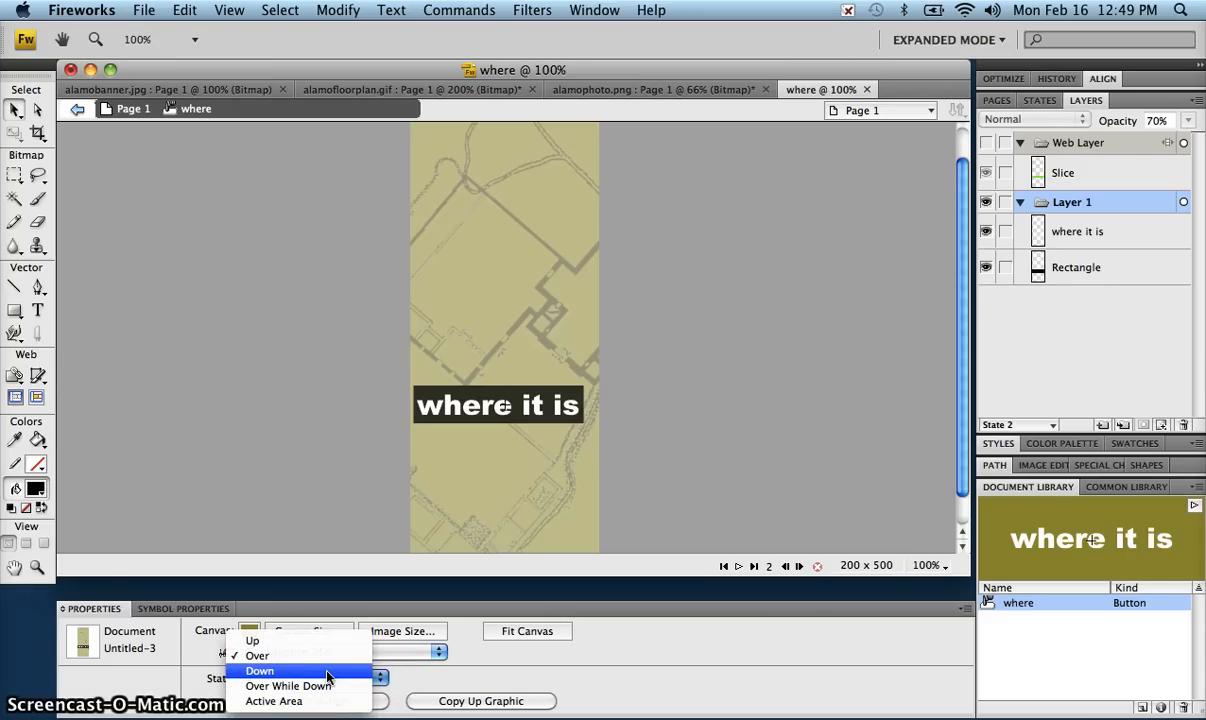
left_click(327, 671)
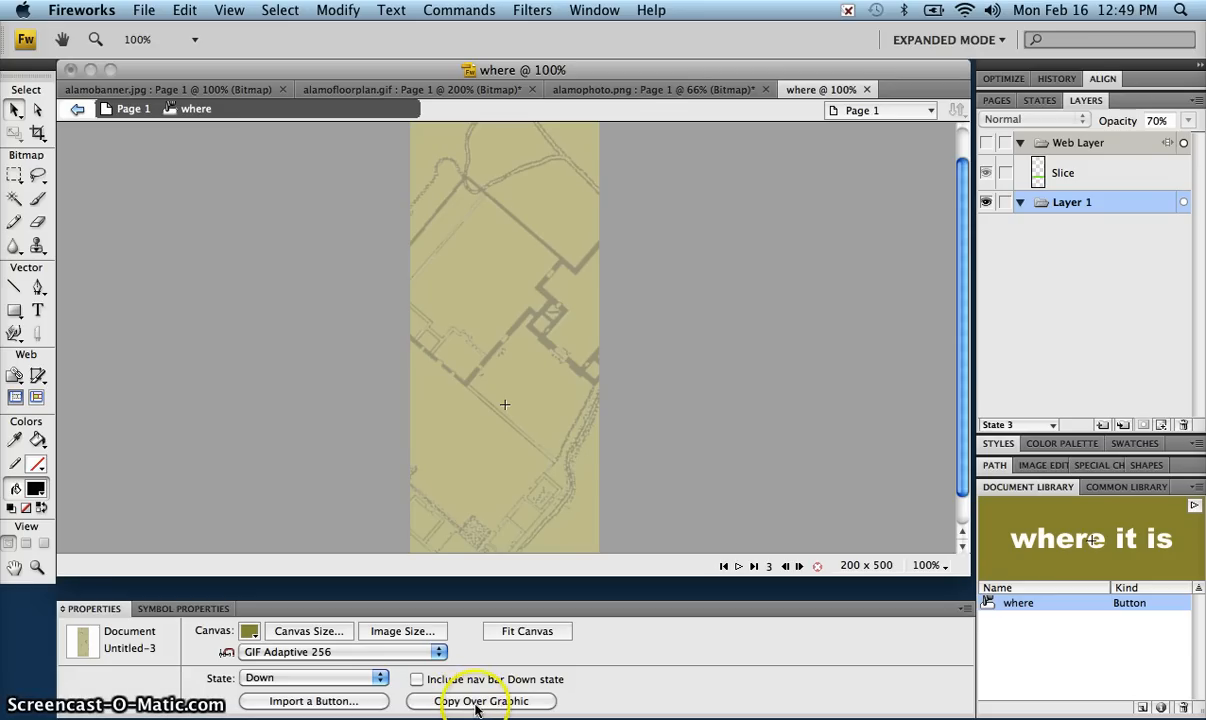
left_click(497, 701)
left_click(416, 679)
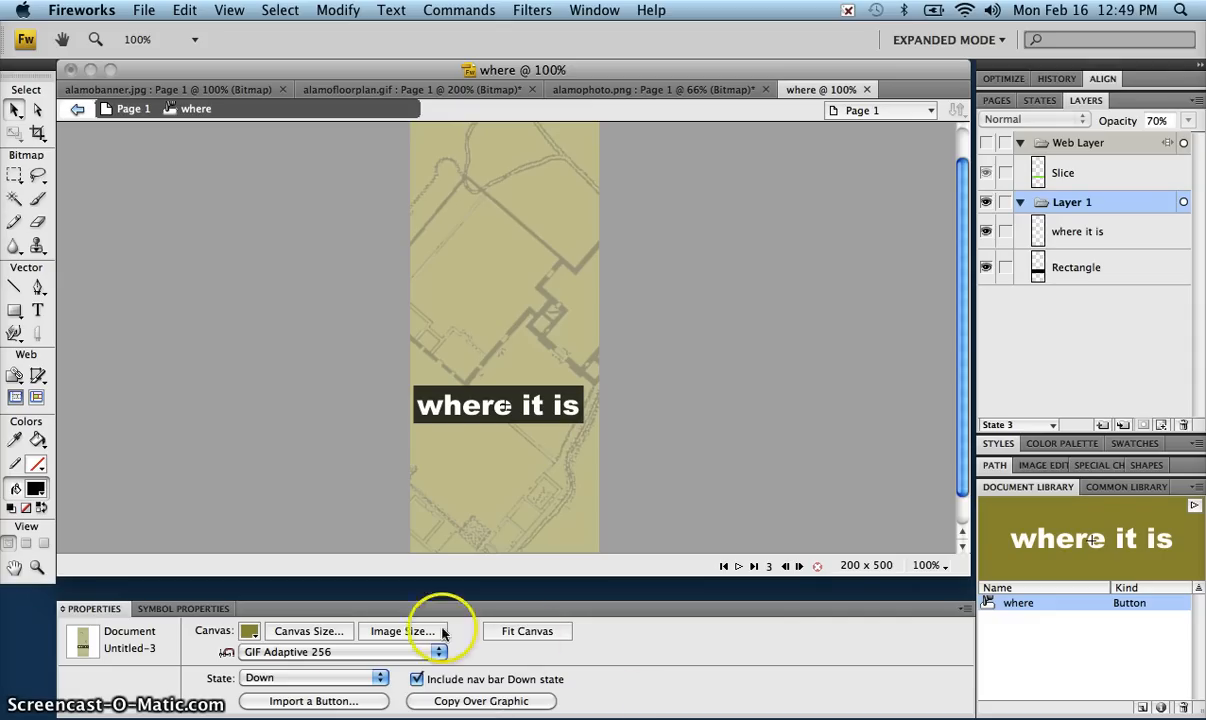
Step: Copy the Down graphic into the button's Over While Down state, with the nav bar state included
left_click(355, 680)
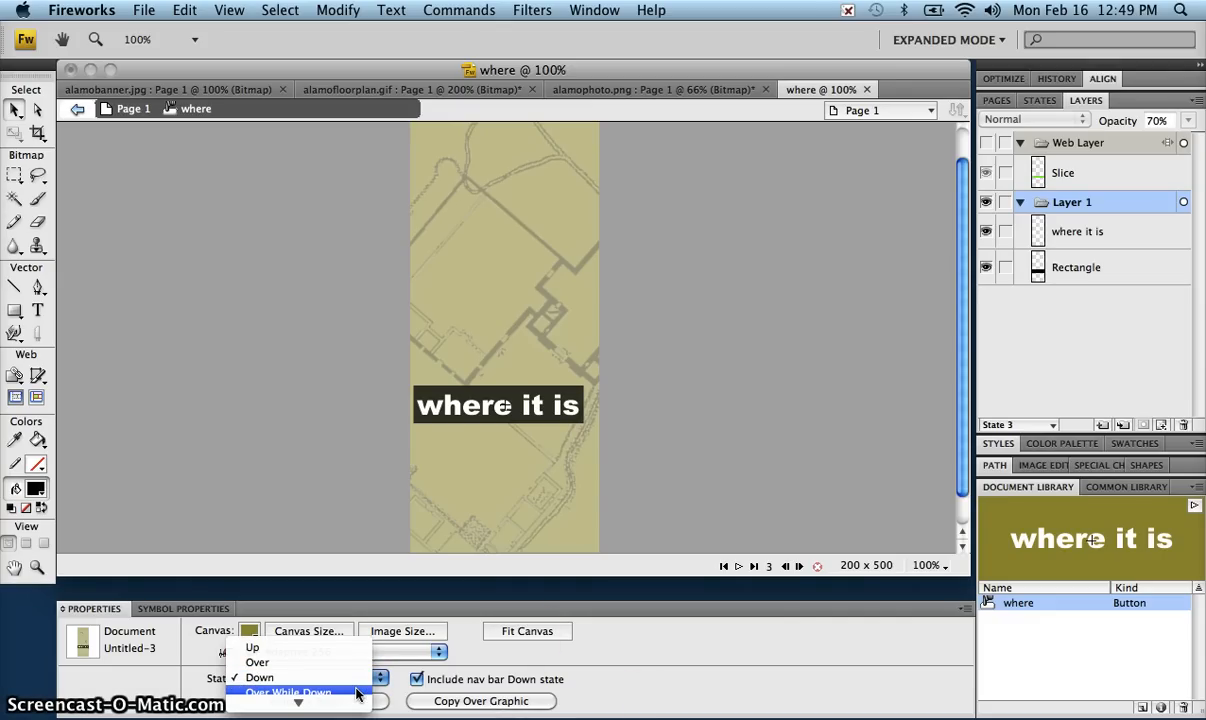
left_click(300, 692)
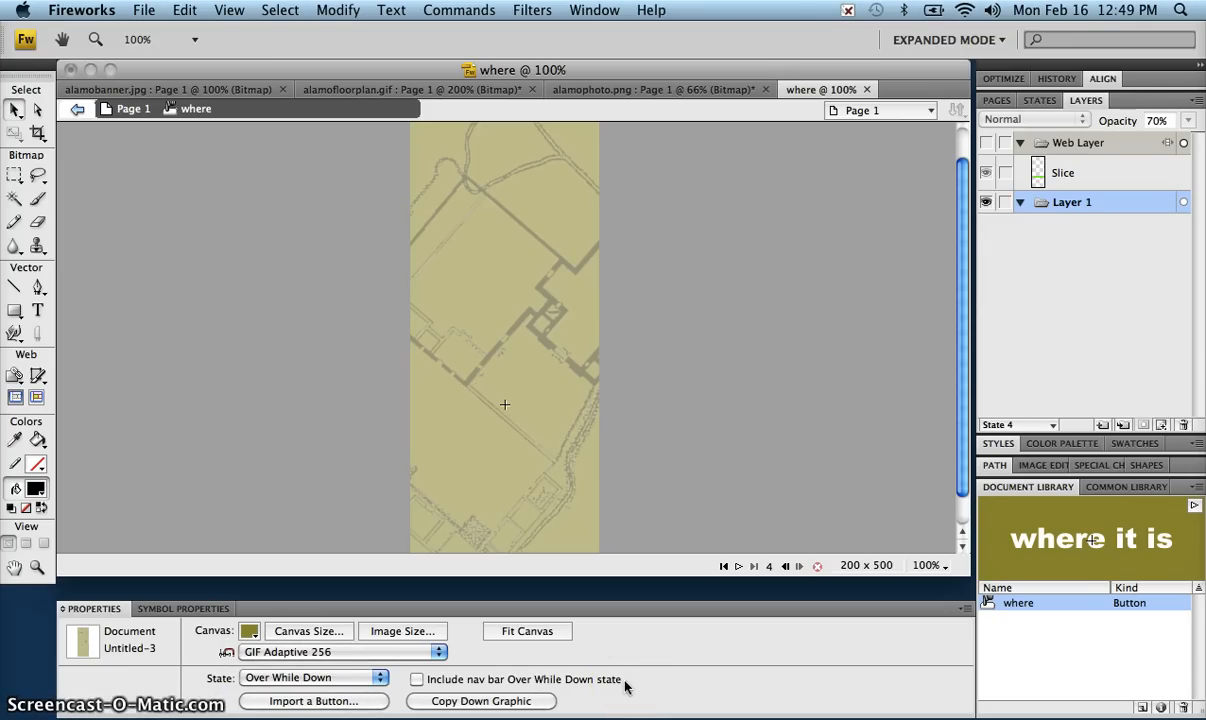
left_click(511, 700)
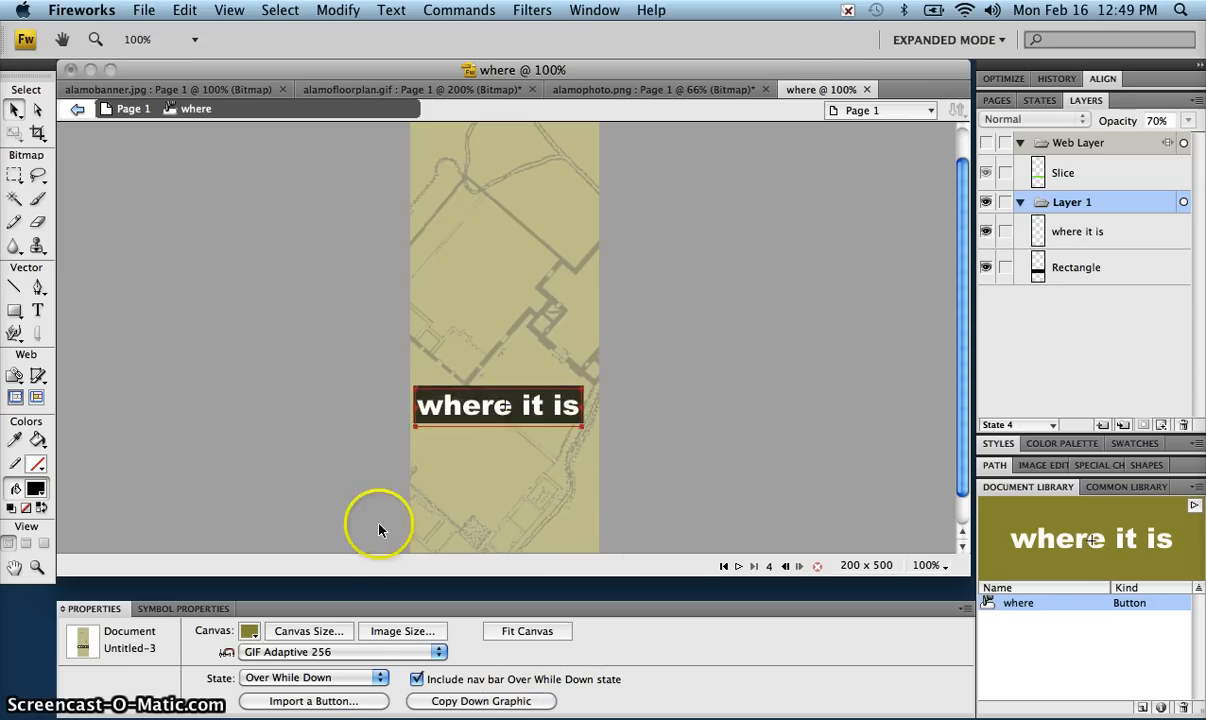
Step: Try moving the button's Active Area slice upward, and restore the automatically set active area
left_click(336, 678)
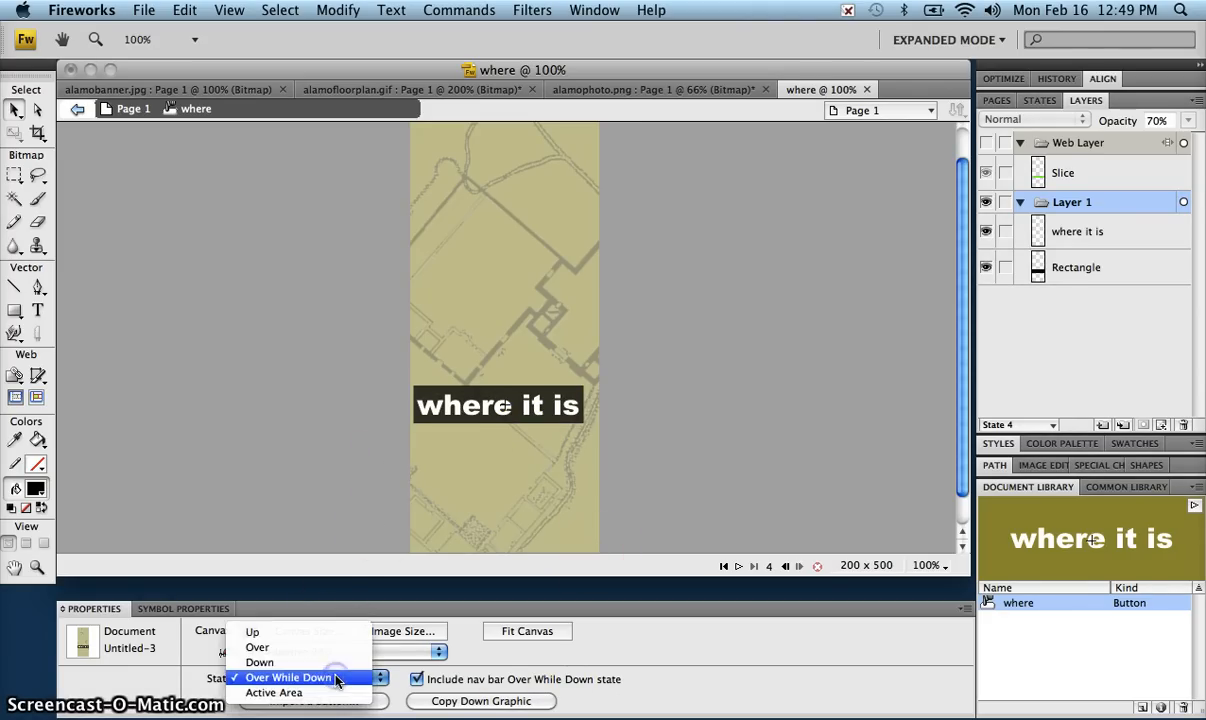
left_click(268, 695)
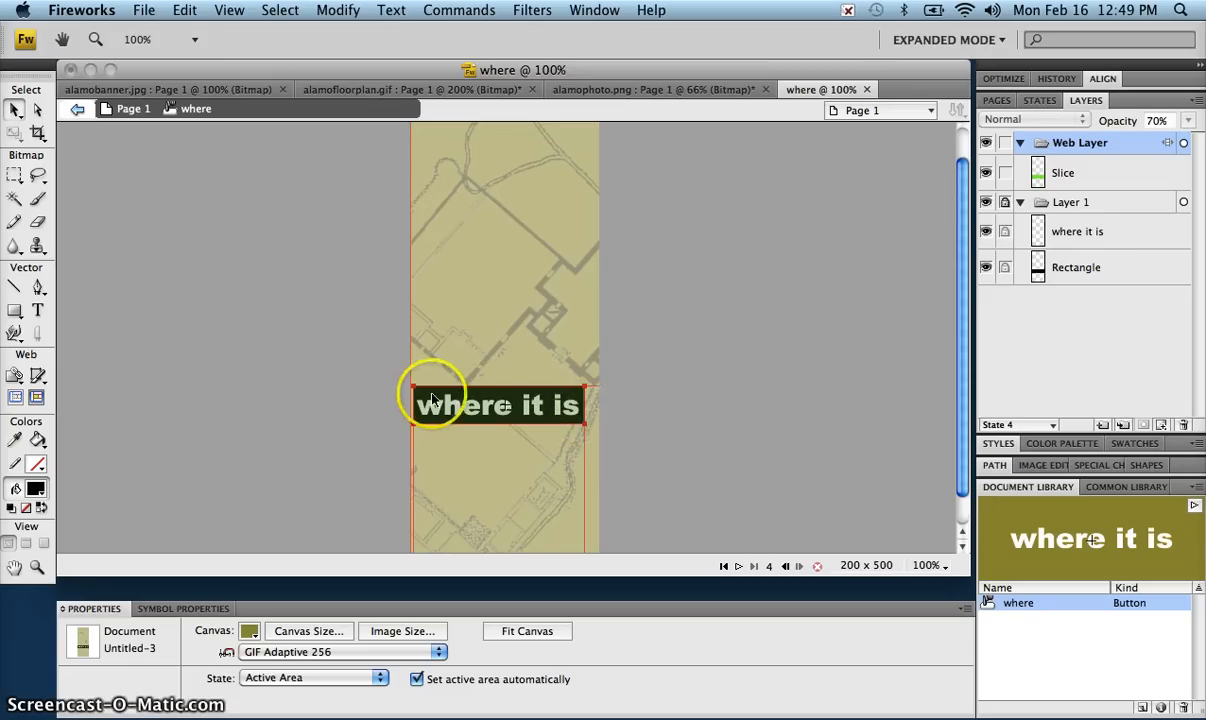
left_click(465, 383)
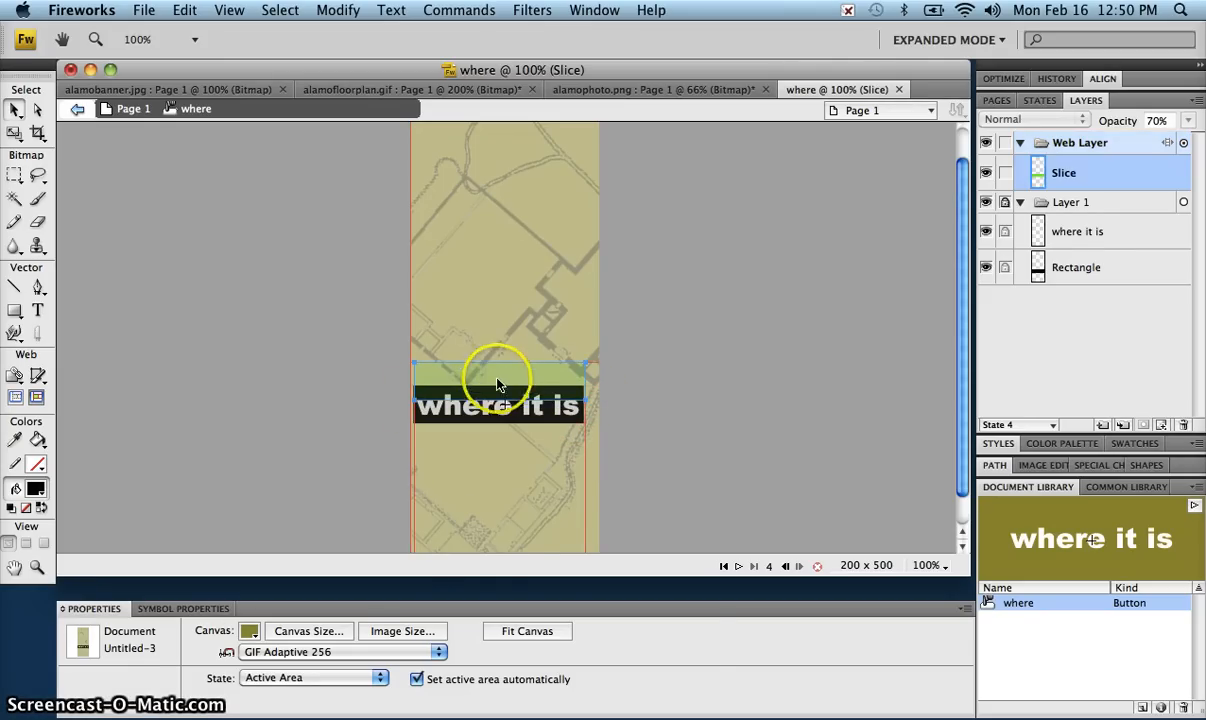
left_click(662, 440)
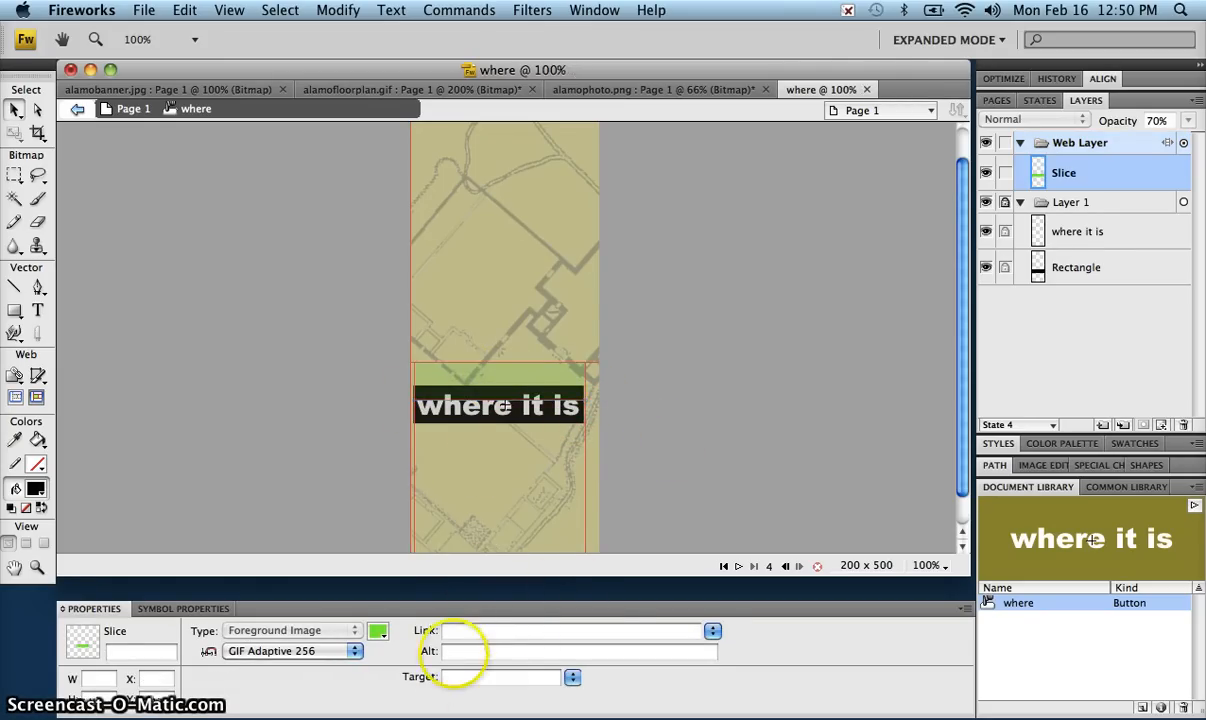
left_click(417, 679)
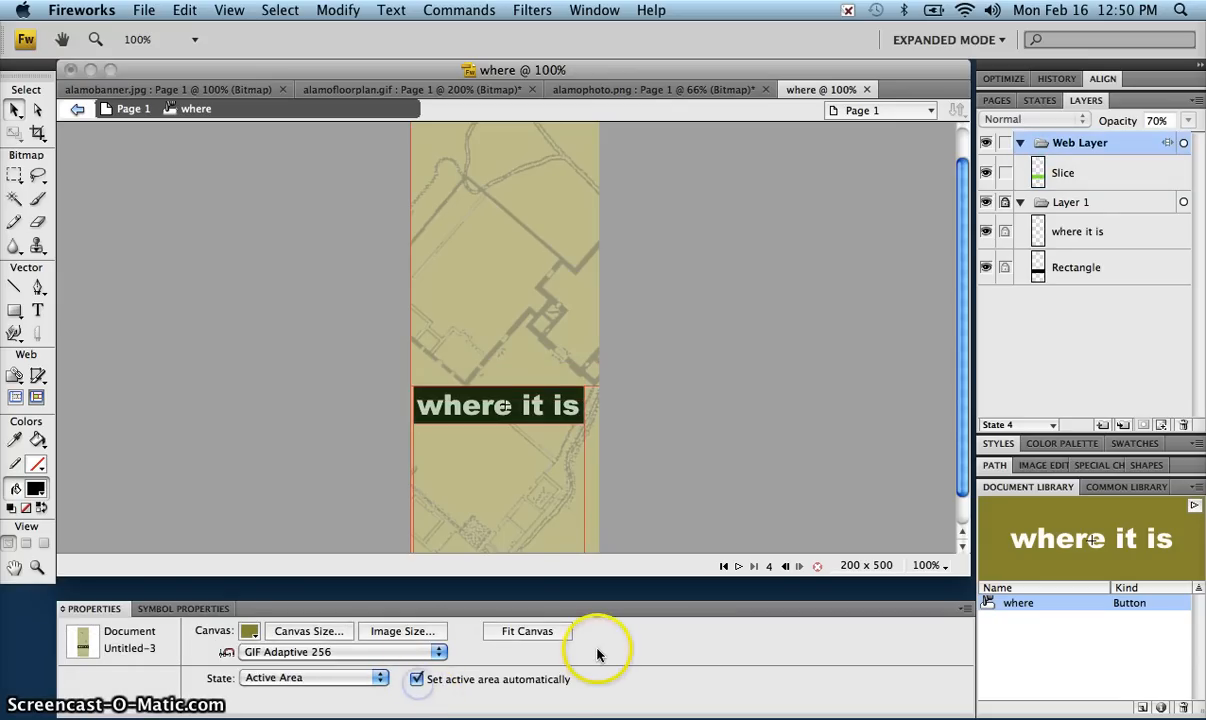
left_click(383, 242)
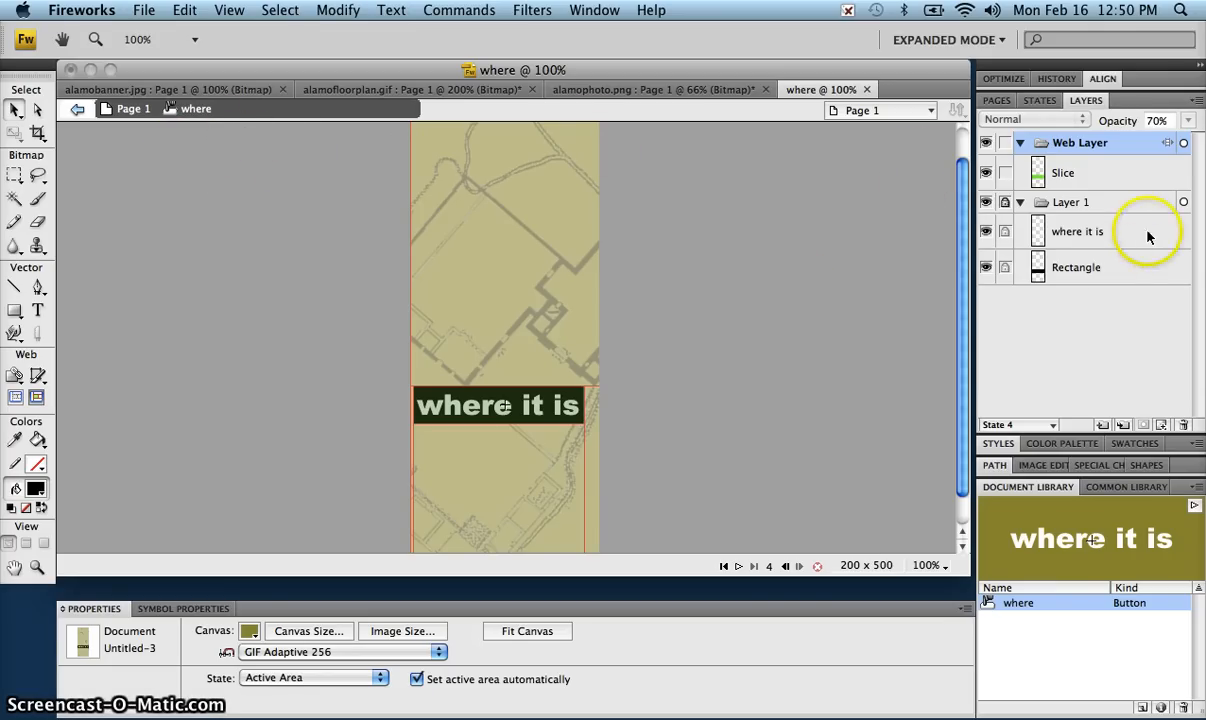
left_click(1114, 262)
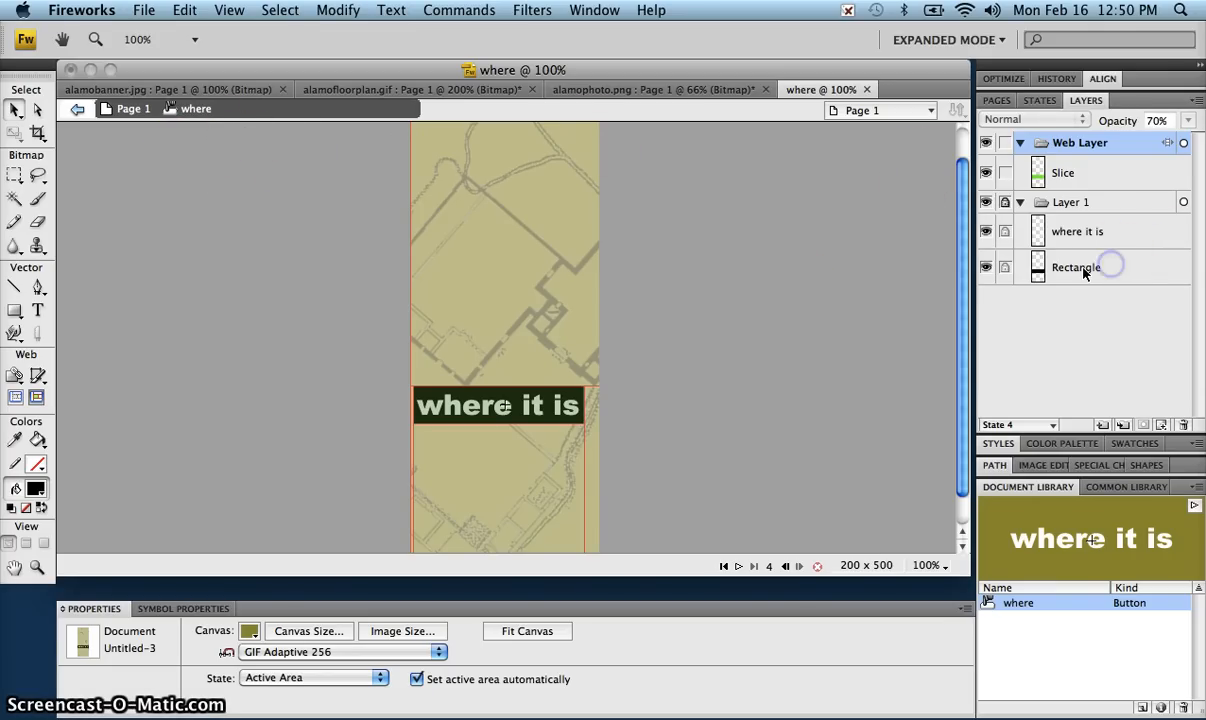
Step: Return to Page 1, preview the button's rollover behaviour, and go back to the original view
left_click(115, 110)
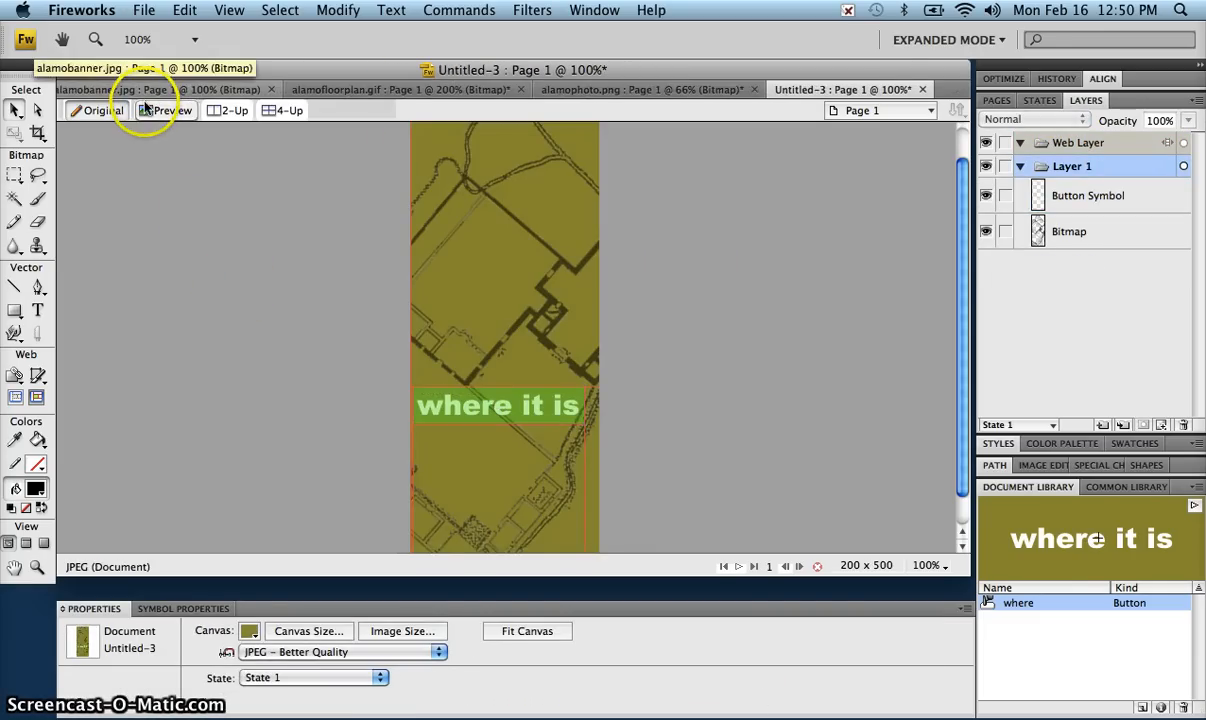
left_click(150, 111)
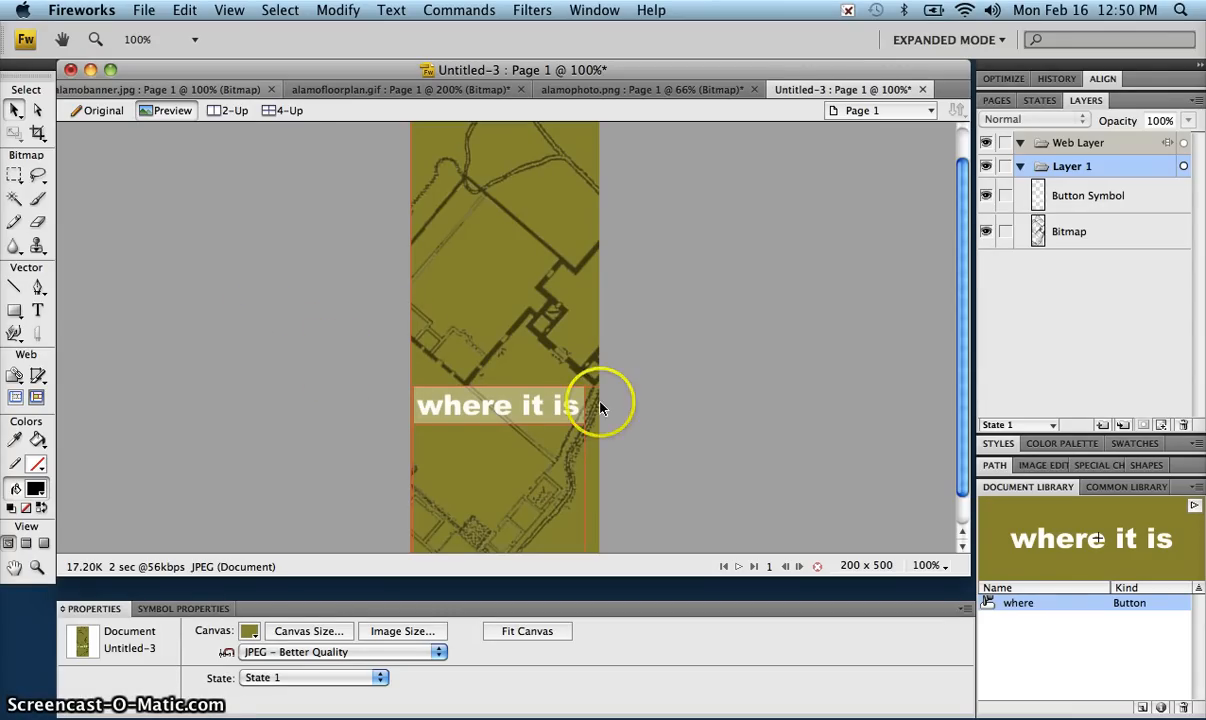
left_click(101, 112)
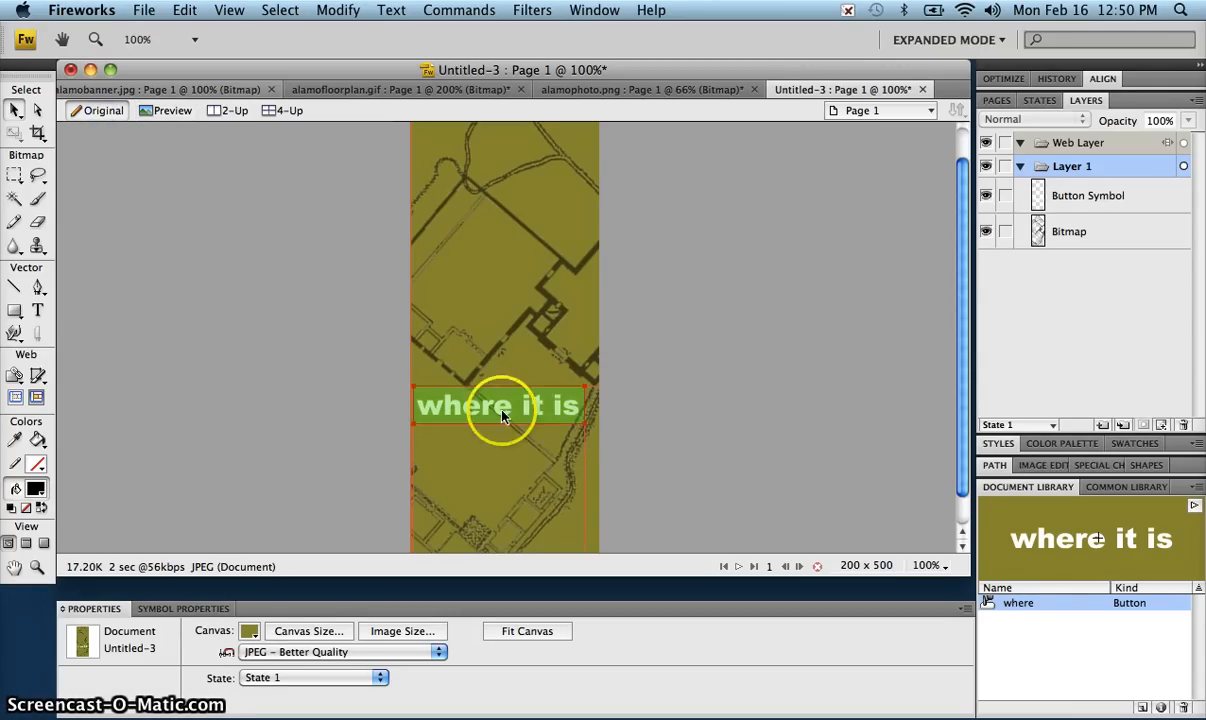
Step: Apply an Inner Bevel filter to the "where it is" text in the button's Over state and return to Page 1
double_click(560, 405)
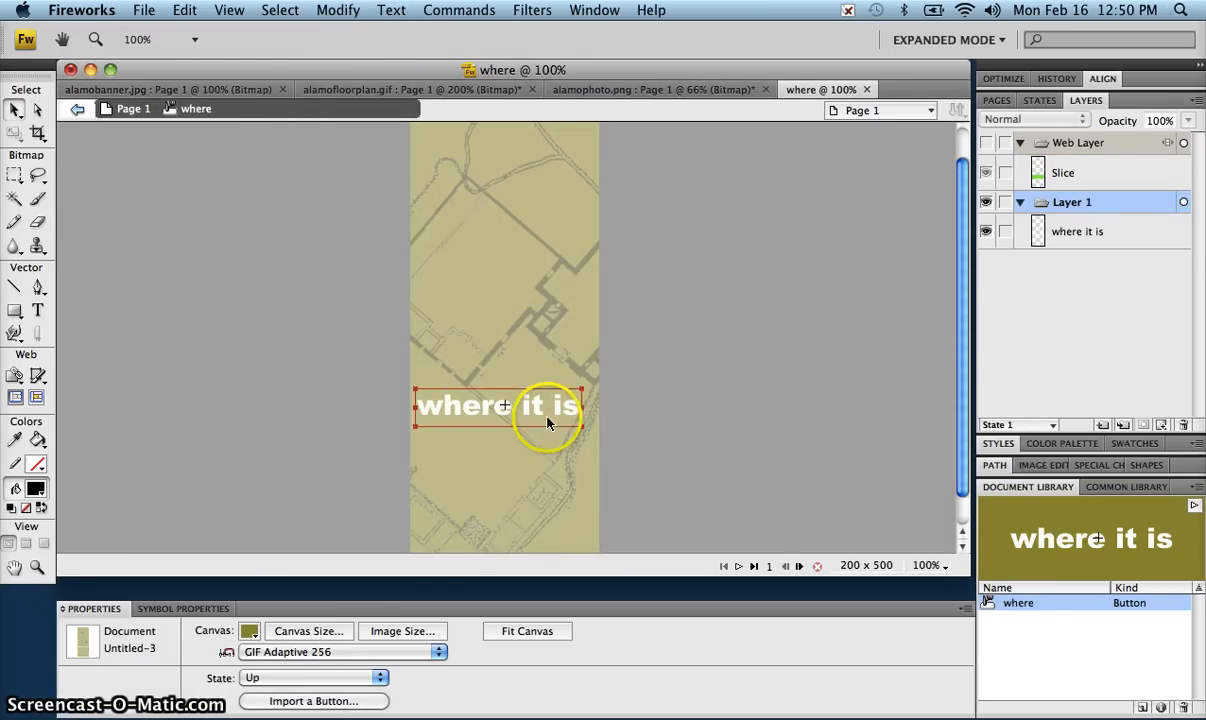
left_click(329, 679)
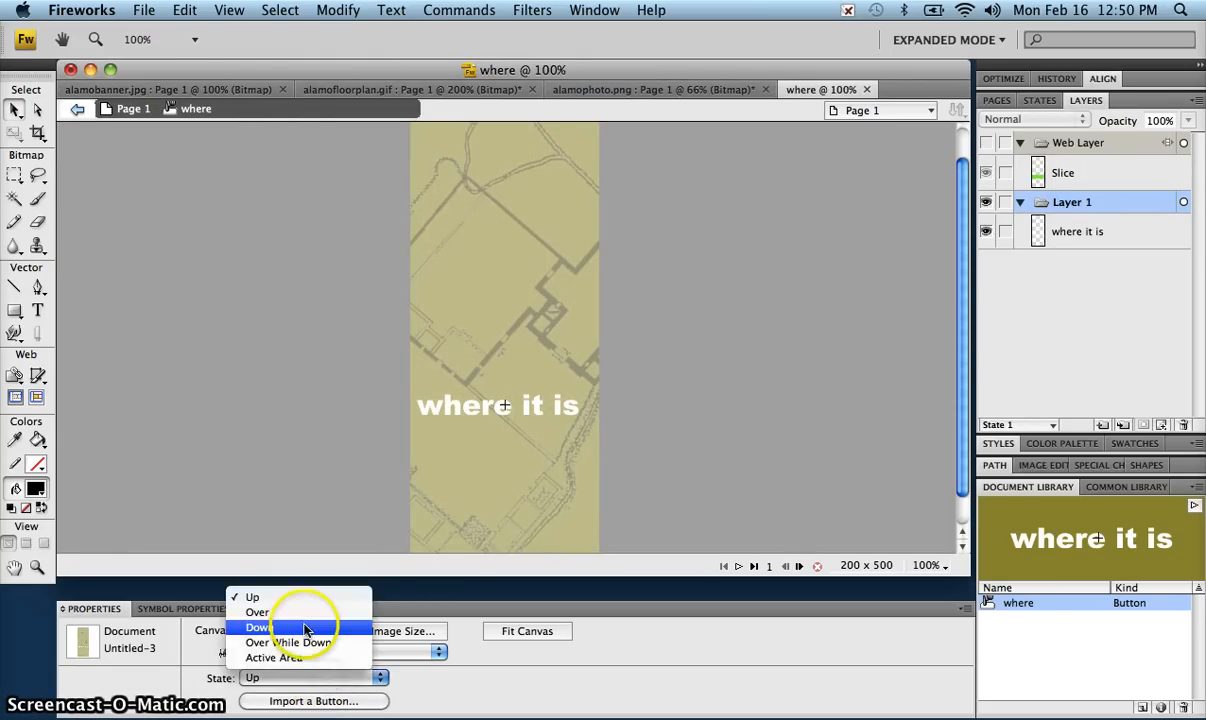
left_click(305, 622)
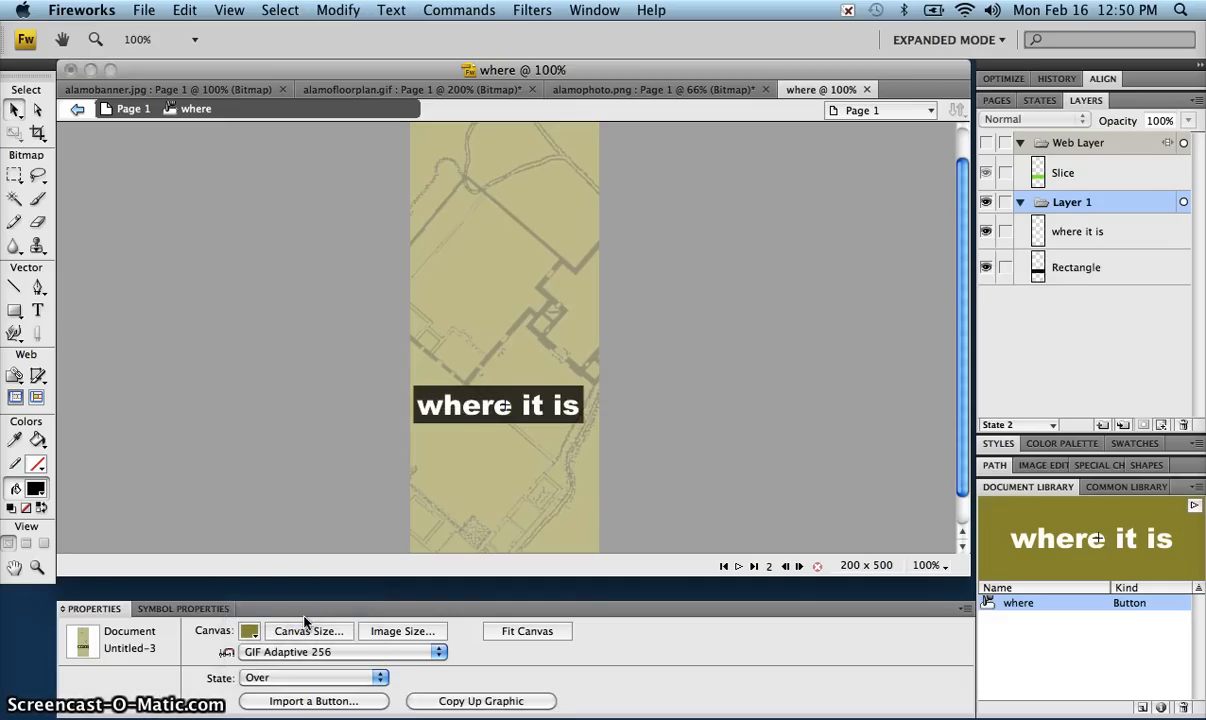
left_click(480, 407)
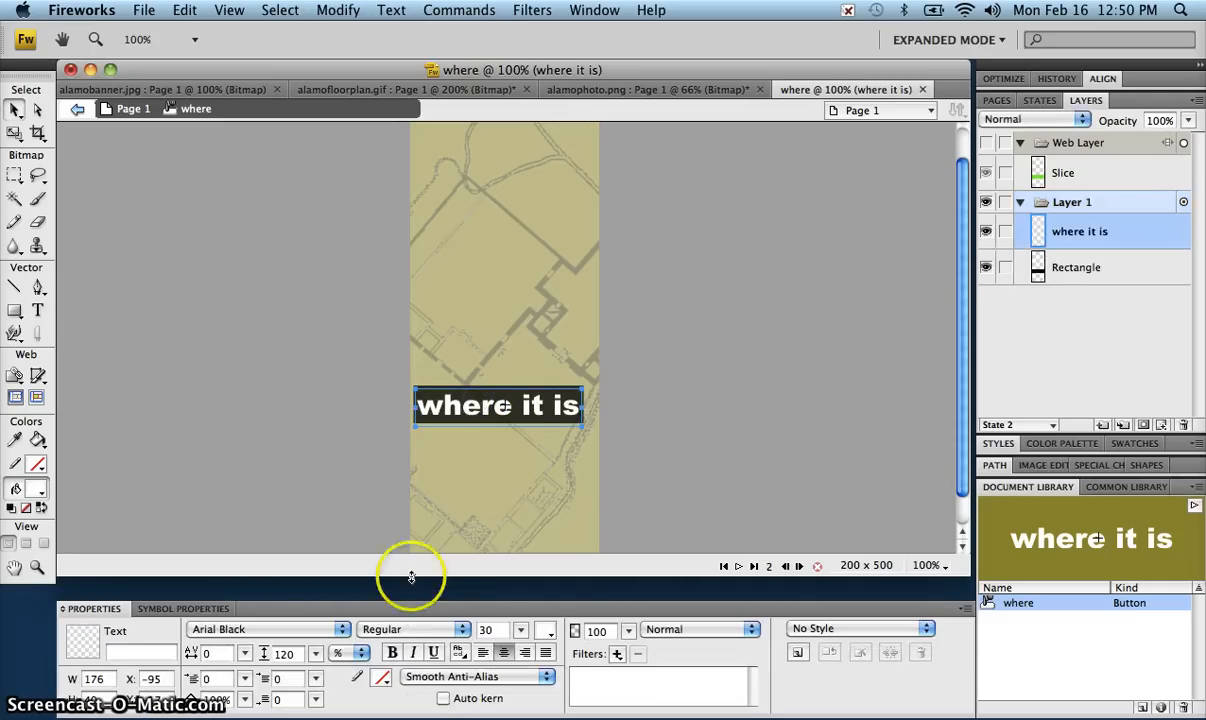
left_click(618, 656)
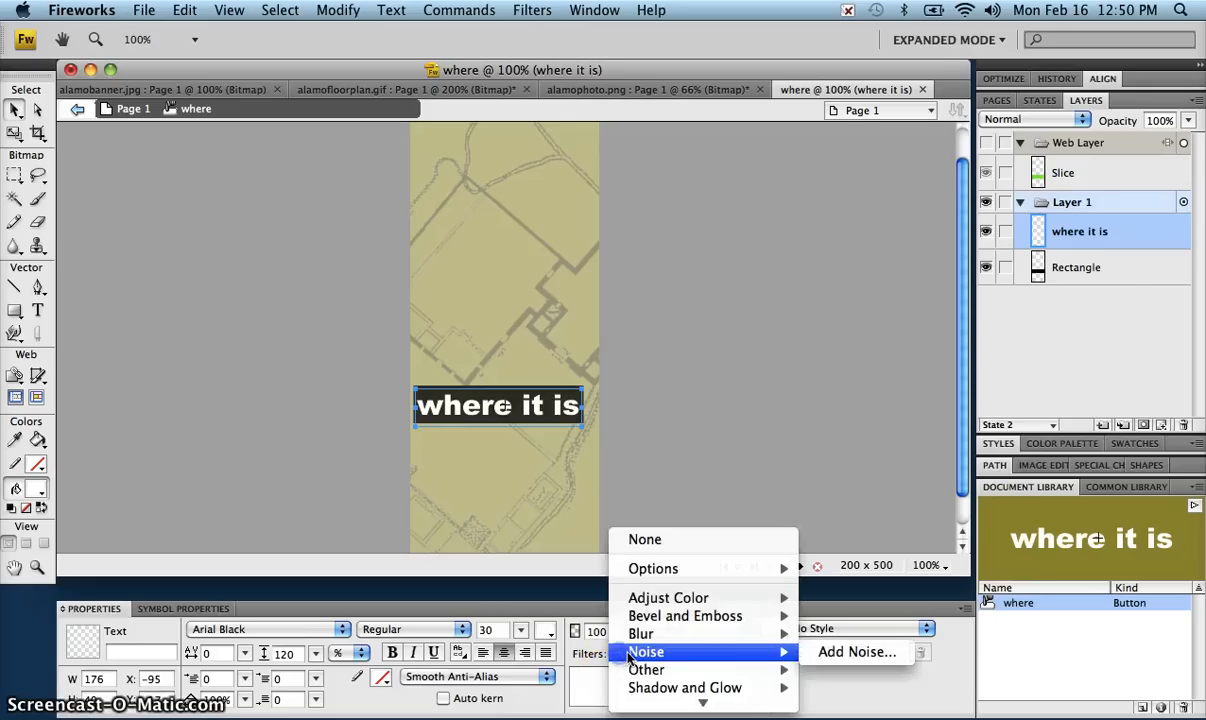
mouse_move(785, 620)
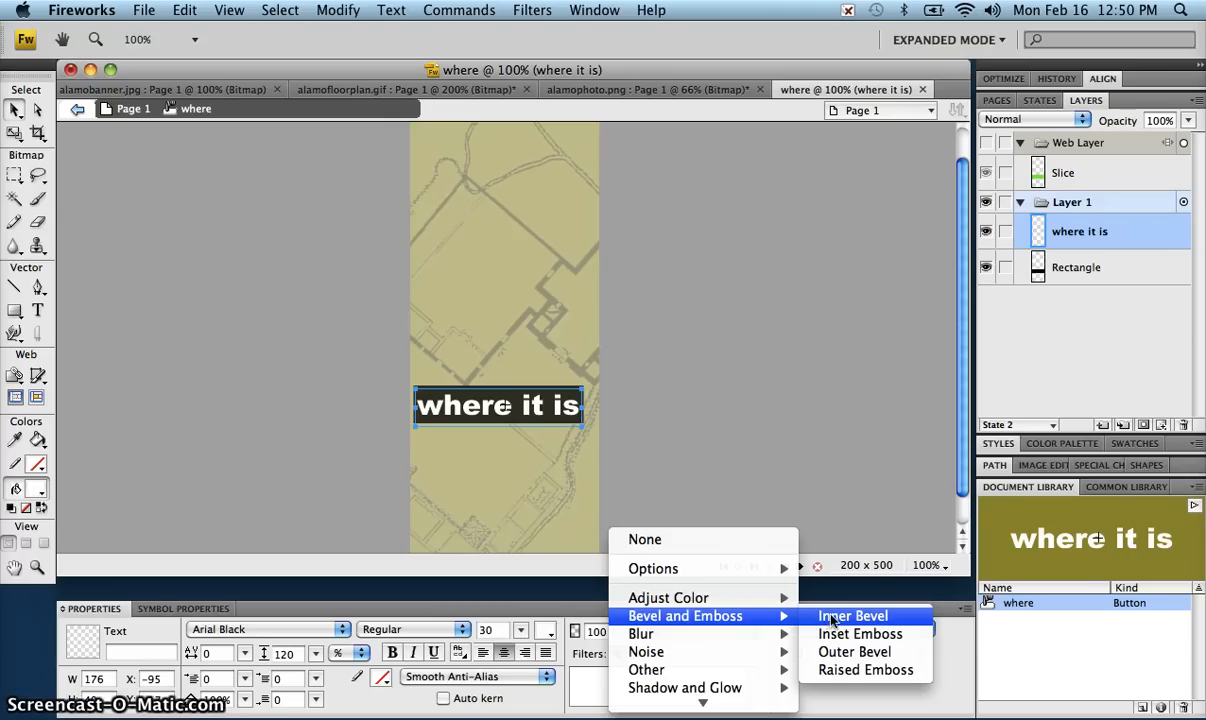
left_click(831, 620)
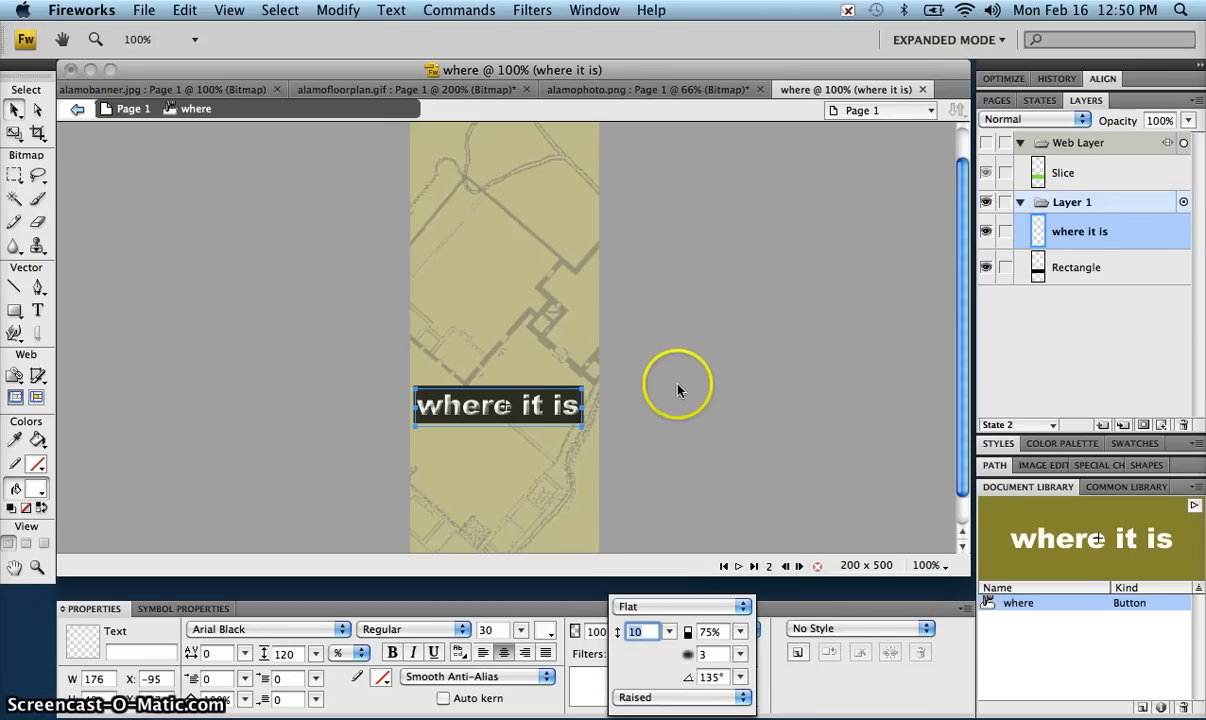
left_click(128, 109)
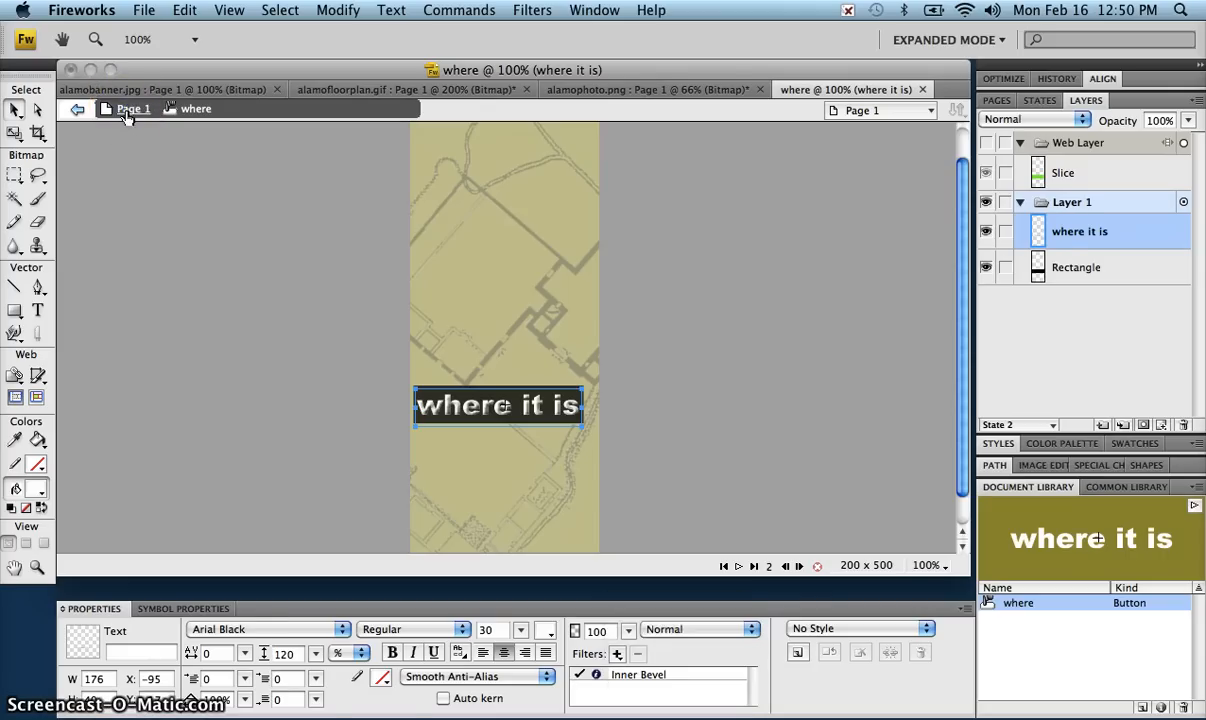
left_click(223, 207)
left_click(664, 333)
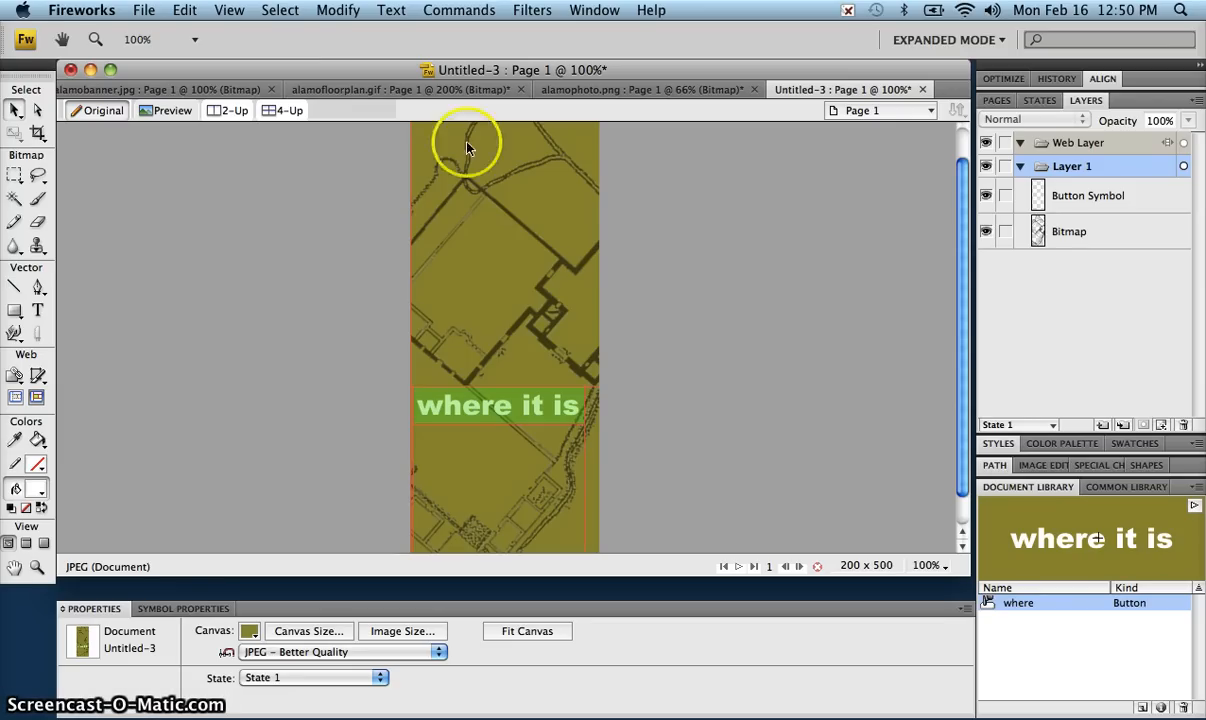
Step: Preview the page's button rollover in Safari, close both browser windows and switch back to Fireworks
left_click(145, 11)
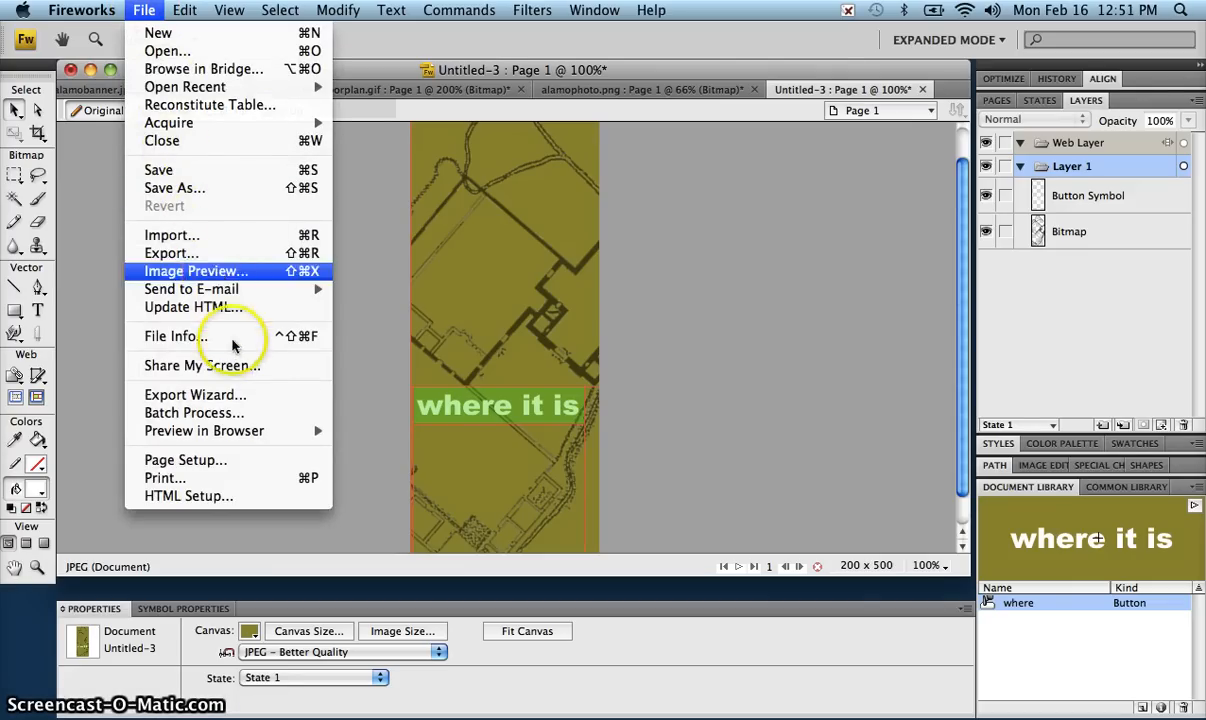
mouse_move(310, 430)
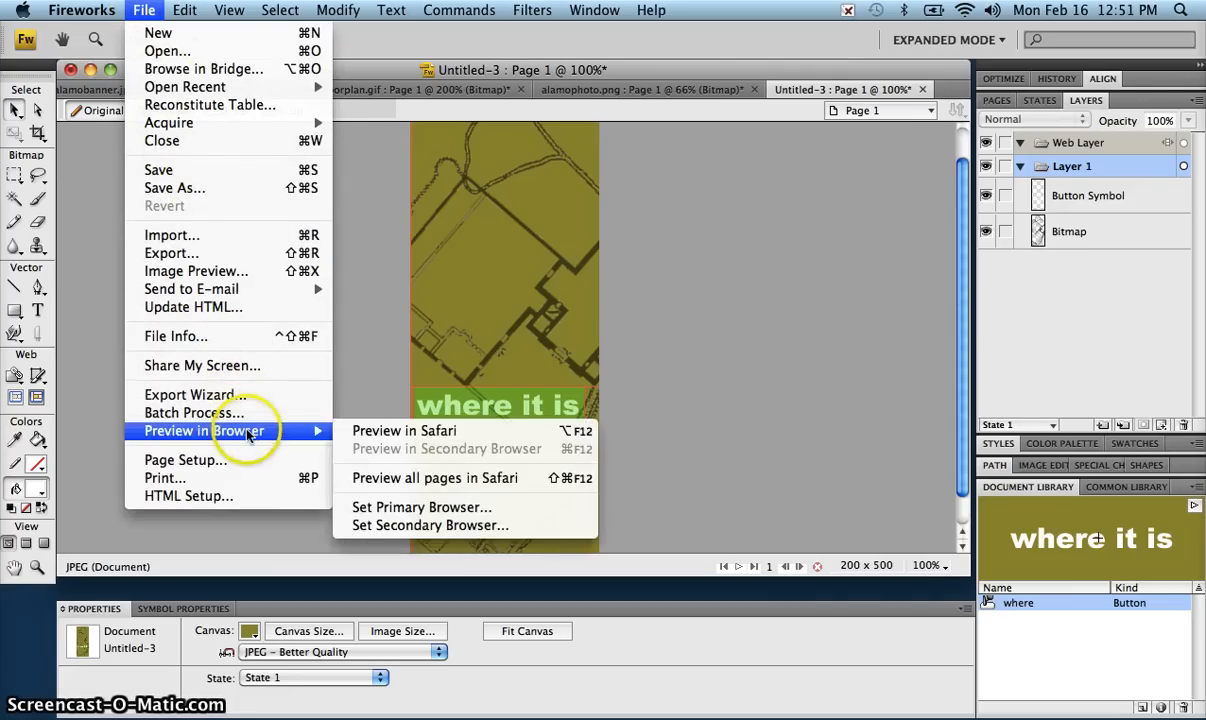
left_click(412, 430)
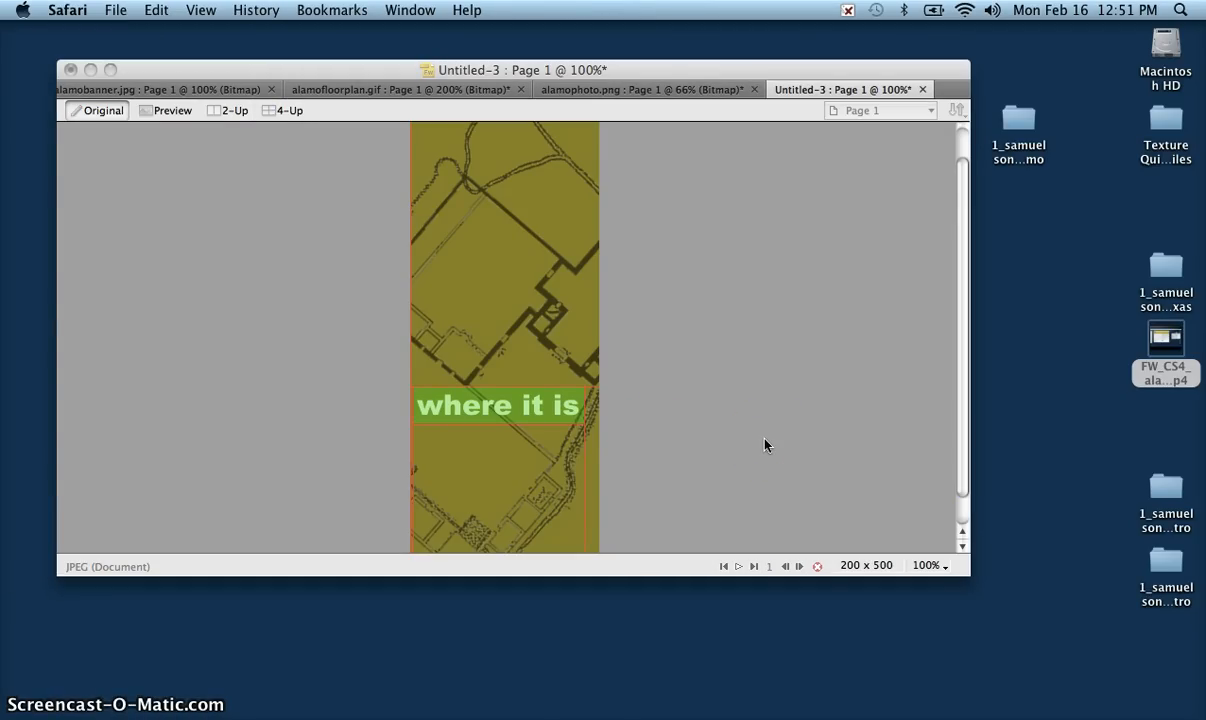
left_click(352, 457)
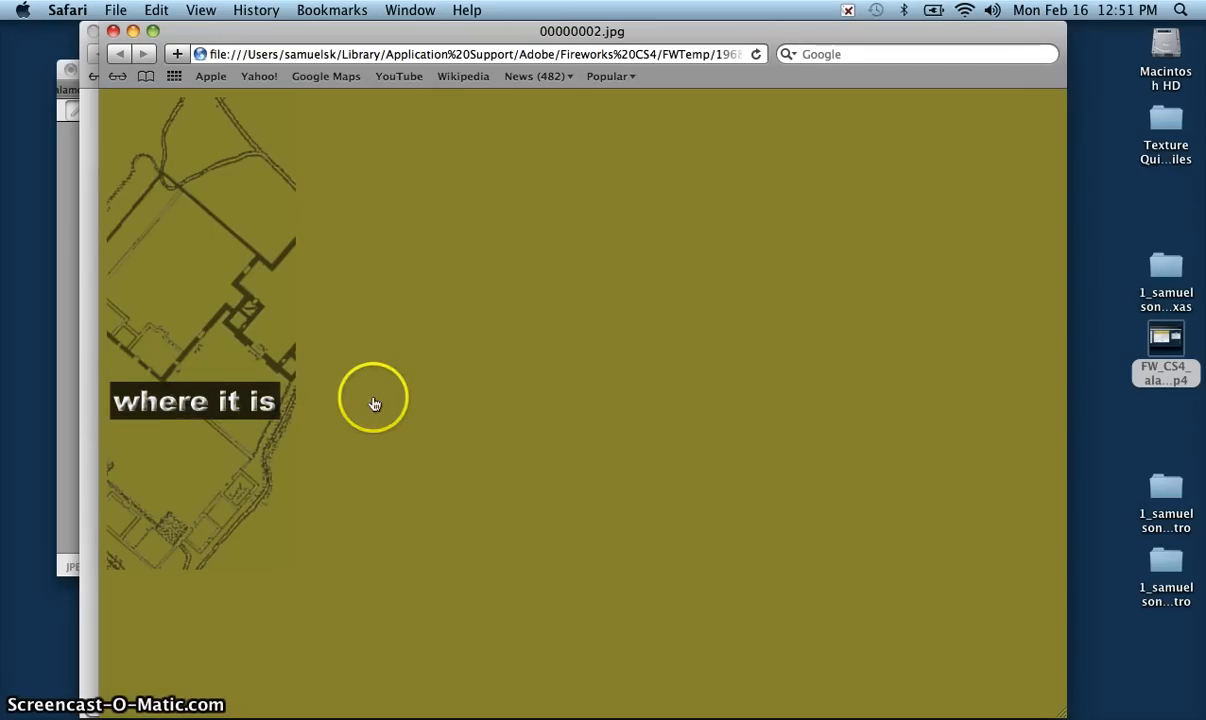
left_click(113, 31)
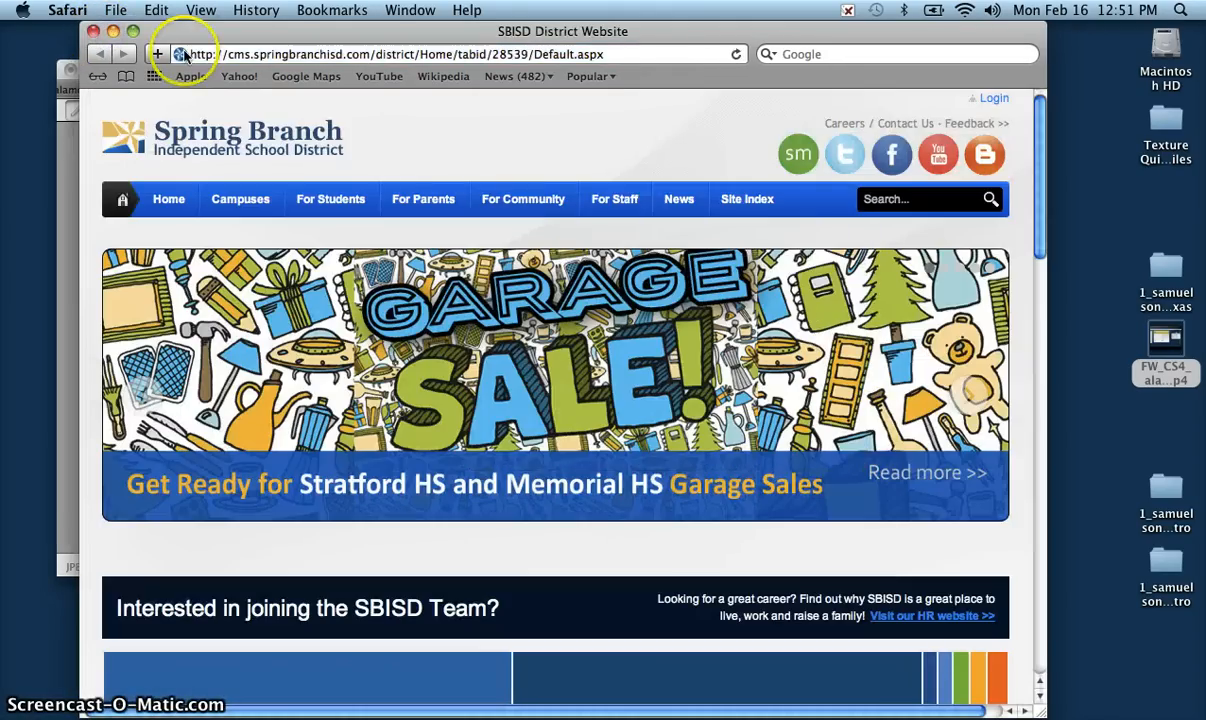
left_click(93, 31)
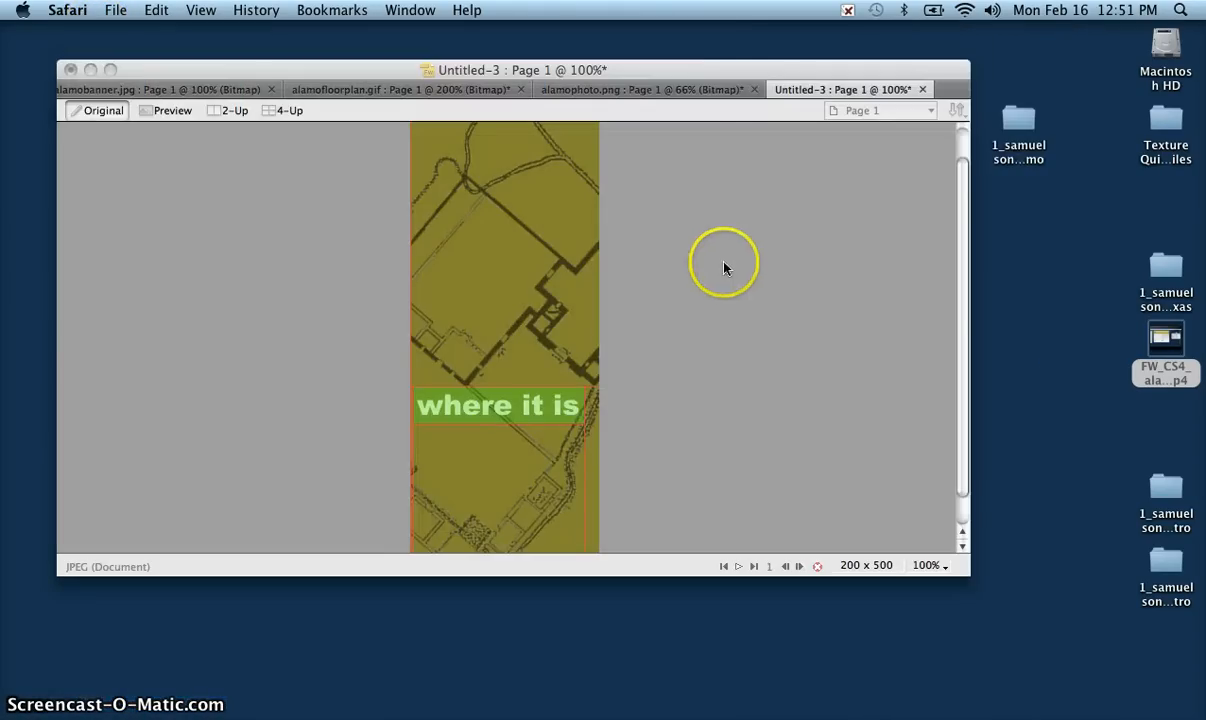
left_click(730, 66)
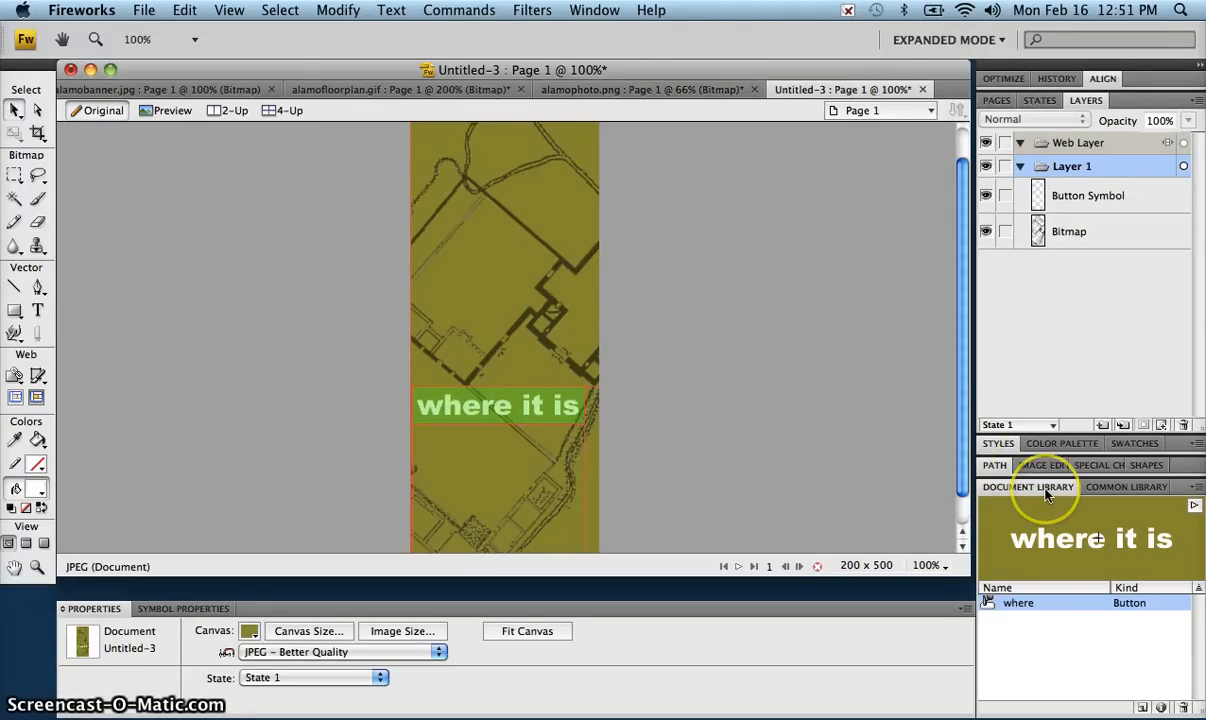
Step: Duplicate the "where" library symbol as a Button symbol named history, and place an instance above the existing "where it is" button
left_click(571, 12)
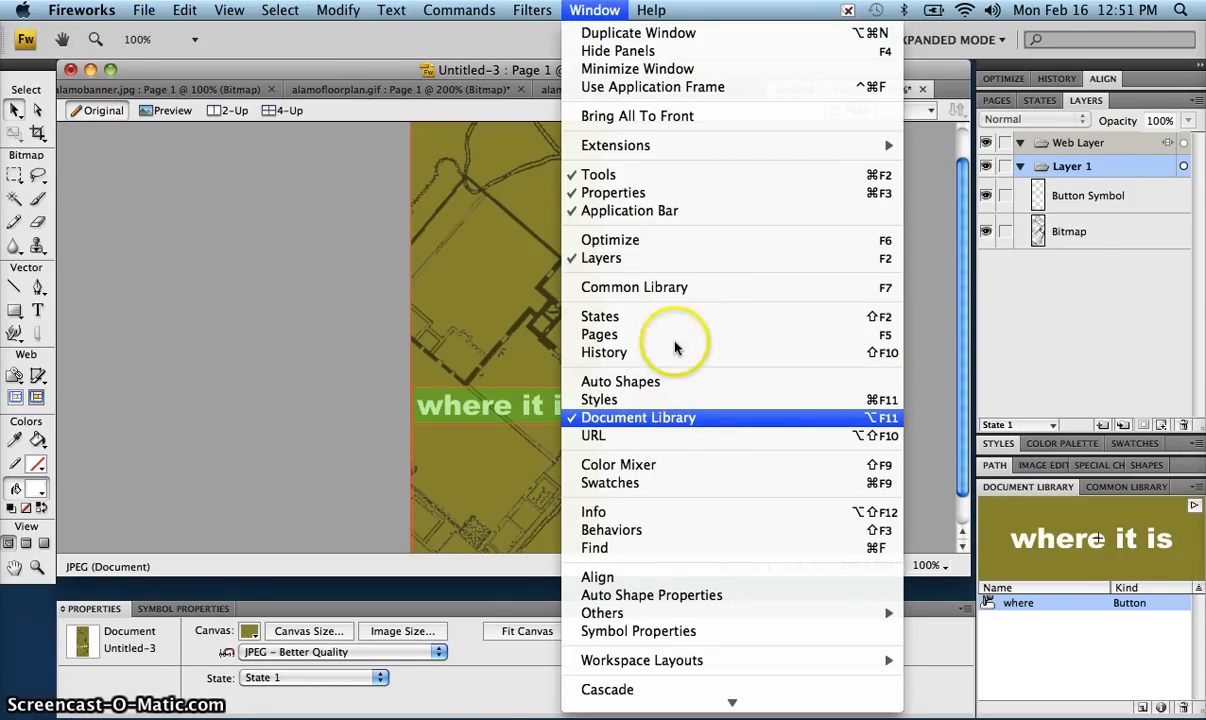
left_click(283, 269)
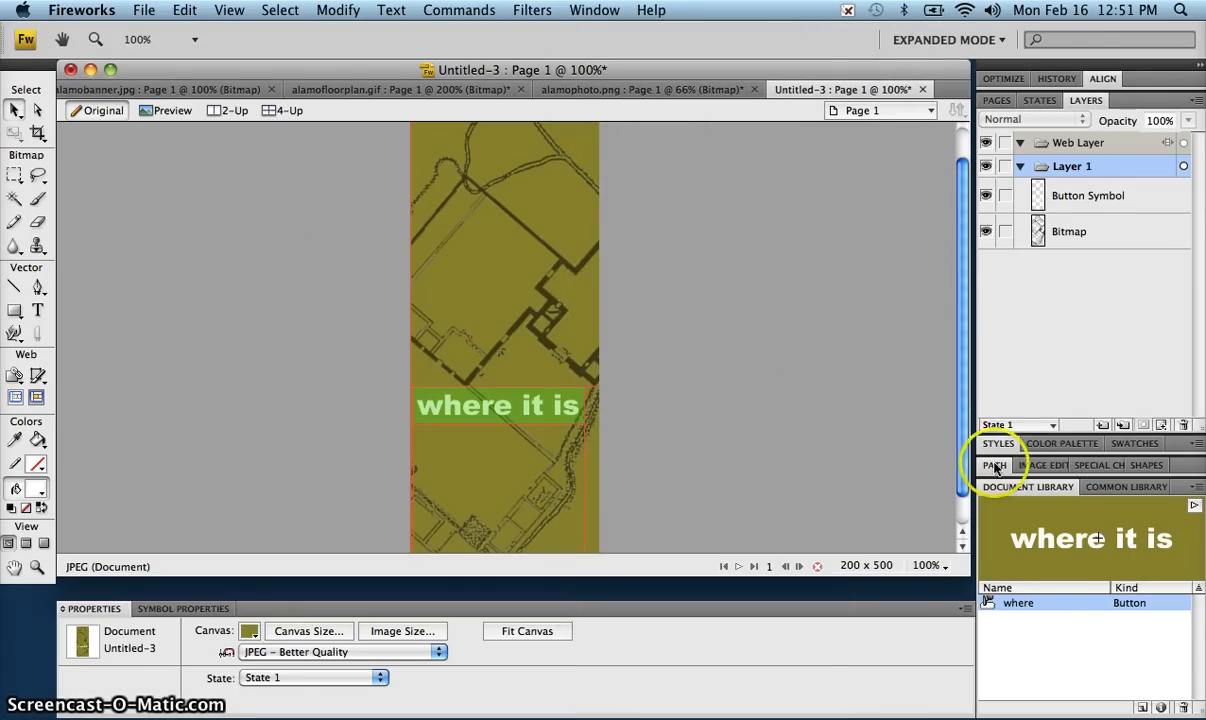
left_click(1050, 602)
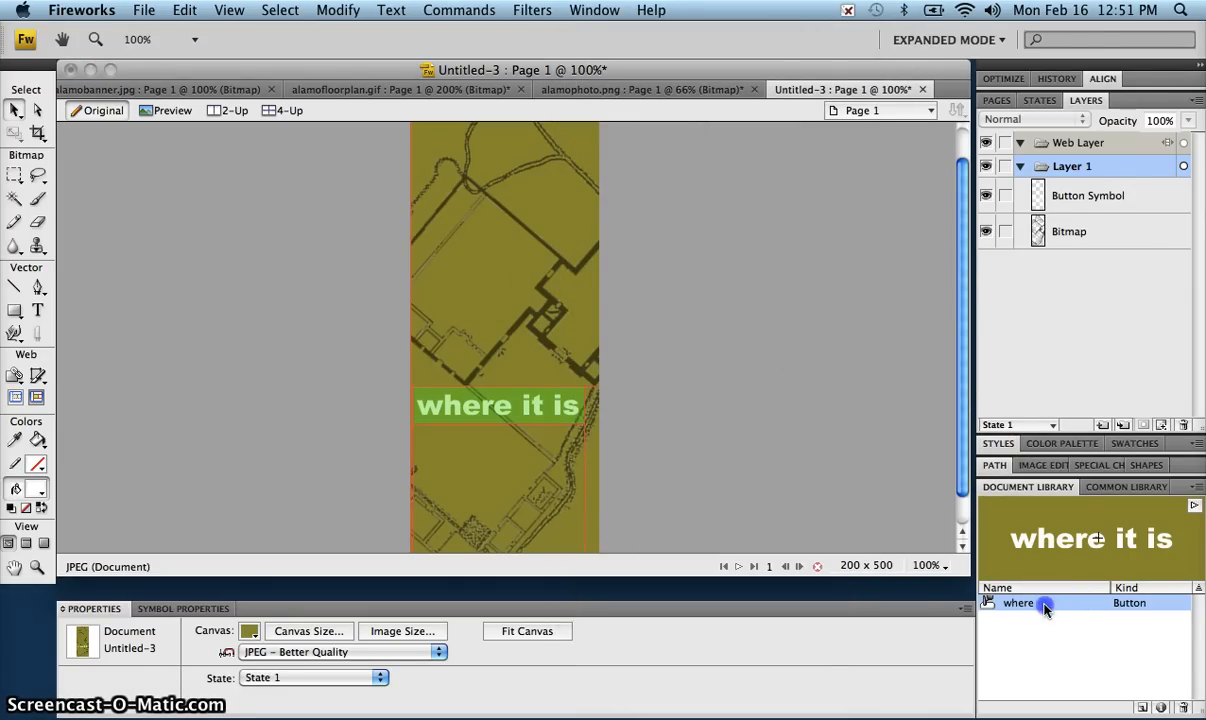
left_click(1197, 489)
left_click_drag(1140, 490, 1122, 507)
type("H")
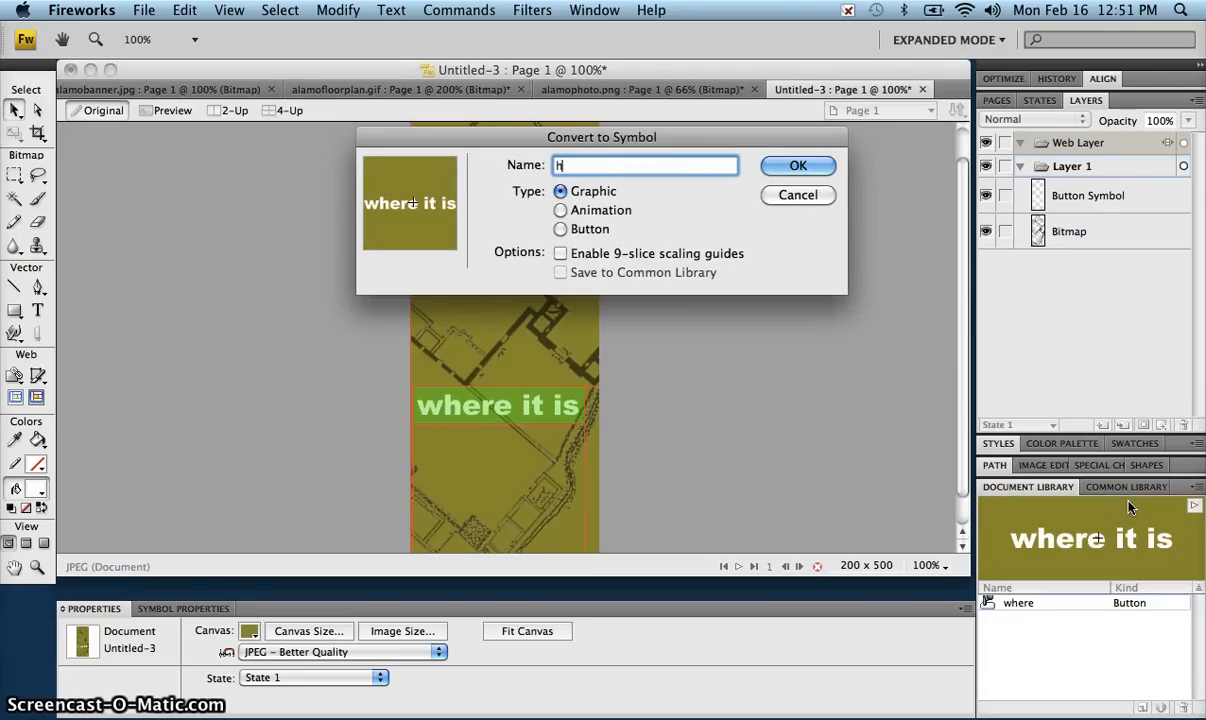
type("istory")
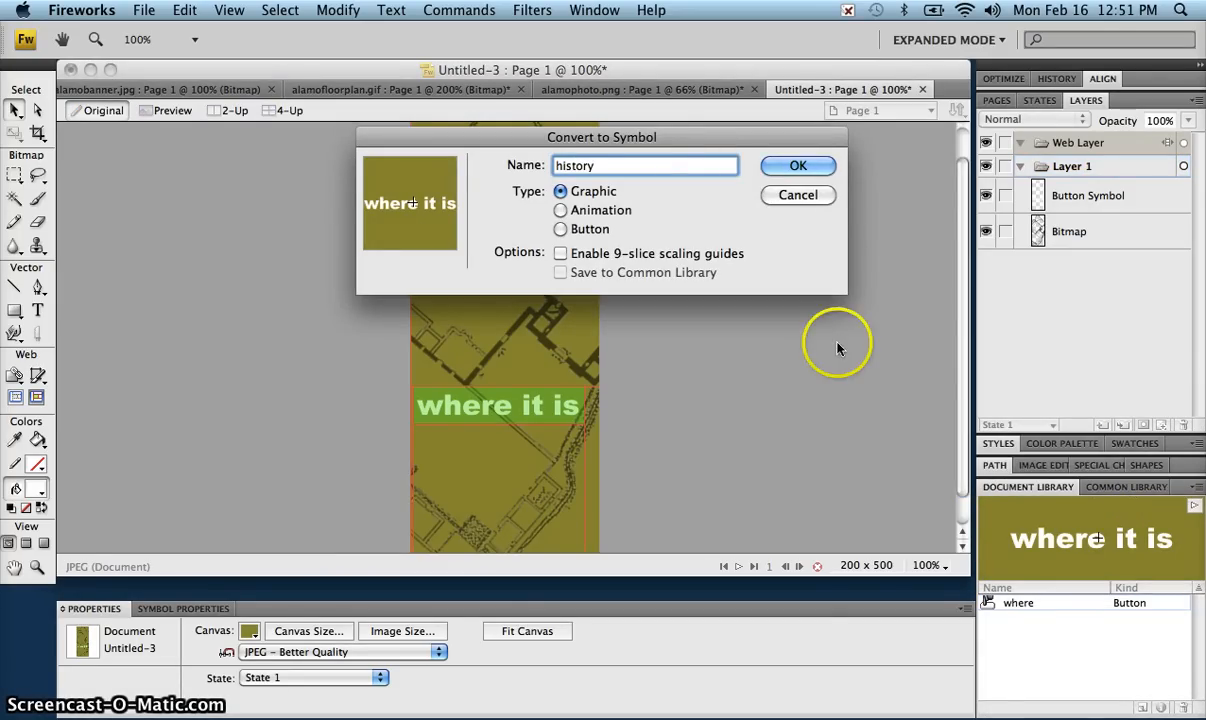
left_click(559, 231)
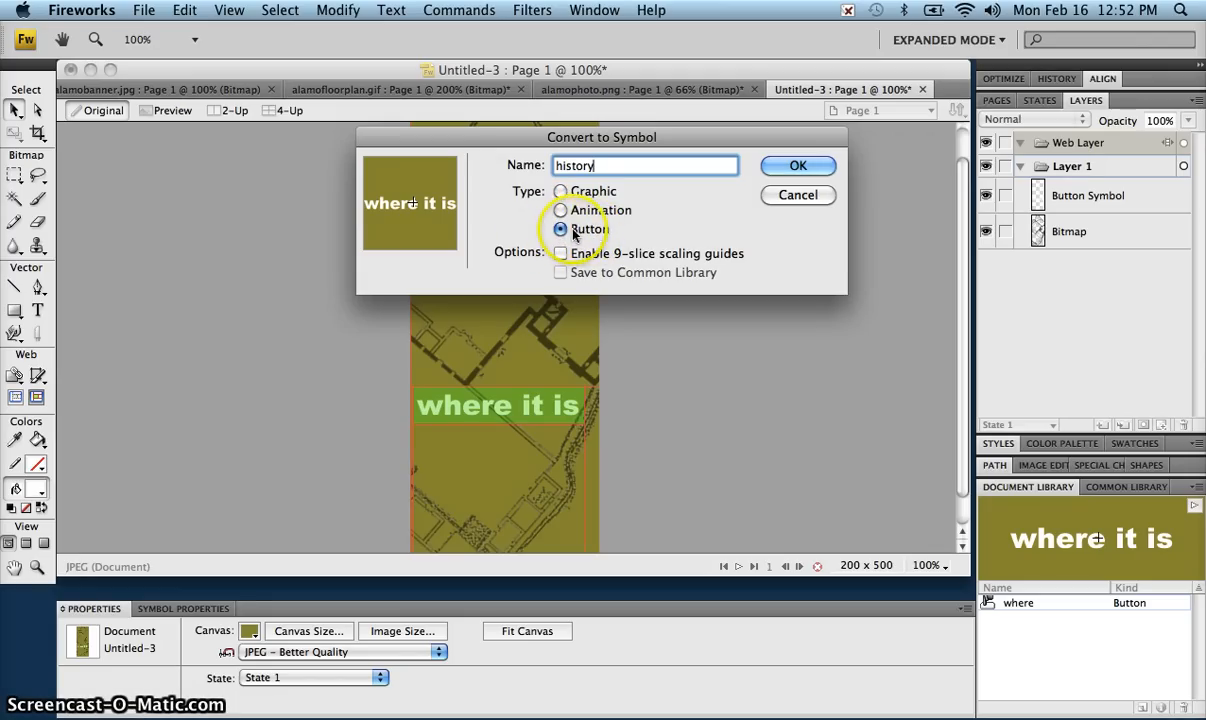
left_click(798, 166)
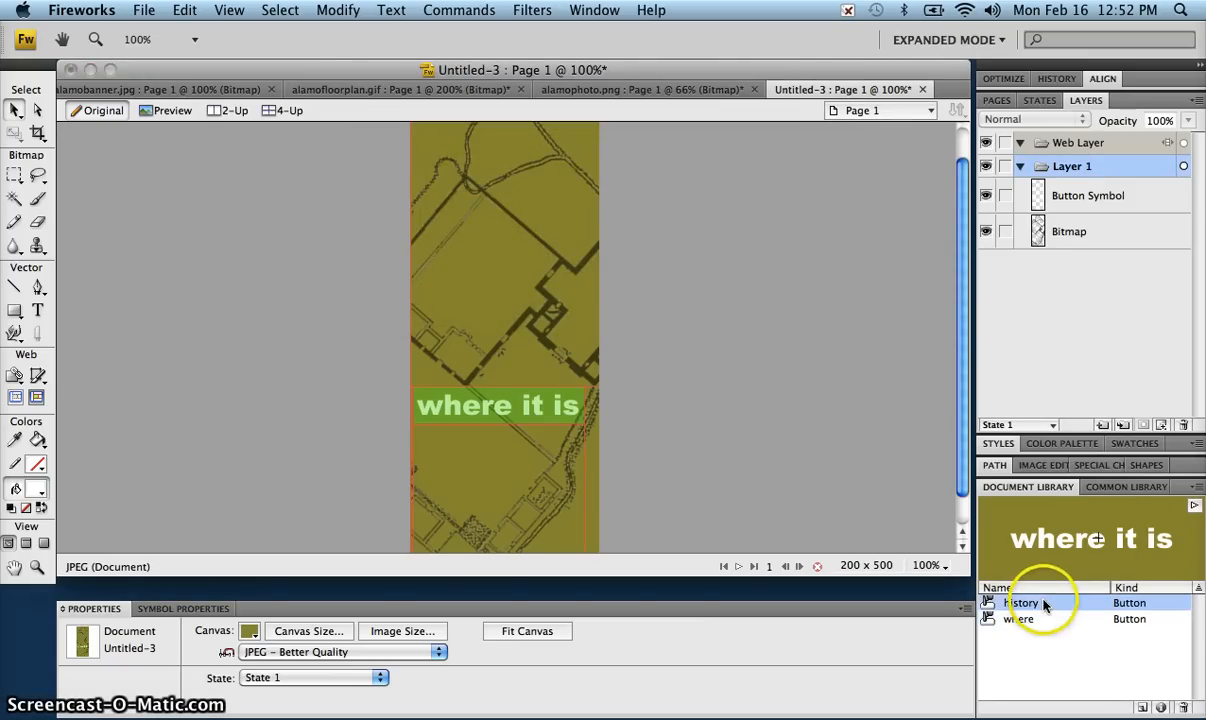
left_click_drag(1015, 605, 557, 342)
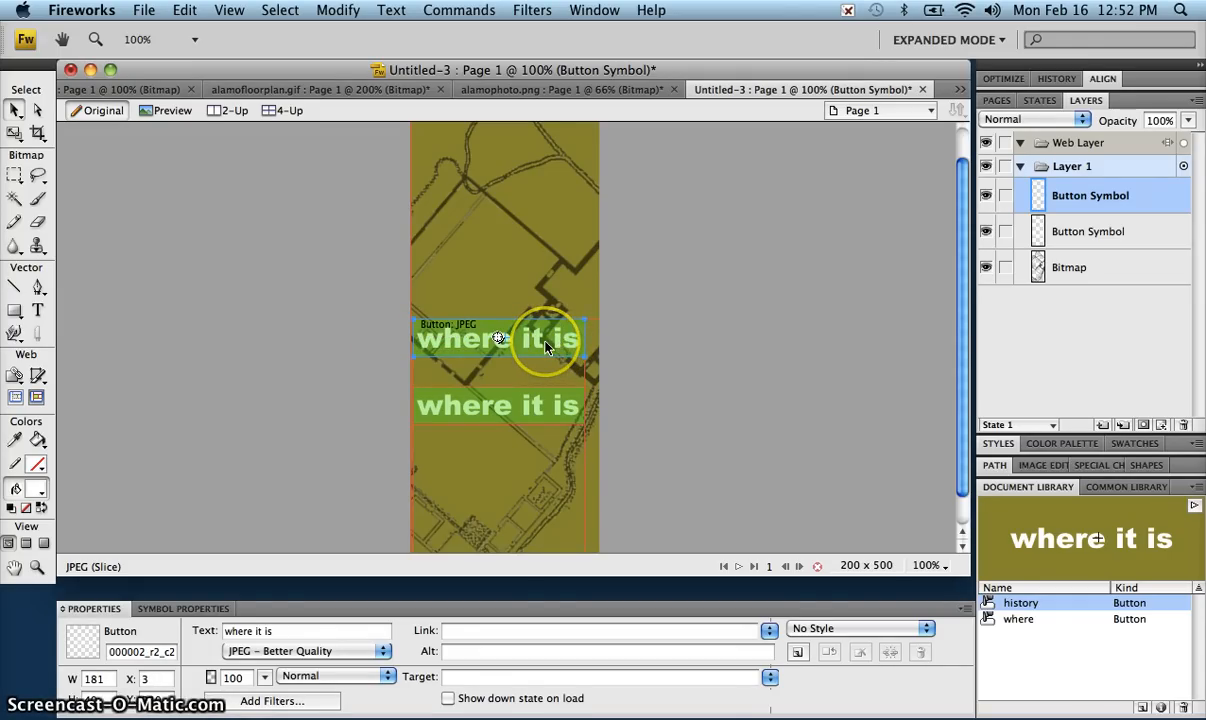
Step: Change the history button's text to "its history" and update the text in its other button states
double_click(545, 347)
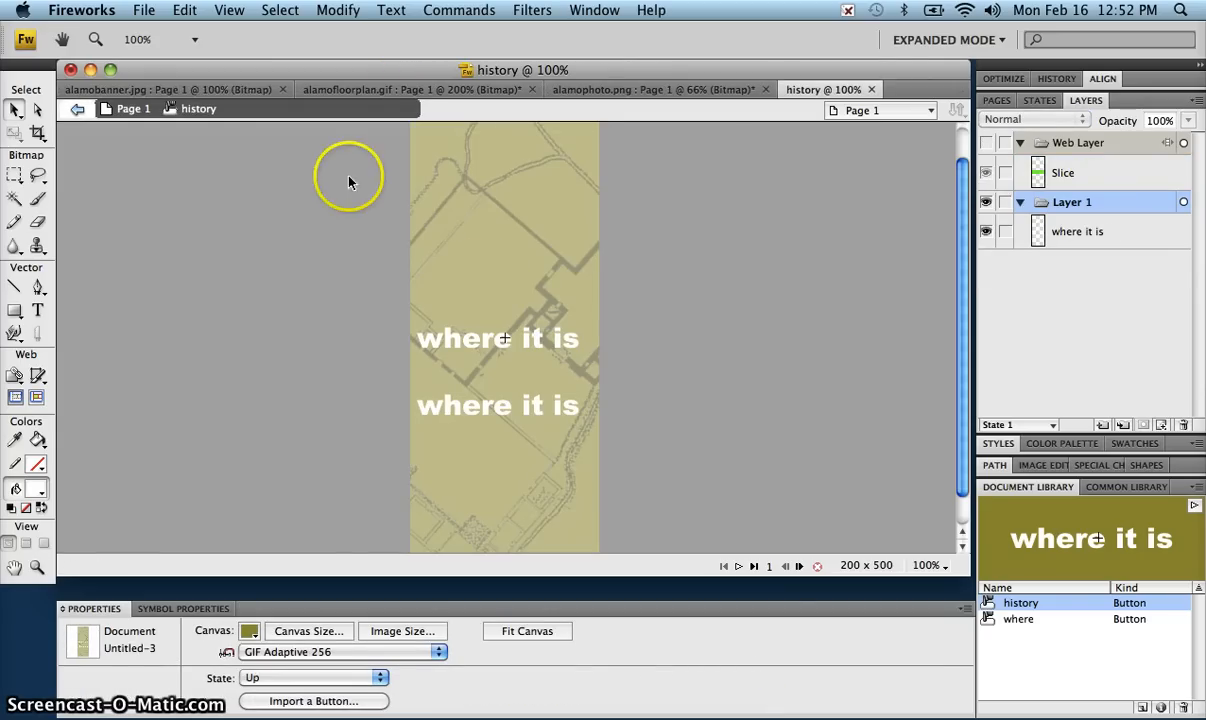
left_click(529, 347)
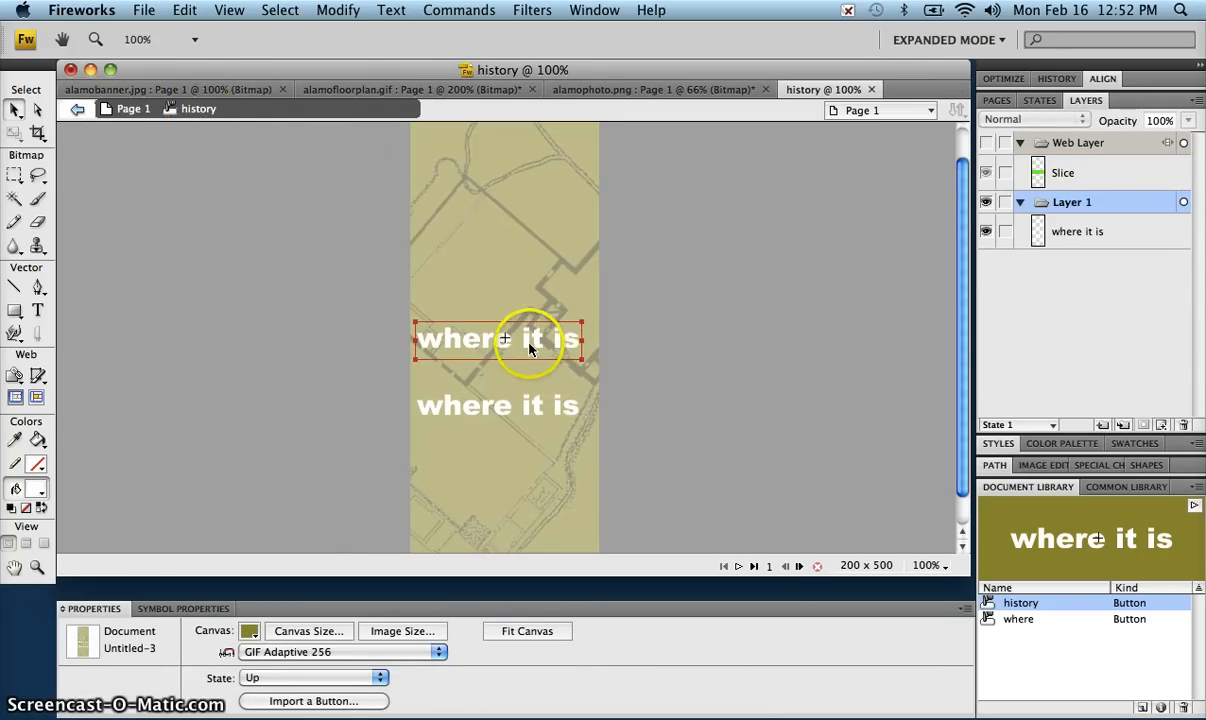
double_click(530, 343)
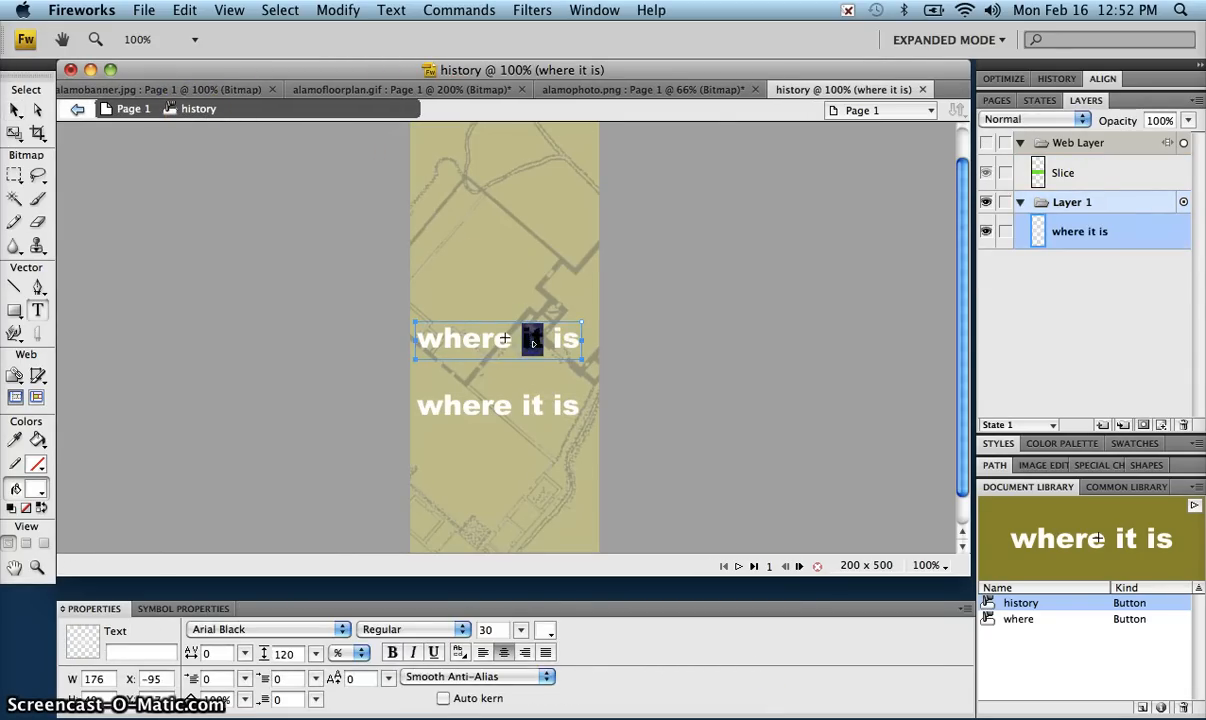
triple_click(533, 343)
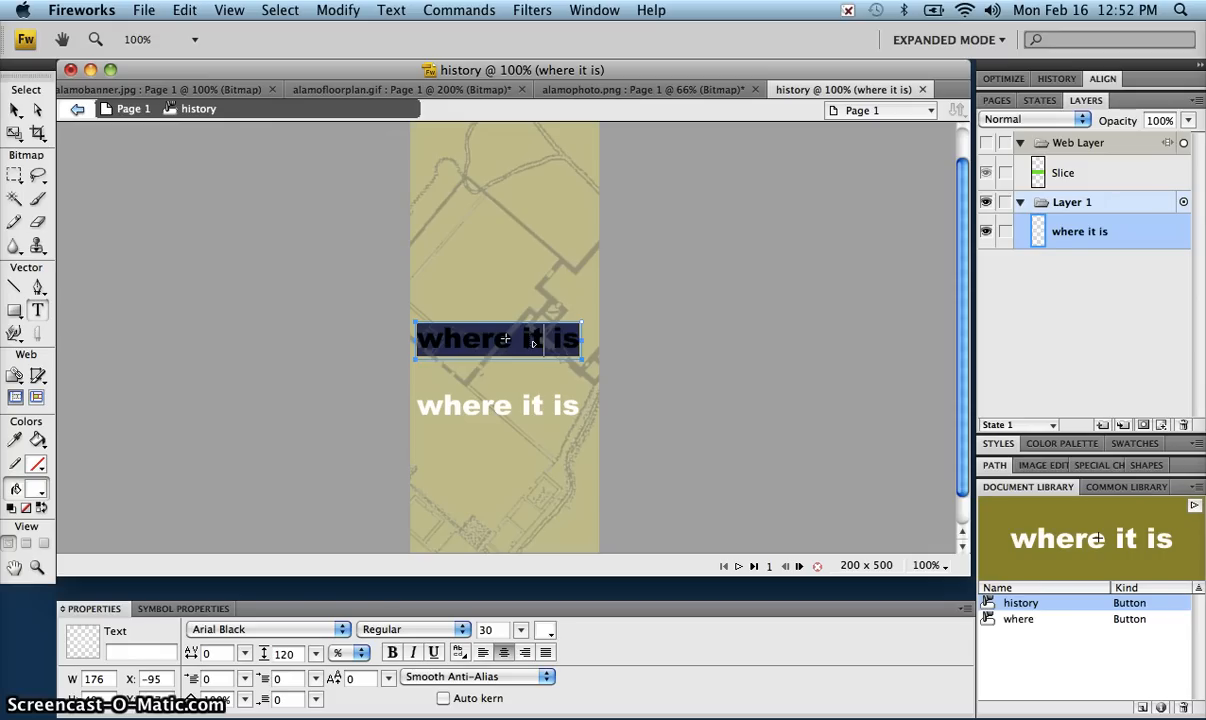
type("it")
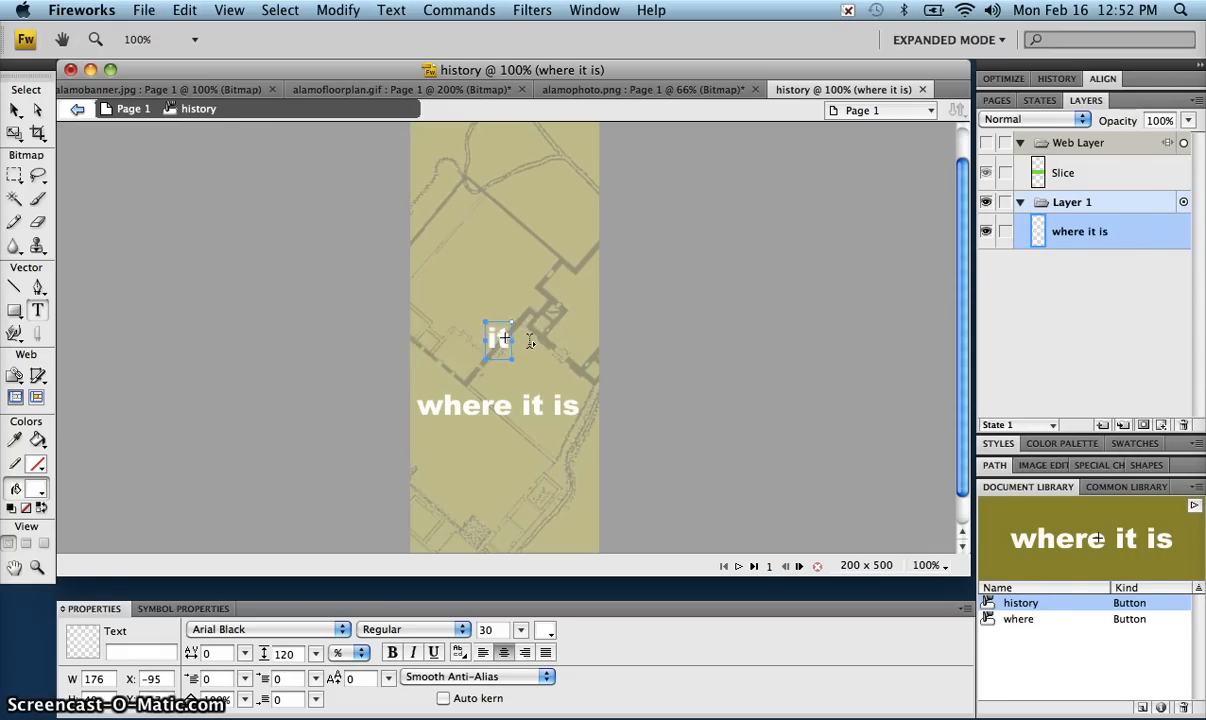
type("s his")
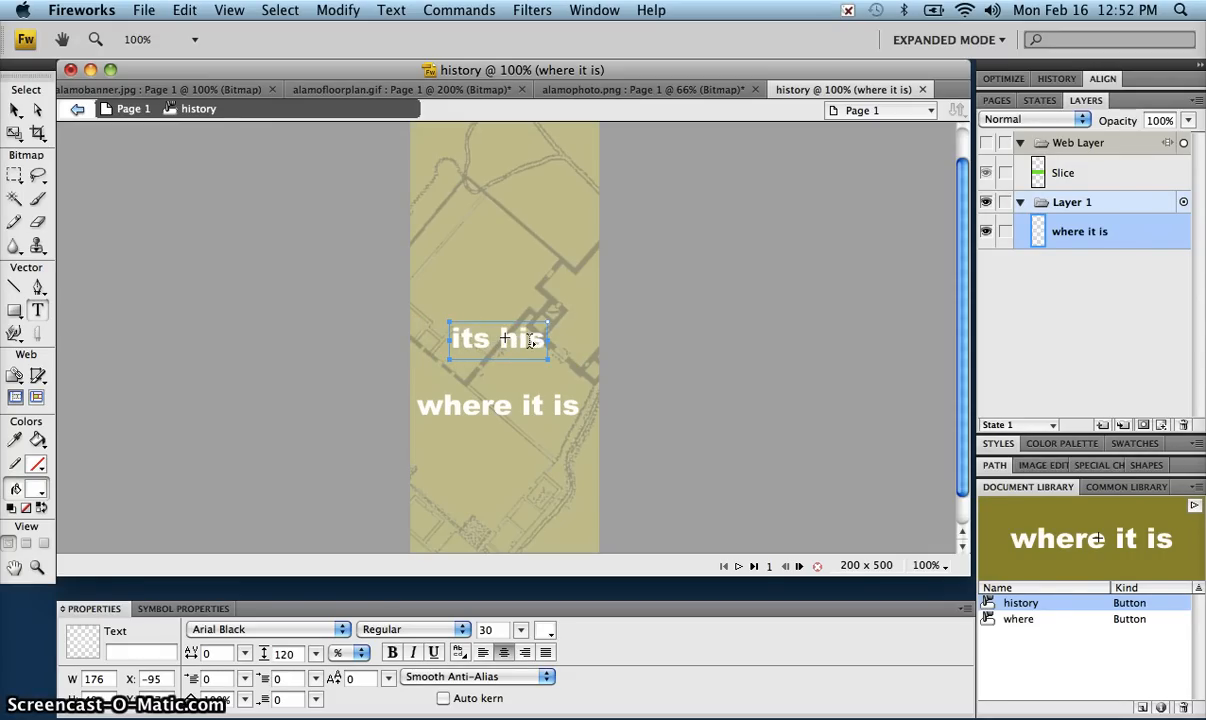
type("tory")
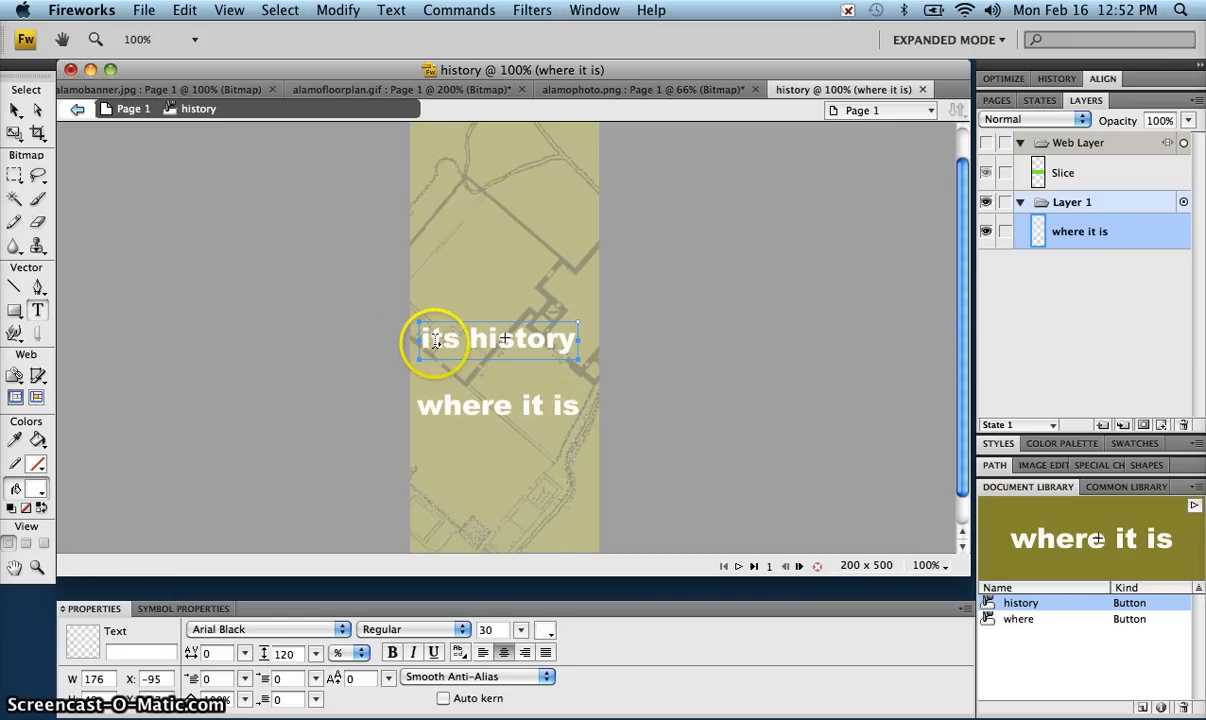
left_click(613, 344)
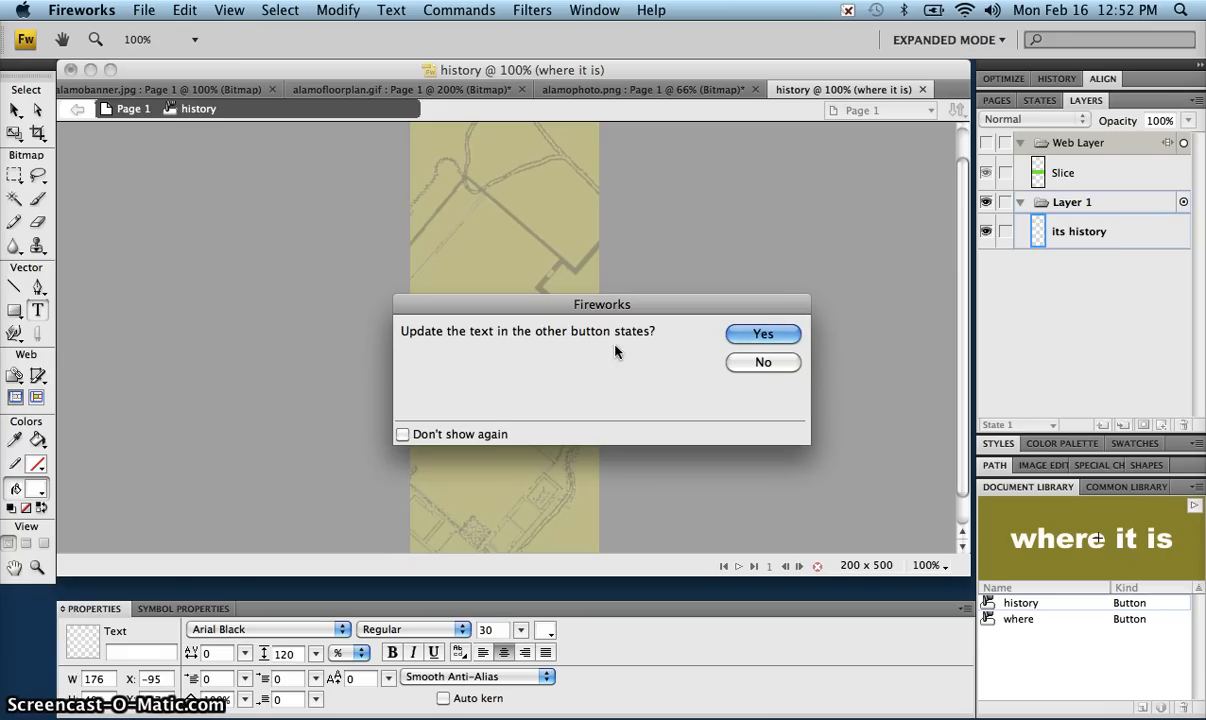
left_click(764, 334)
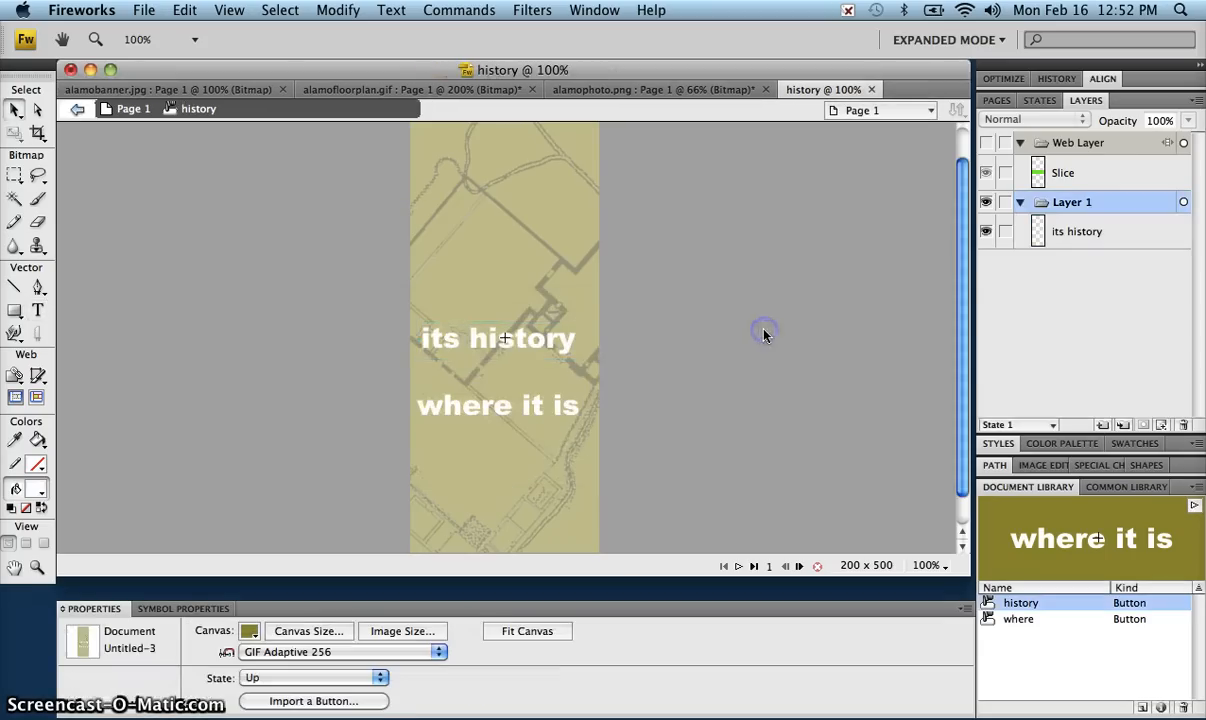
Step: Check the history button's Over, Down, Over While Down and Active Area states, and return to Page 1
left_click(330, 678)
left_click(317, 612)
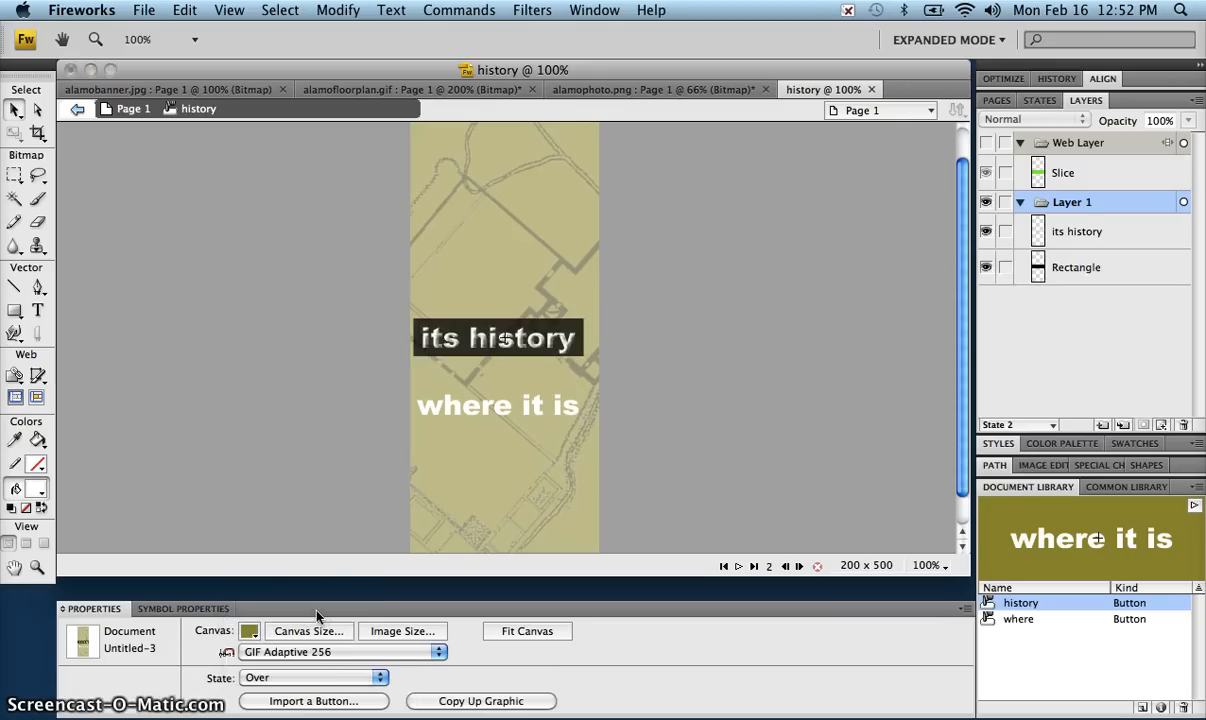
left_click(340, 680)
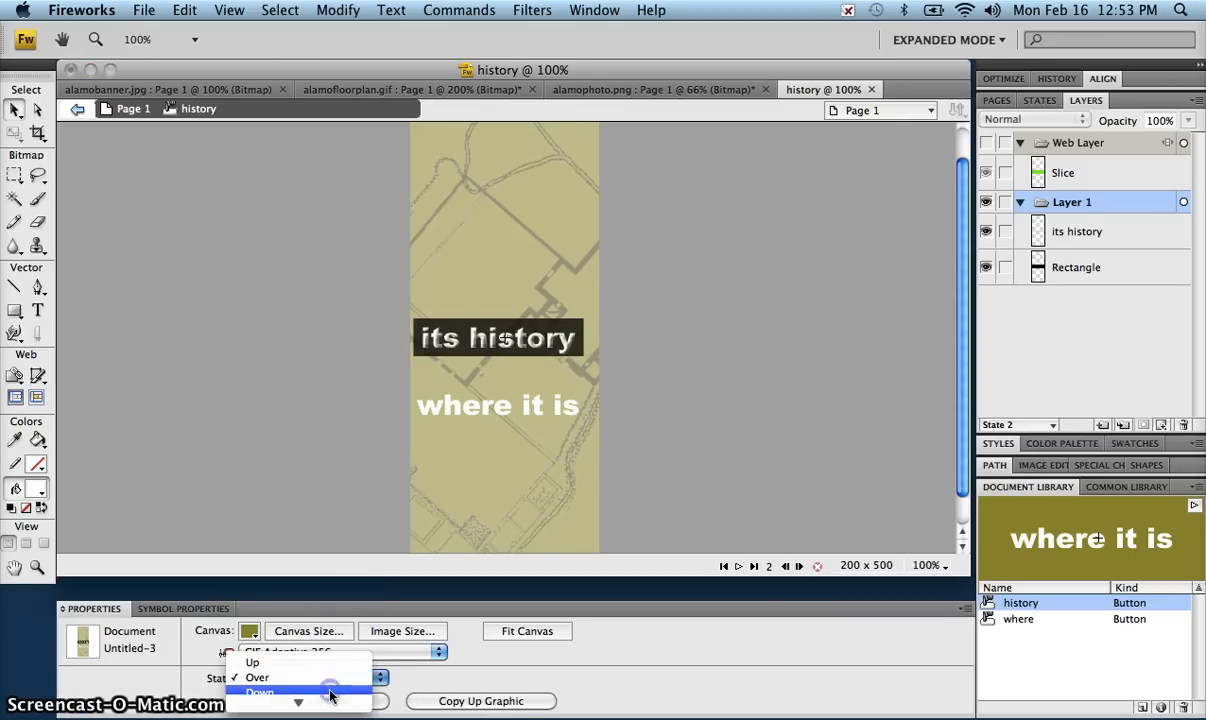
left_click(330, 693)
left_click(333, 681)
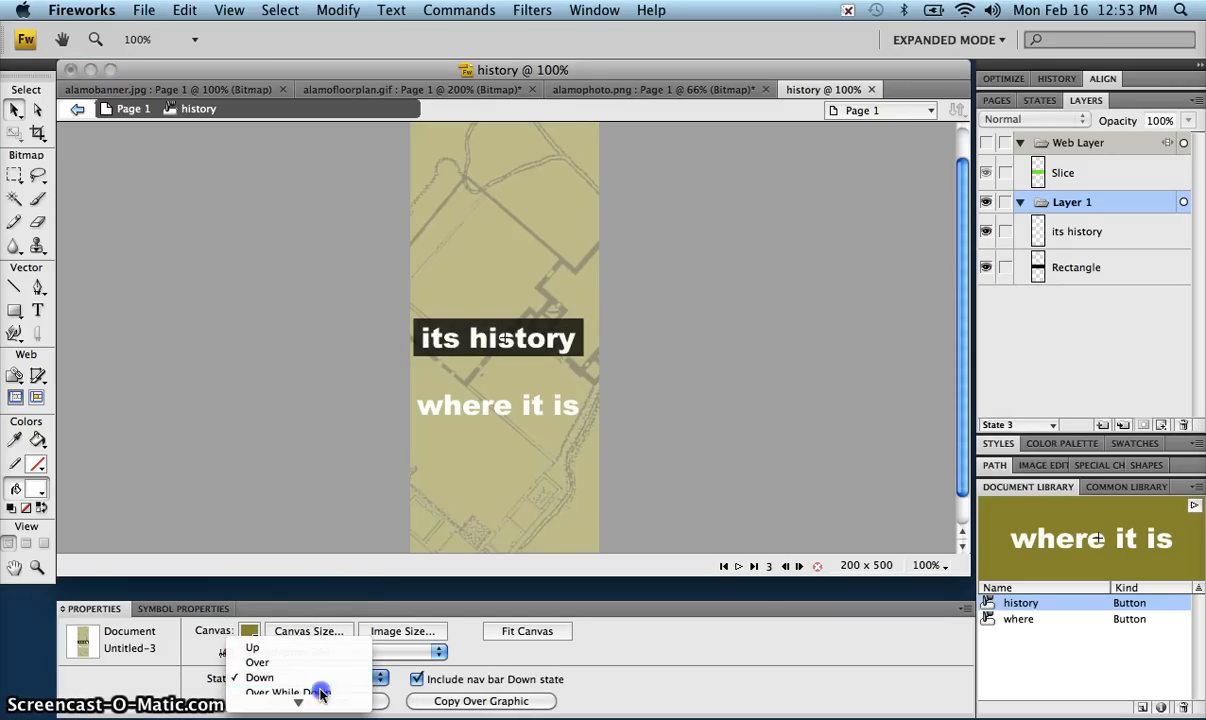
left_click(325, 693)
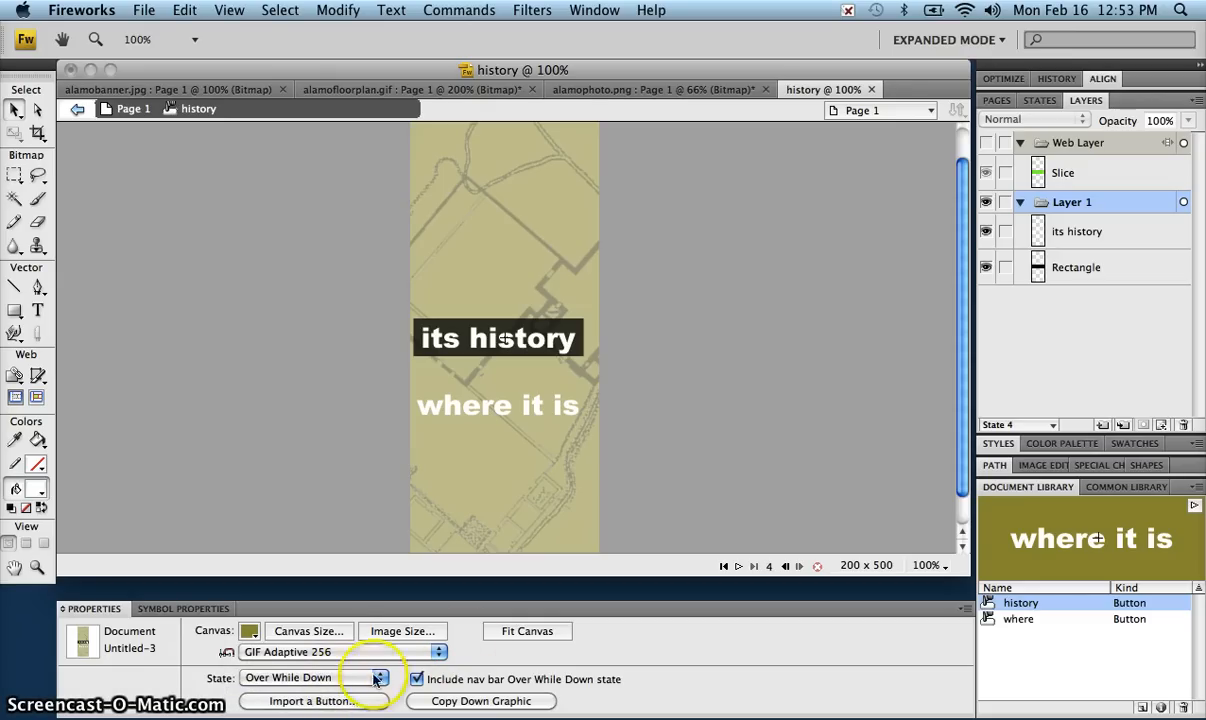
left_click(345, 679)
left_click(337, 693)
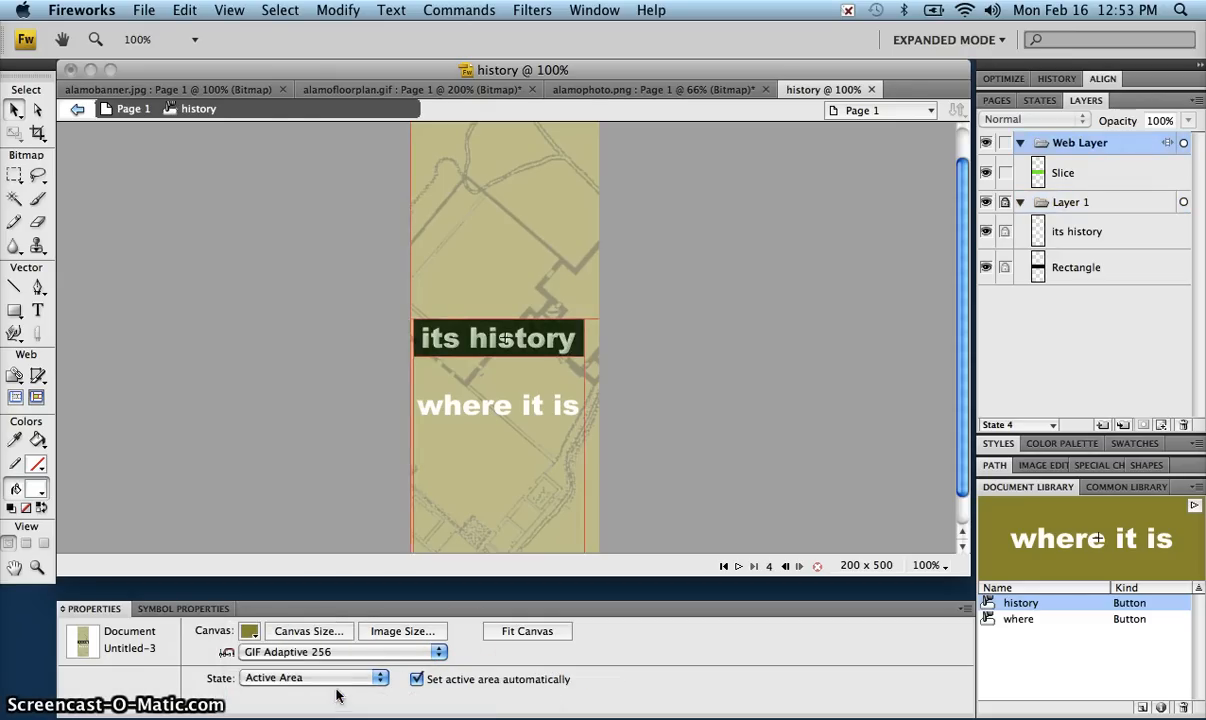
left_click(120, 109)
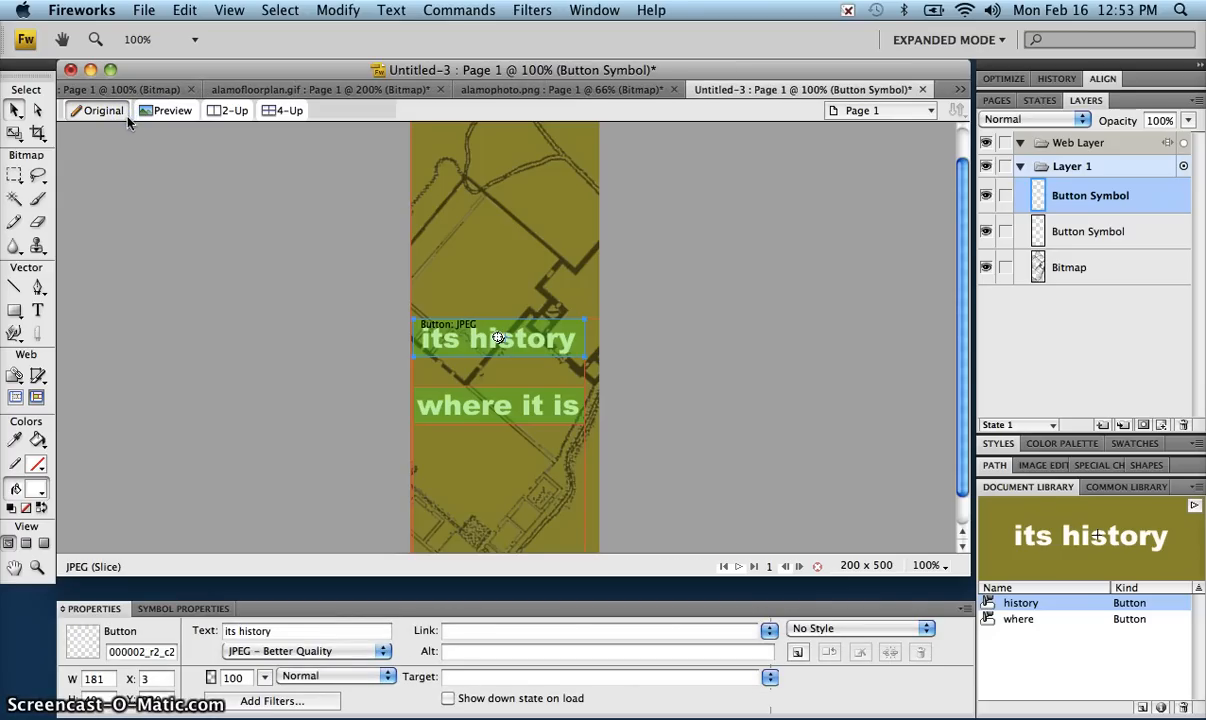
Step: Move the links button fully inside the sidebar and the home button close to the sidebar's upper edge, at about X 4
left_click(754, 409)
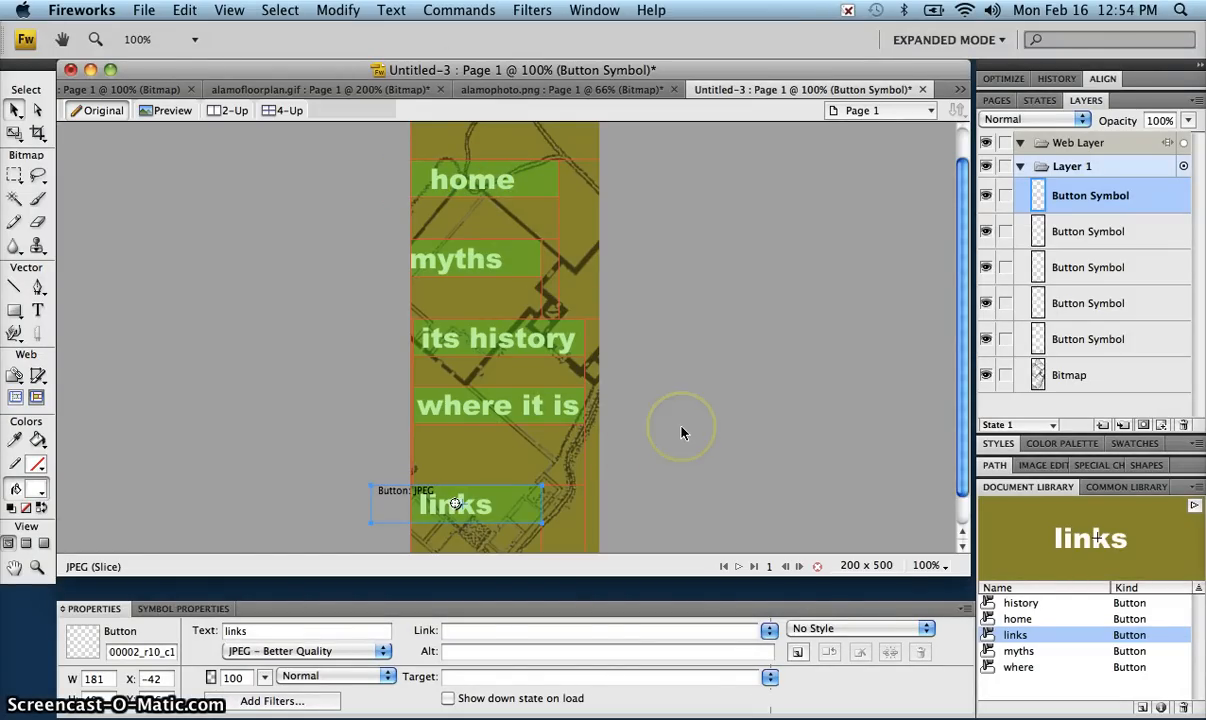
key("super+minus")
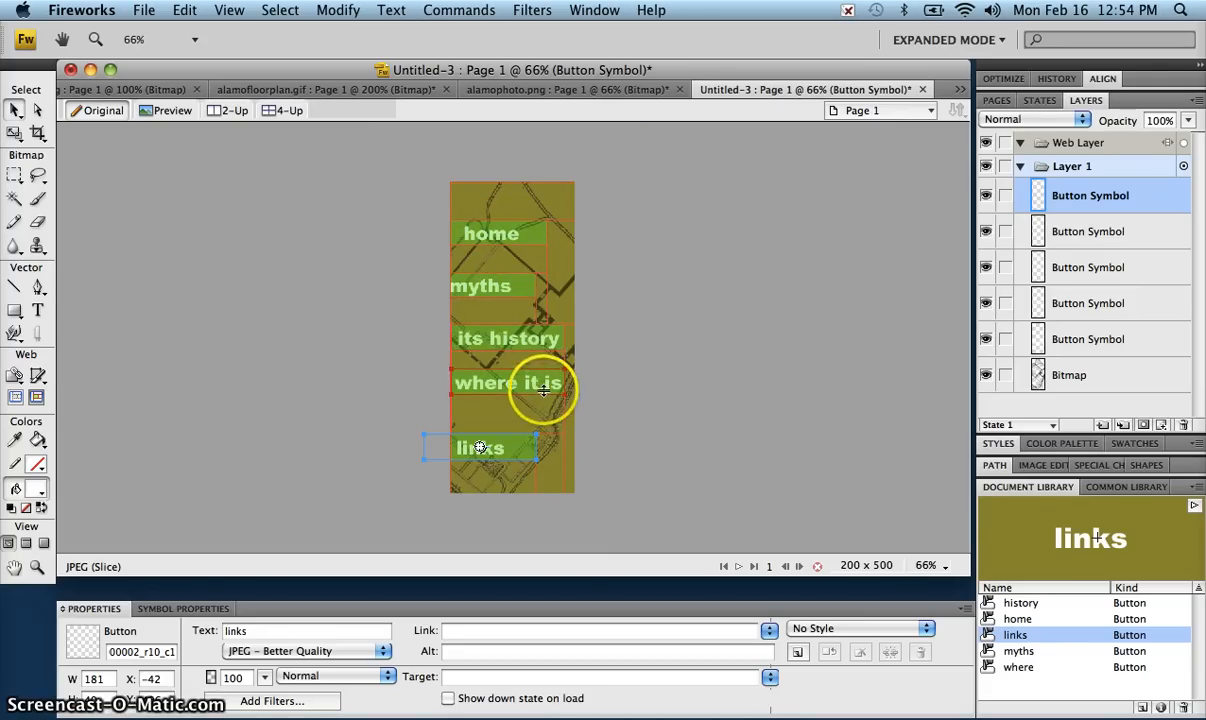
left_click(693, 475)
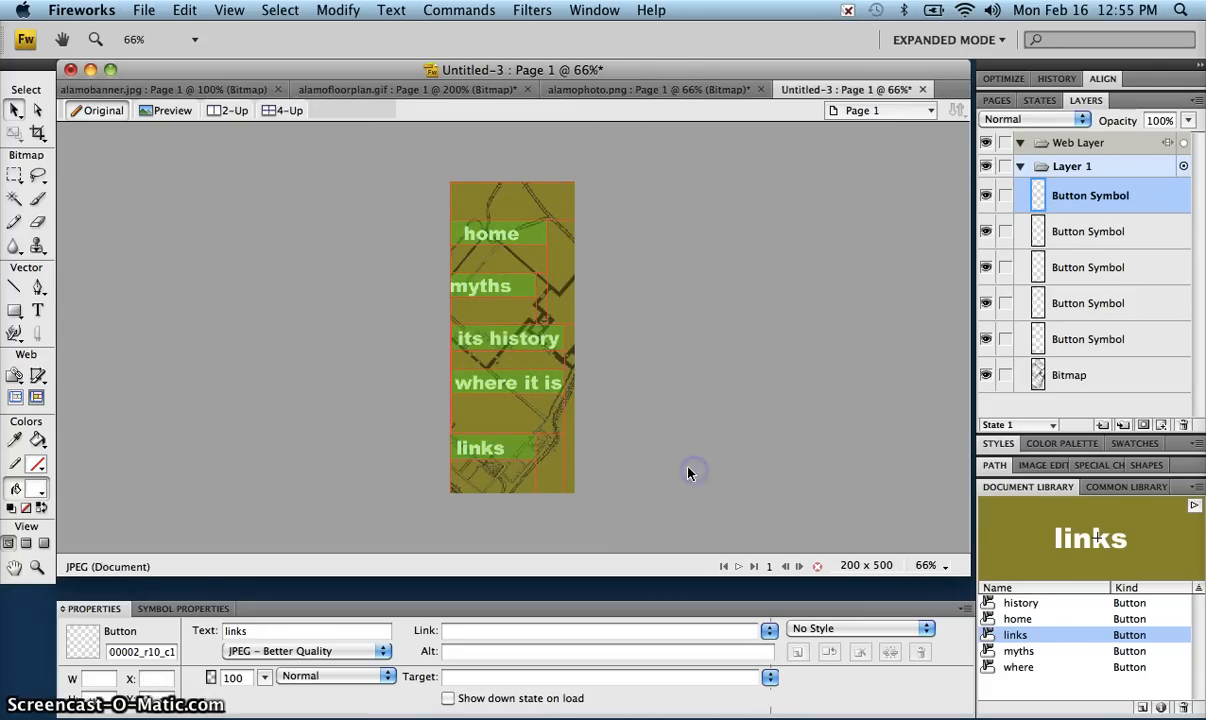
left_click_drag(529, 452, 545, 455)
left_click_drag(507, 248, 533, 222)
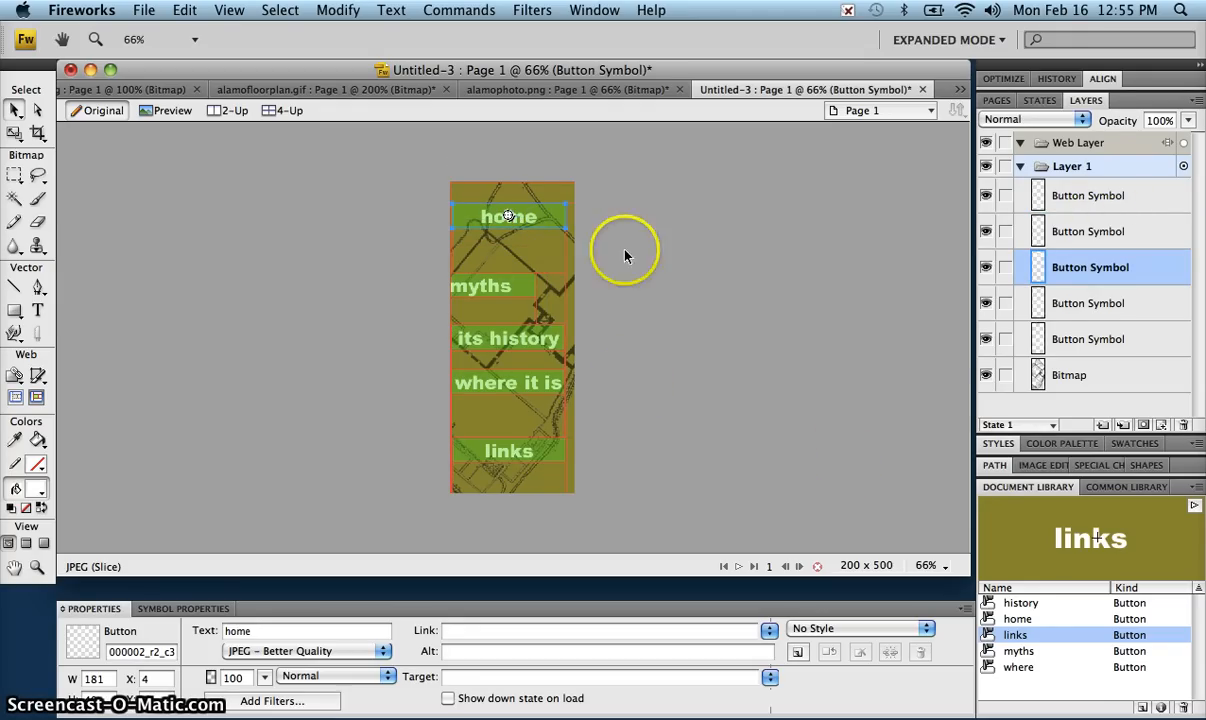
Step: Select all five buttons, align them on a common vertical axis, and centre them horizontally relative to the canvas
left_click(493, 285, "shift")
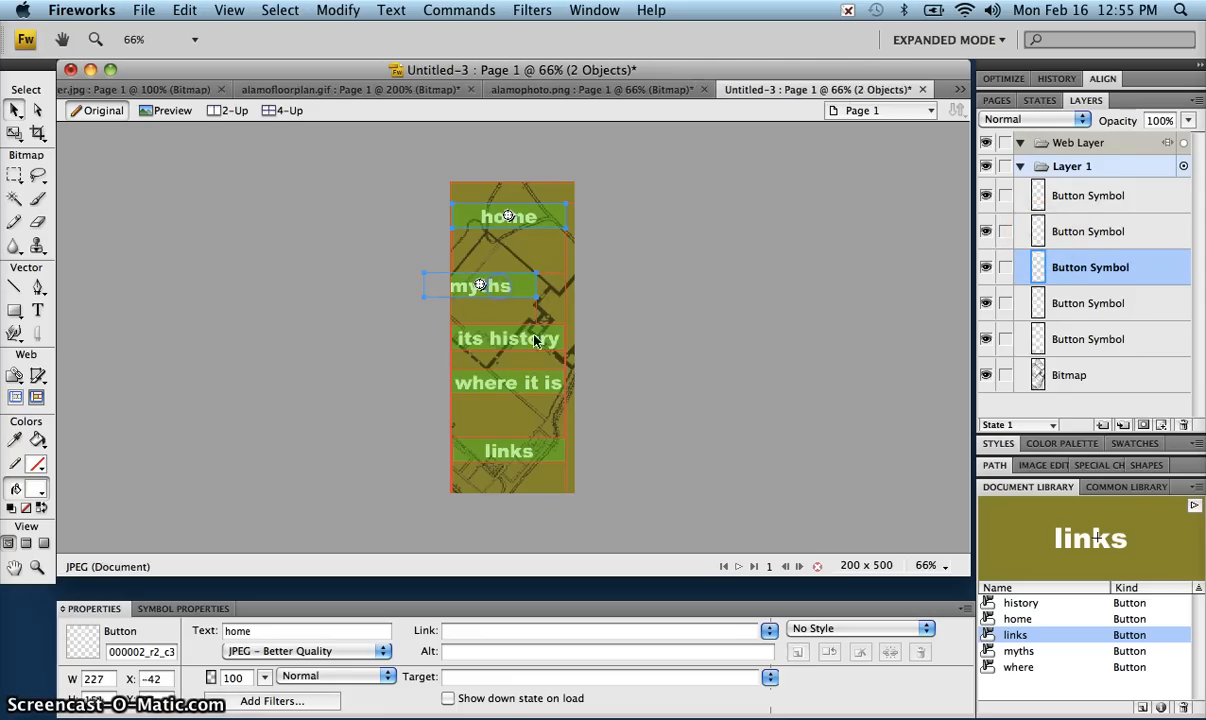
left_click(539, 343, "shift")
left_click(535, 455, "shift")
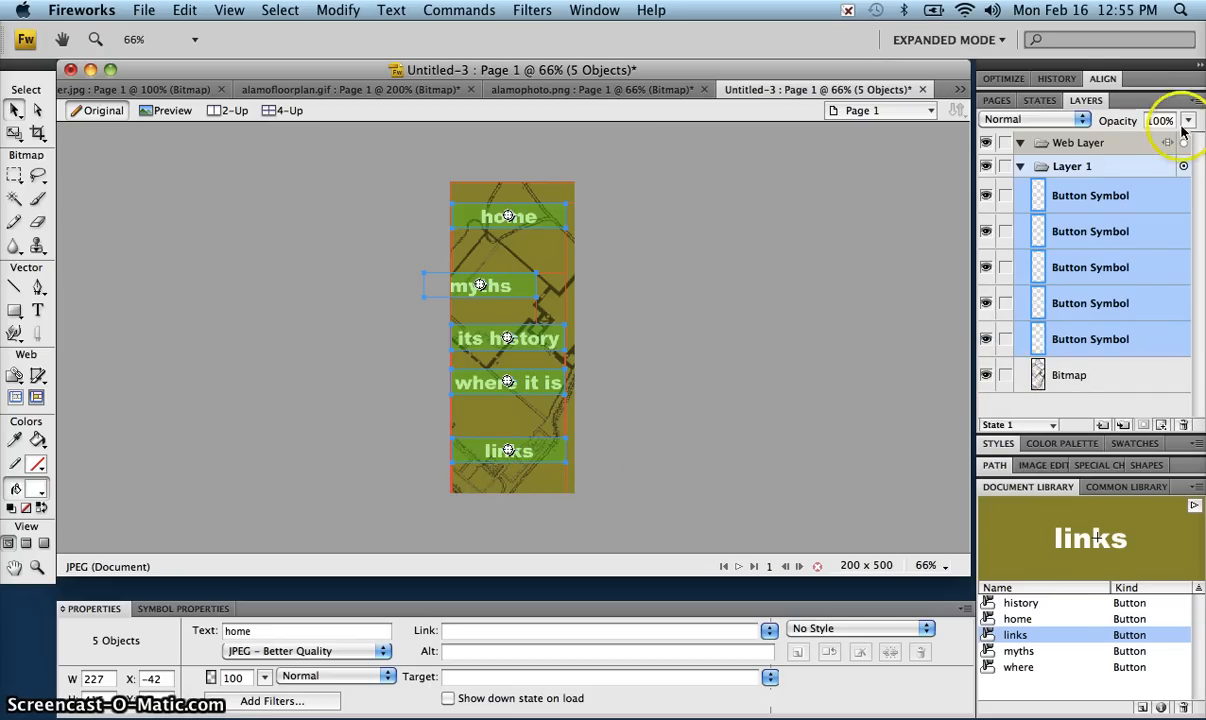
left_click(1103, 79)
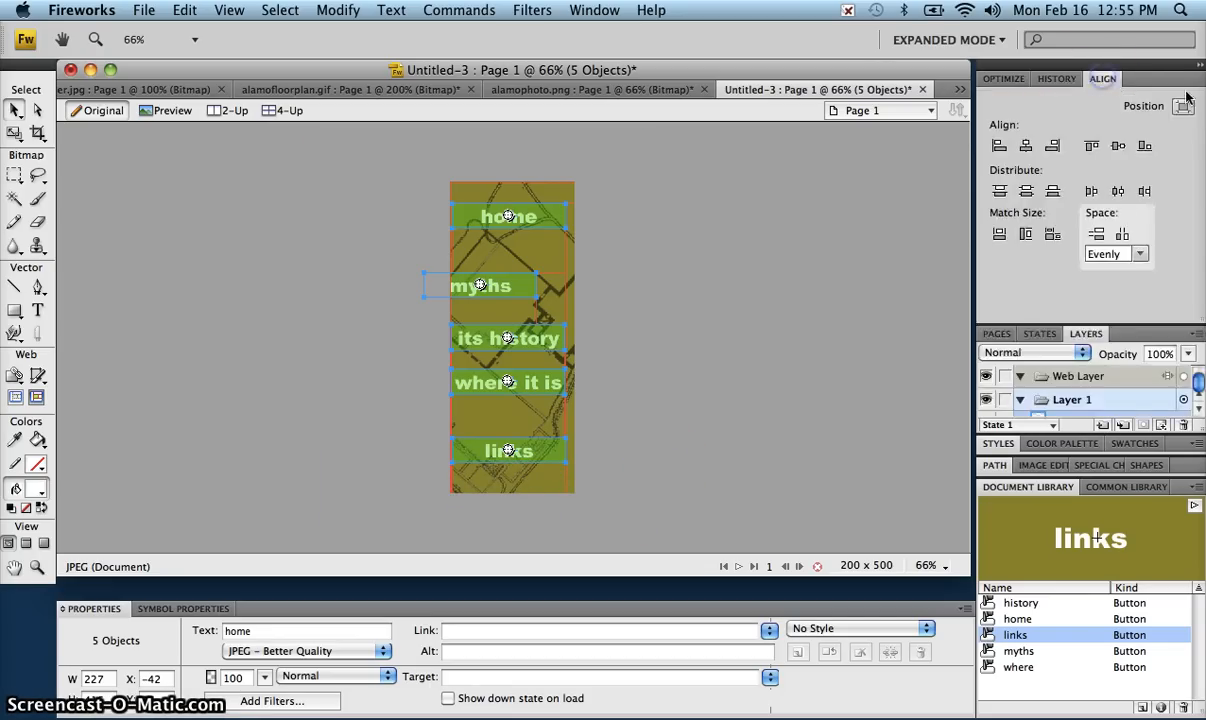
left_click(1025, 147)
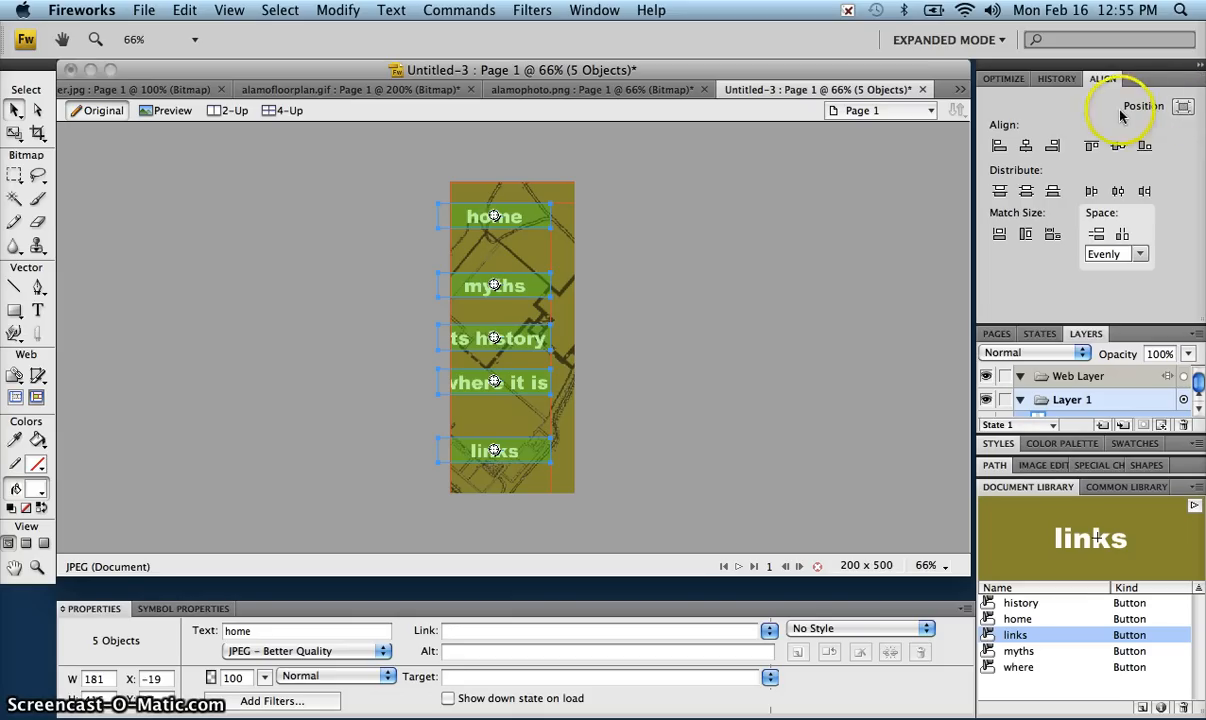
left_click(1186, 110)
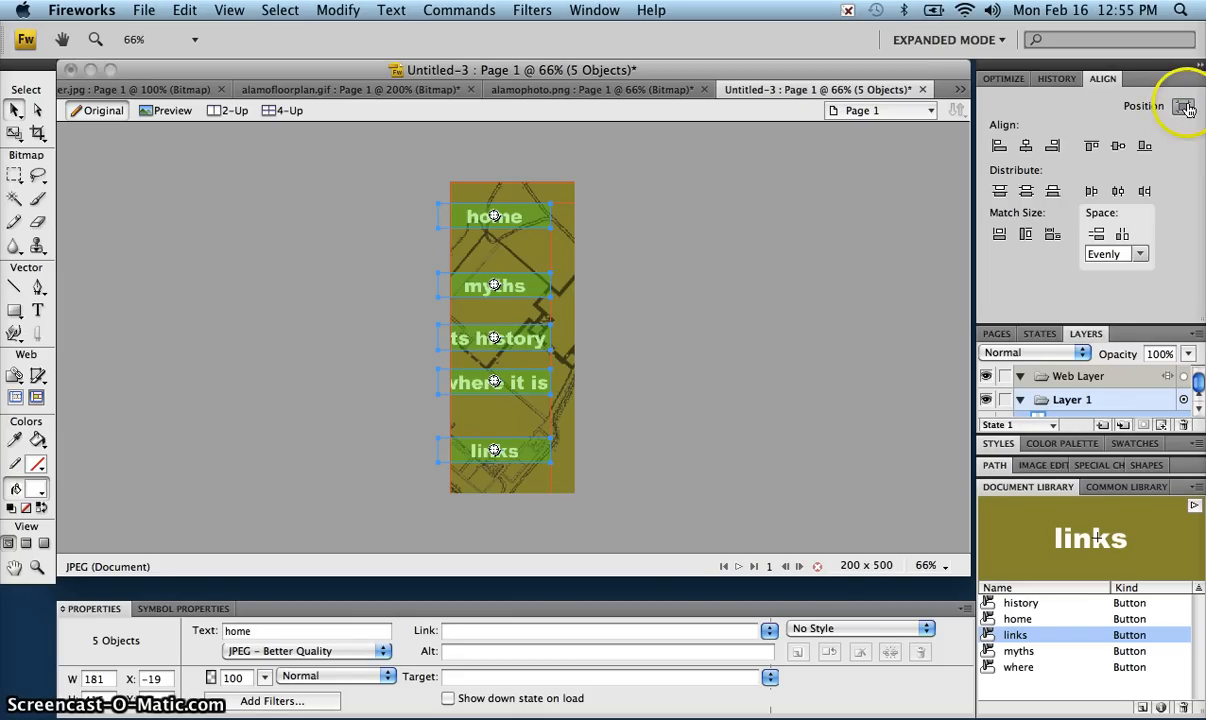
left_click(1027, 147)
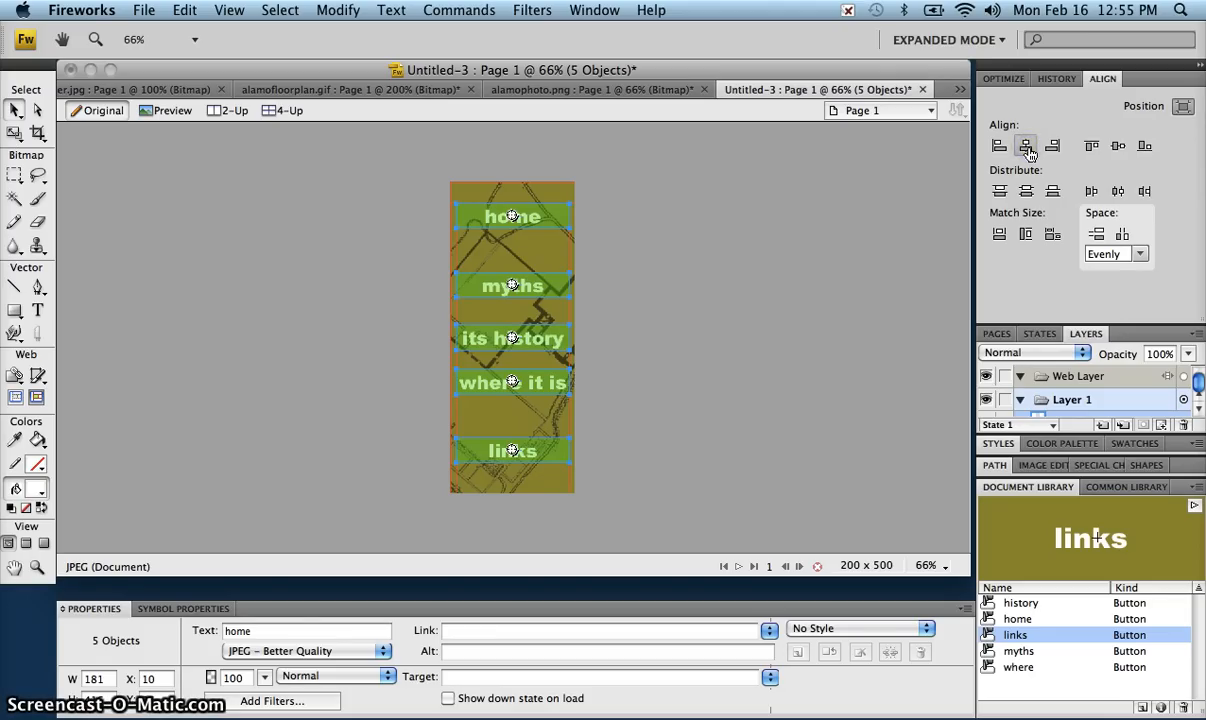
Step: Distribute the five buttons evenly by their vertical centres, relative to each other rather than the canvas
left_click(1185, 109)
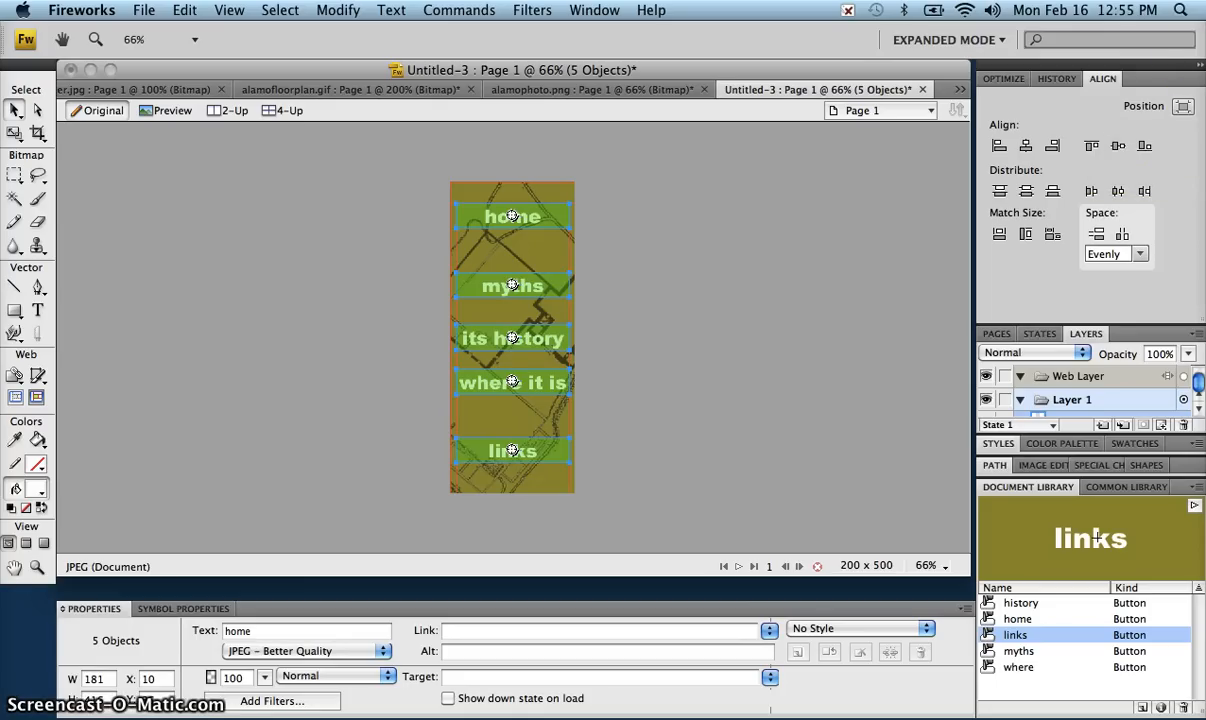
left_click(1026, 192)
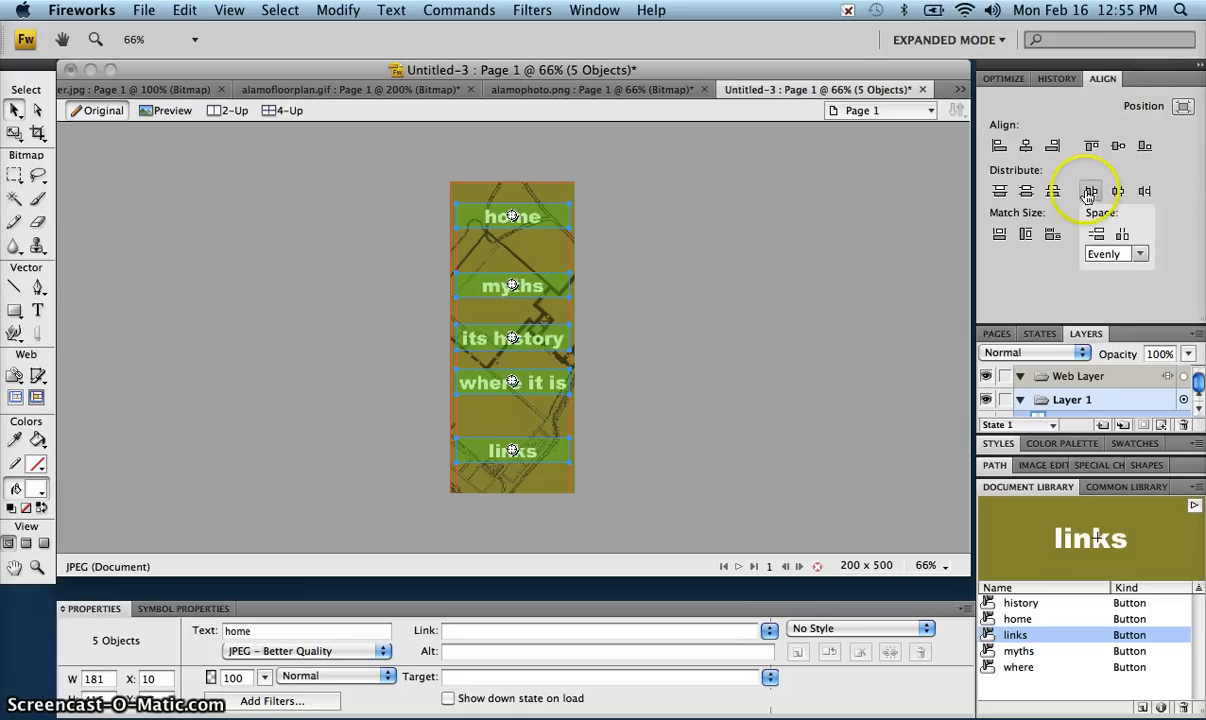
left_click(1024, 197)
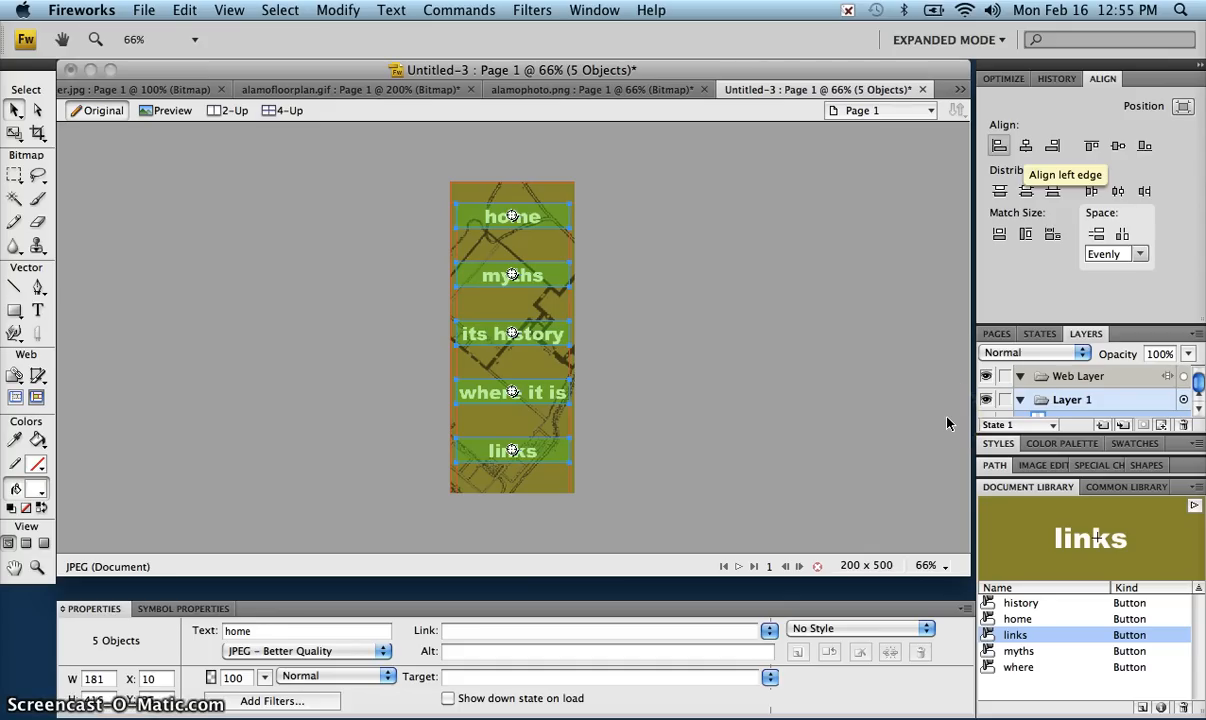
Step: Group the five buttons and centre the group vertically relative to the canvas
key("super+g")
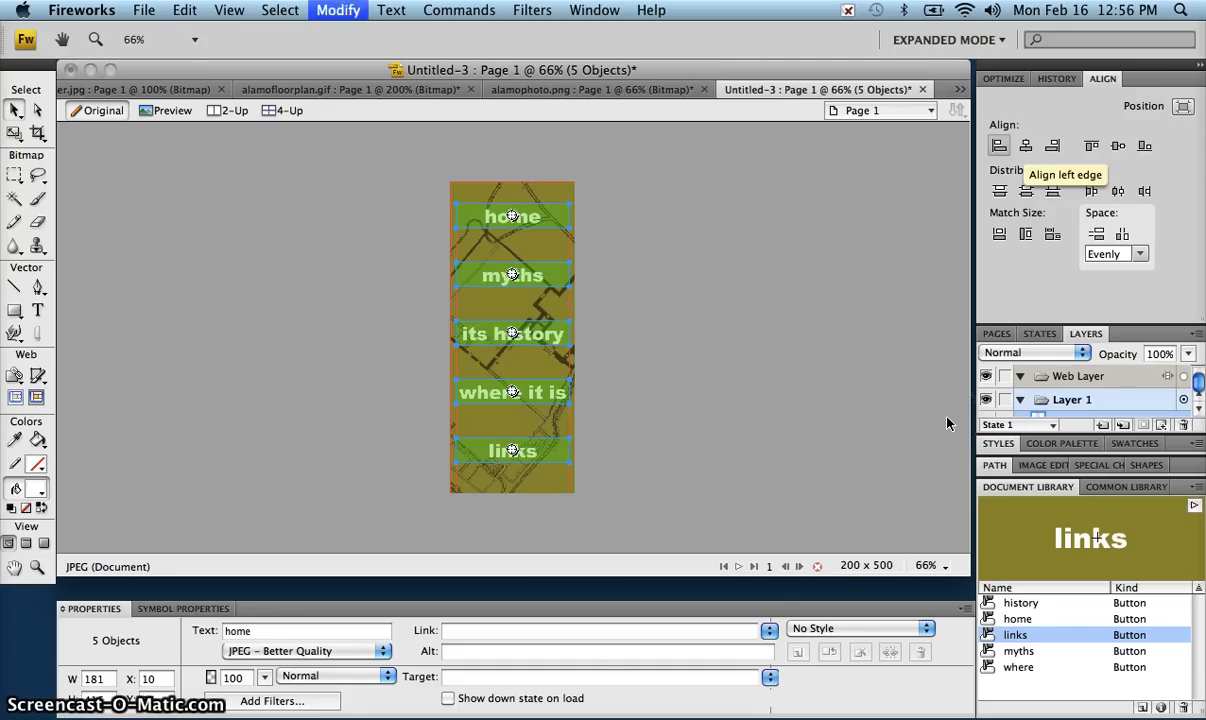
left_click(1164, 398)
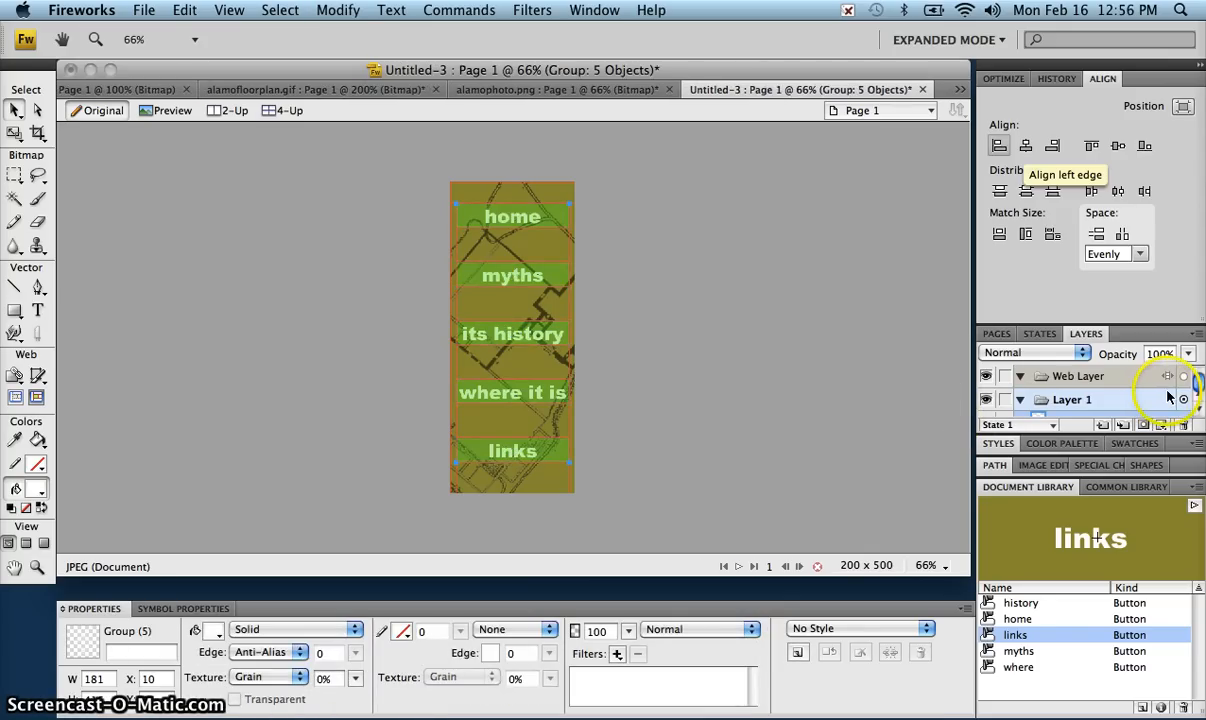
left_click(1202, 148)
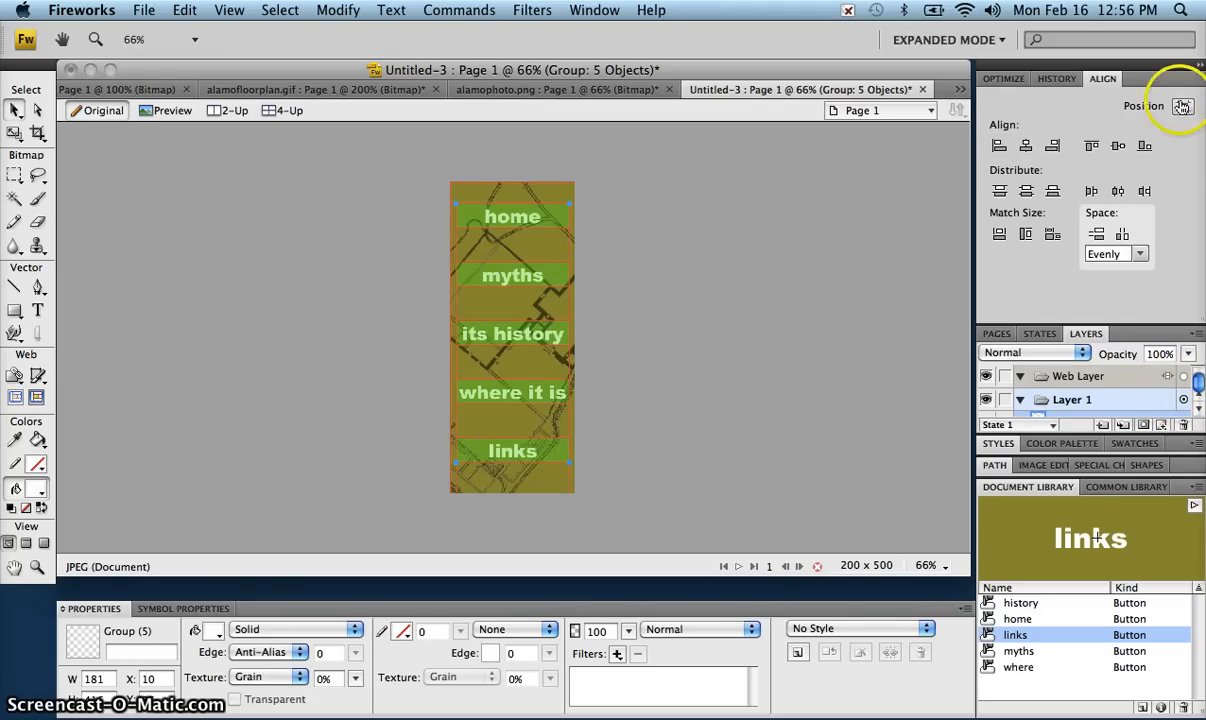
left_click(1184, 108)
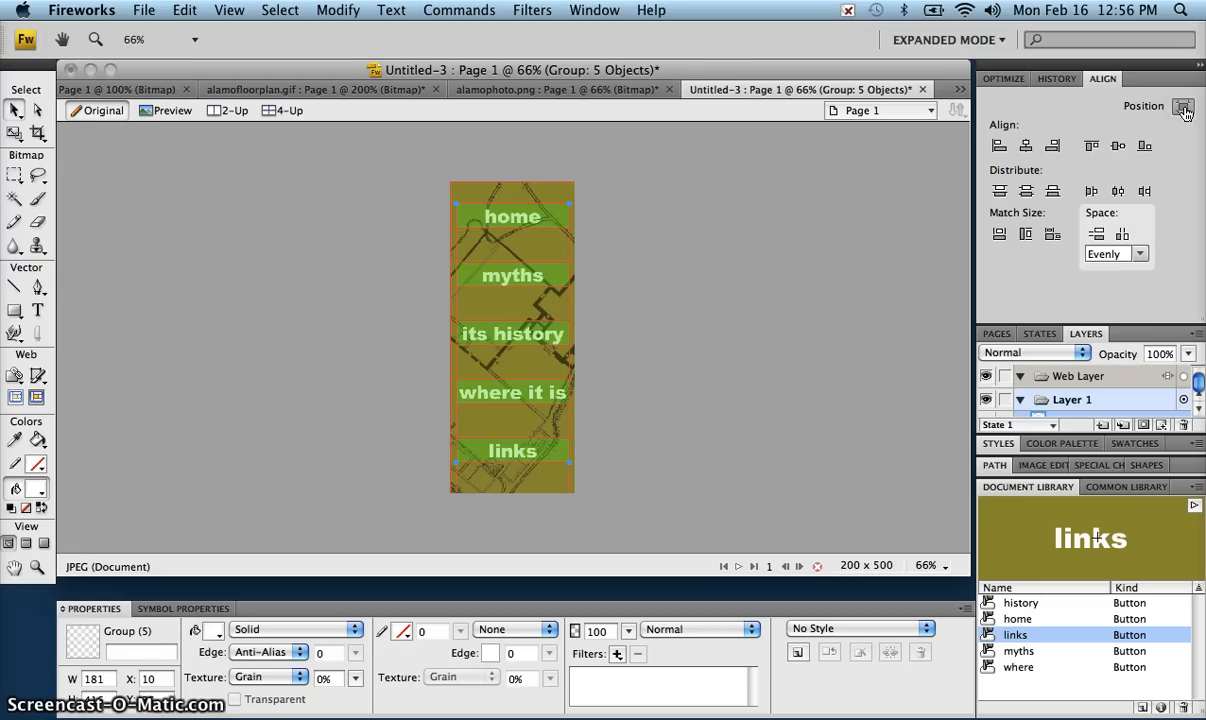
left_click(1117, 148)
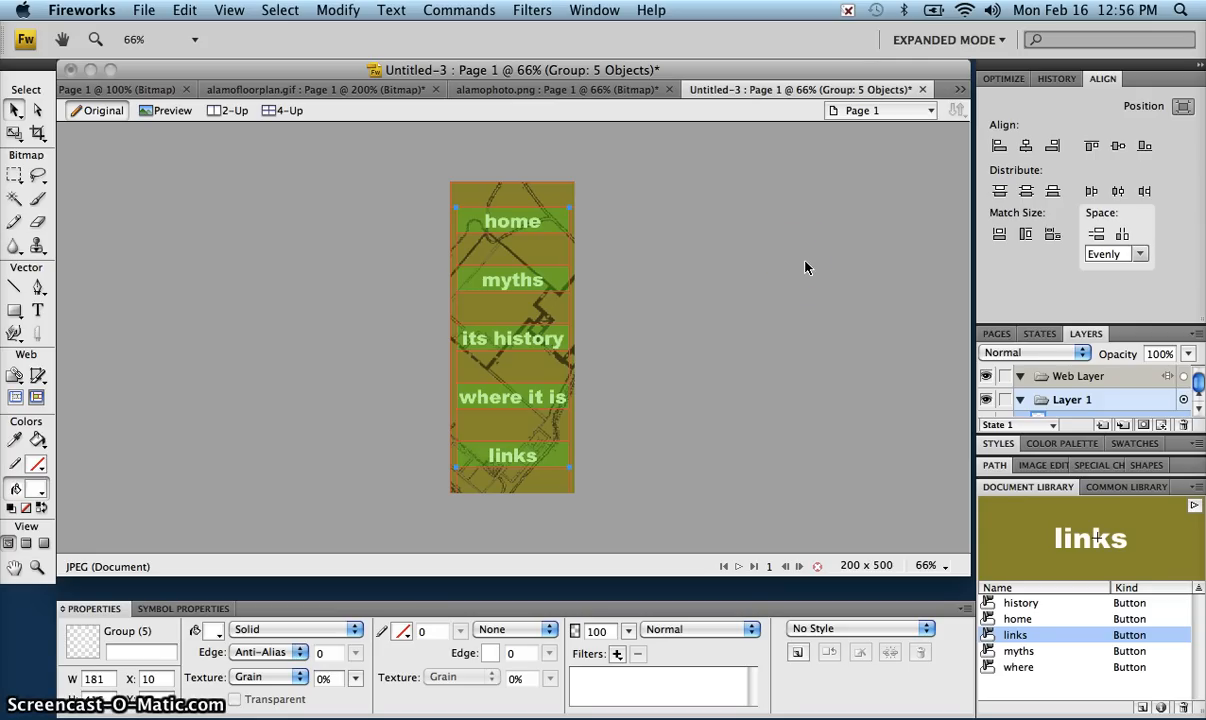
Step: Ungroup the centred buttons, clear the selection and collapse the alignment options
key("super+shift+g")
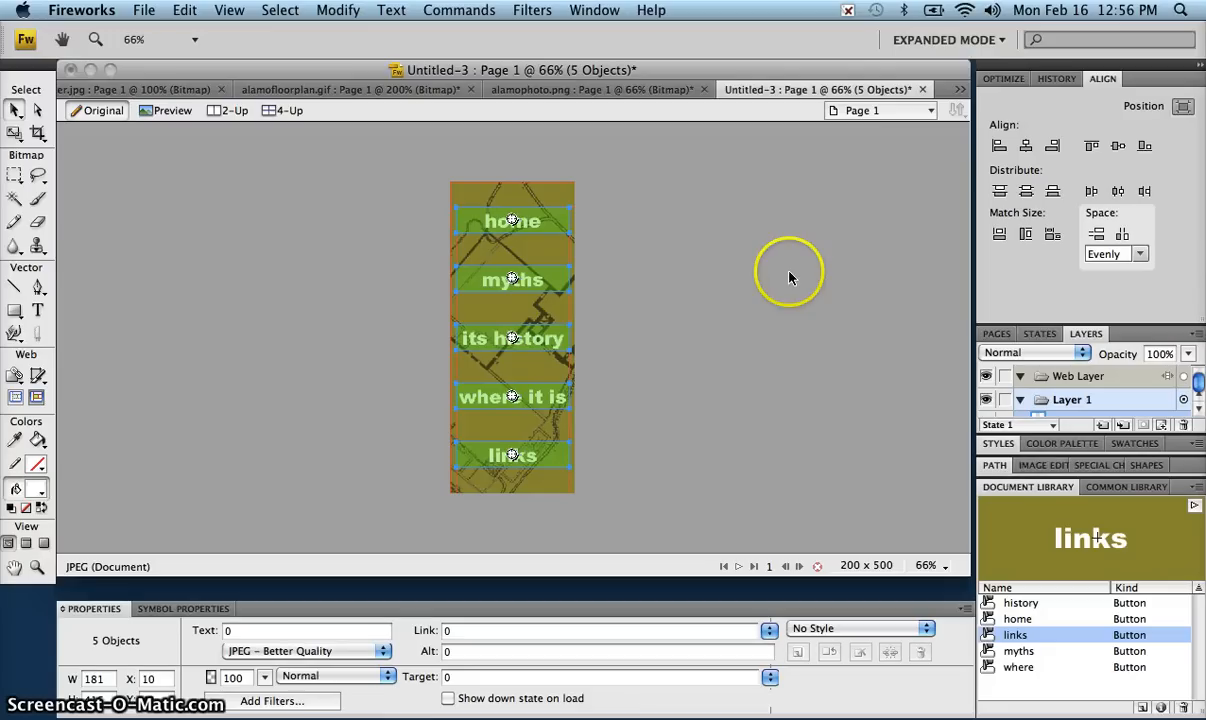
left_click(789, 277)
left_click(1103, 78)
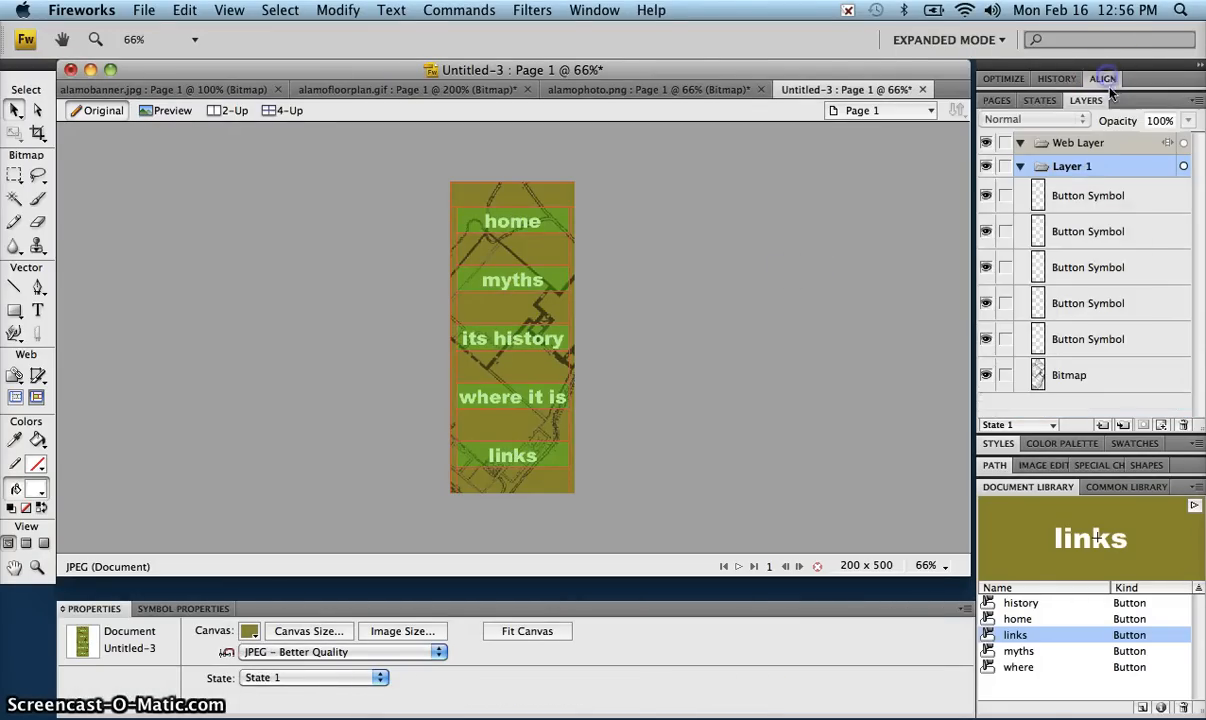